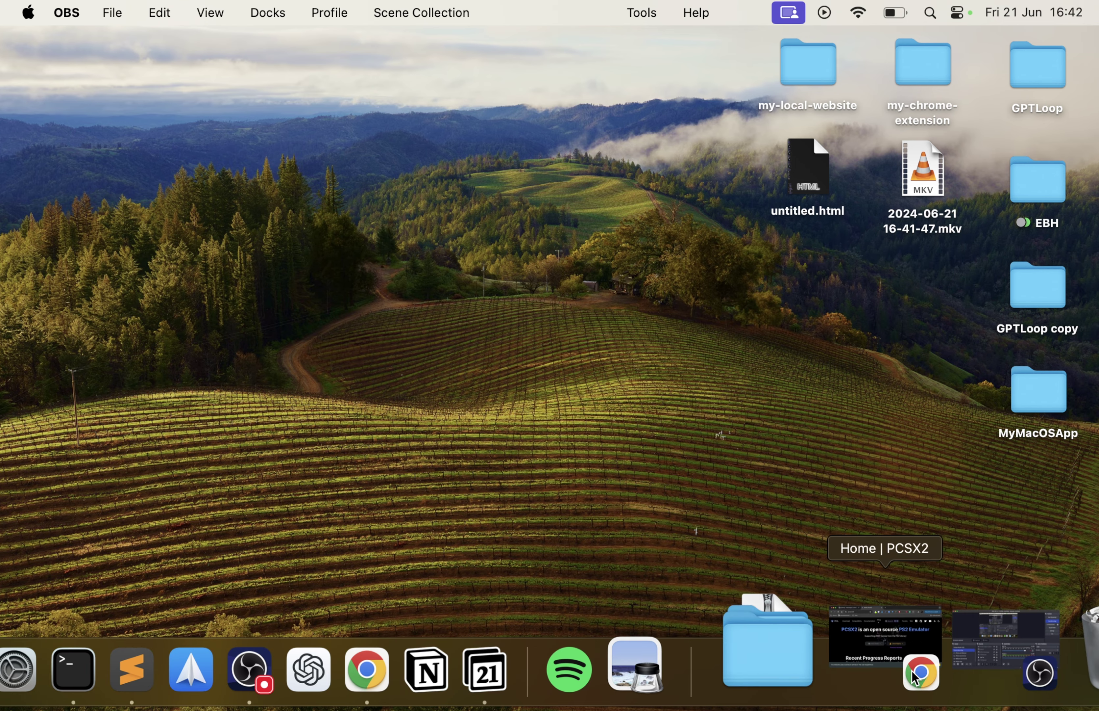
# Switch to the PCSX2 website in Chrome, open its downloads page and show the previous nightly releases, accepting cookies.
pyautogui.click(898, 672)
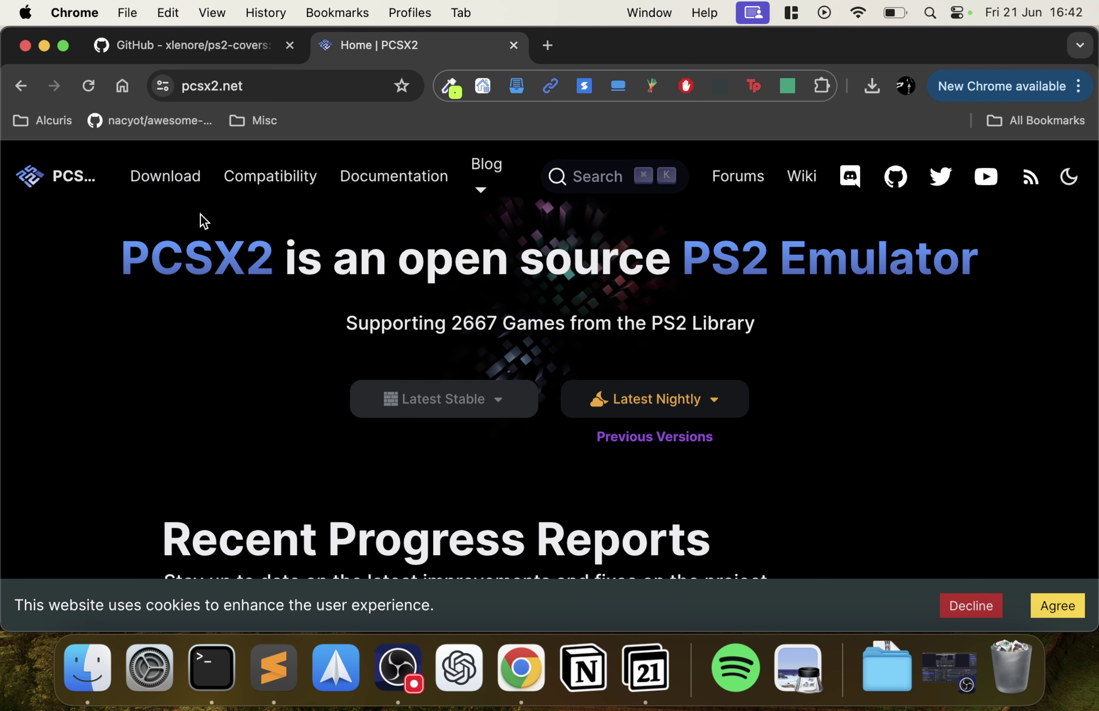
pyautogui.click(187, 184)
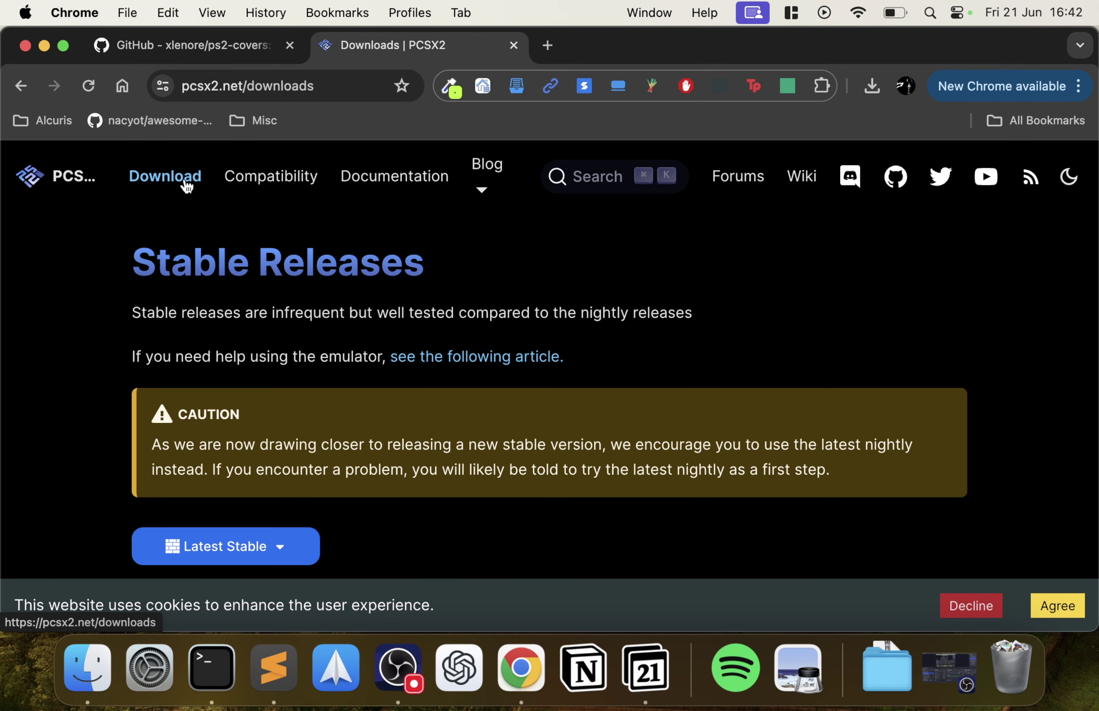
pyautogui.scroll(-10, 554, 369)
pyautogui.click(152, 442)
pyautogui.click(1056, 608)
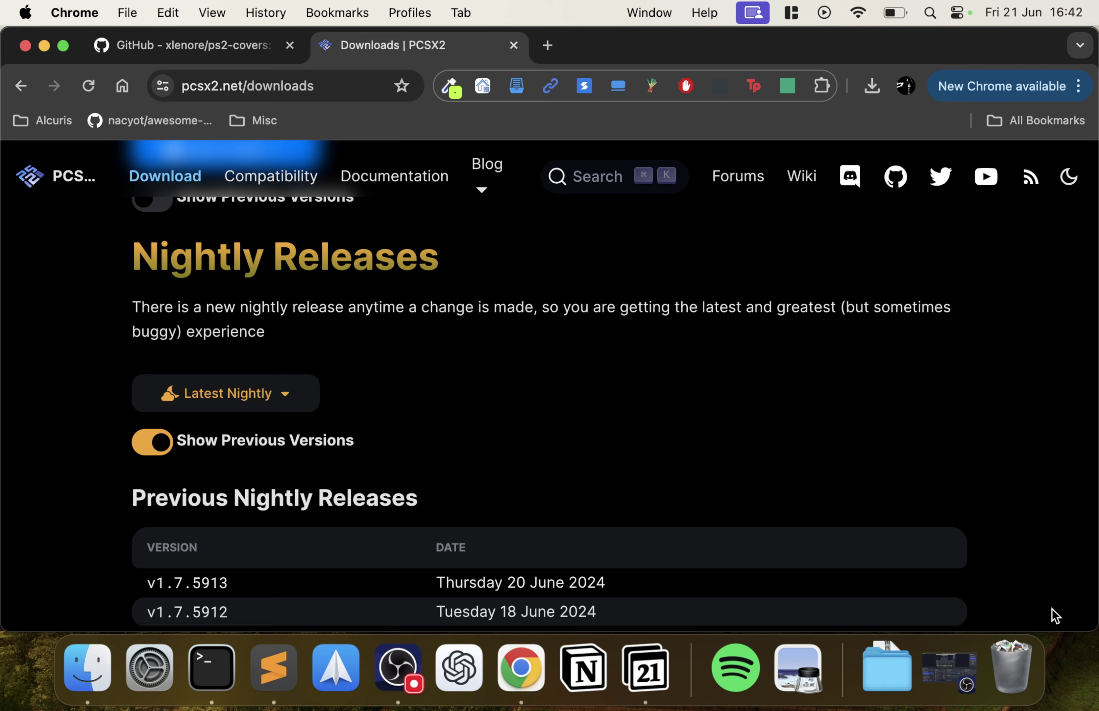
# Start downloading the latest nightly PCSX2 build, v1.7.5913, for macOS.
pyautogui.scroll(-4, 457, 507)
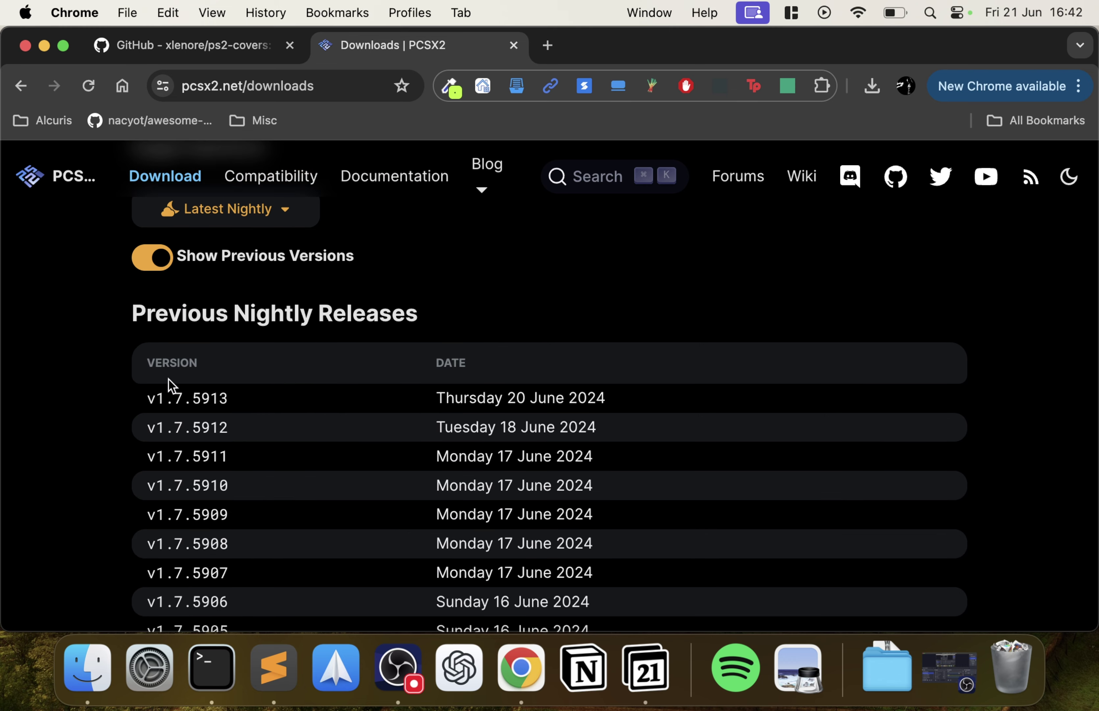
pyautogui.scroll(2, 222, 365)
pyautogui.click(284, 326)
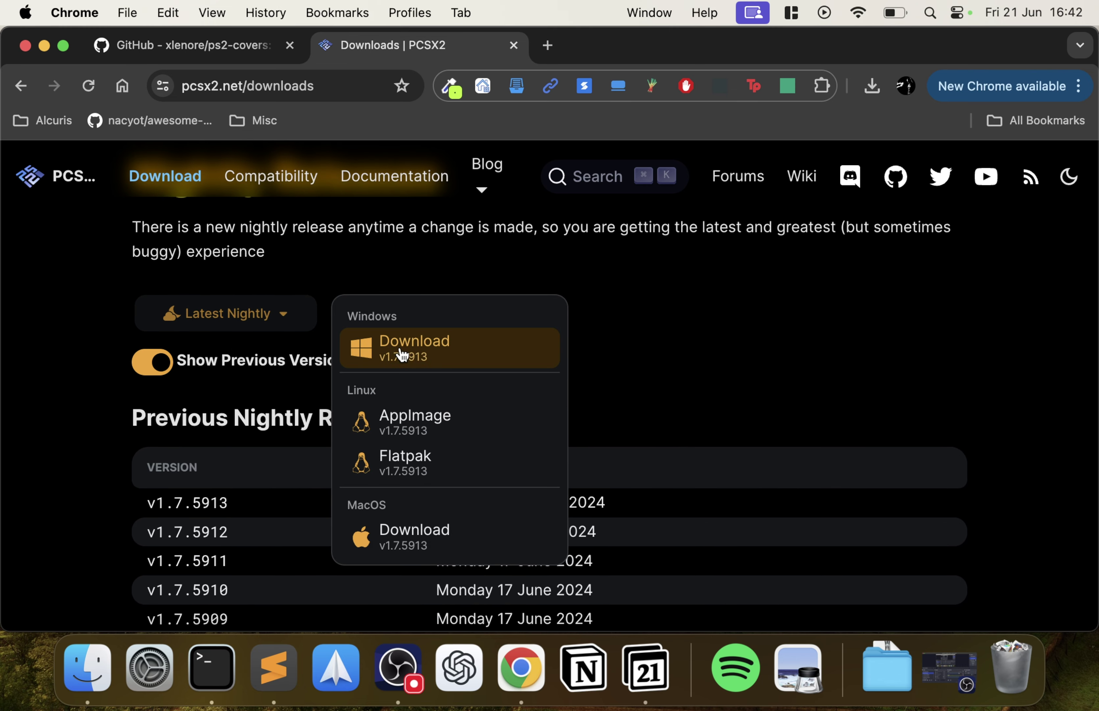
pyautogui.click(416, 545)
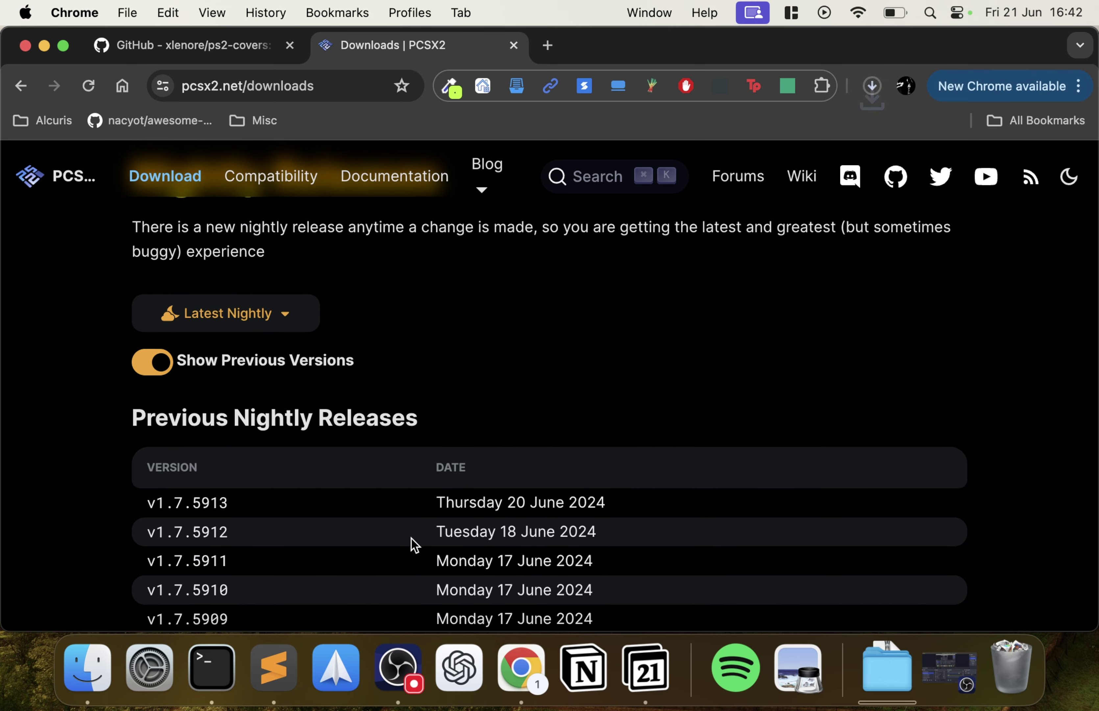
# Cancel the running PCSX2 download and close the recent download history.
pyautogui.click(870, 87)
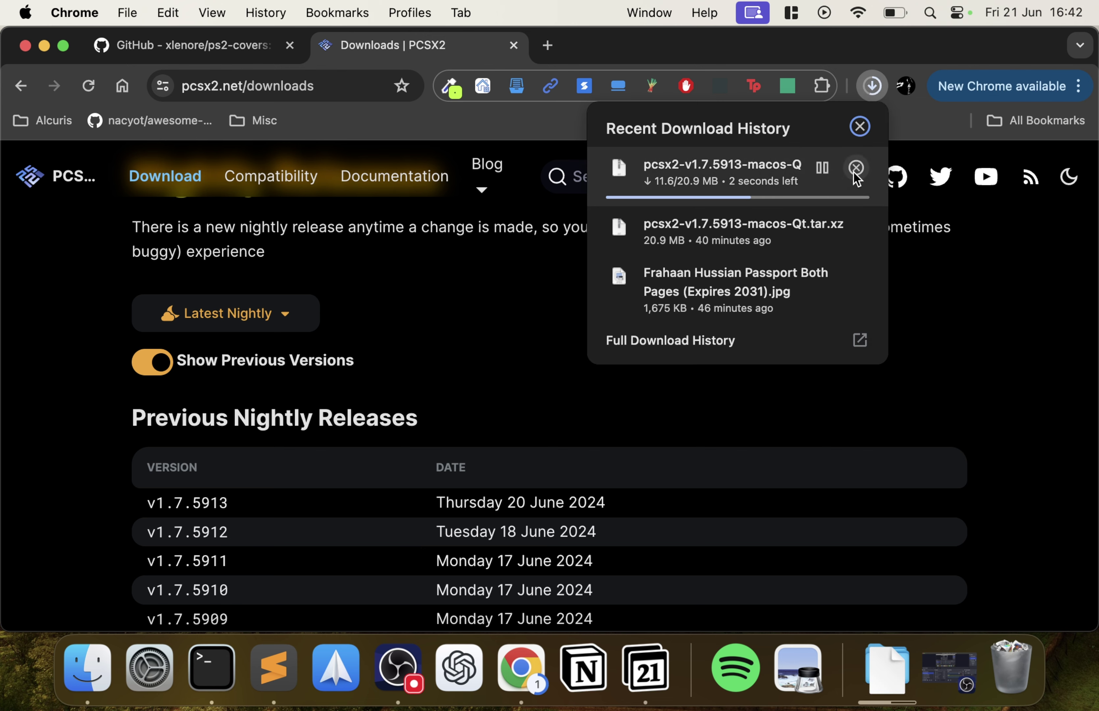
pyautogui.click(858, 173)
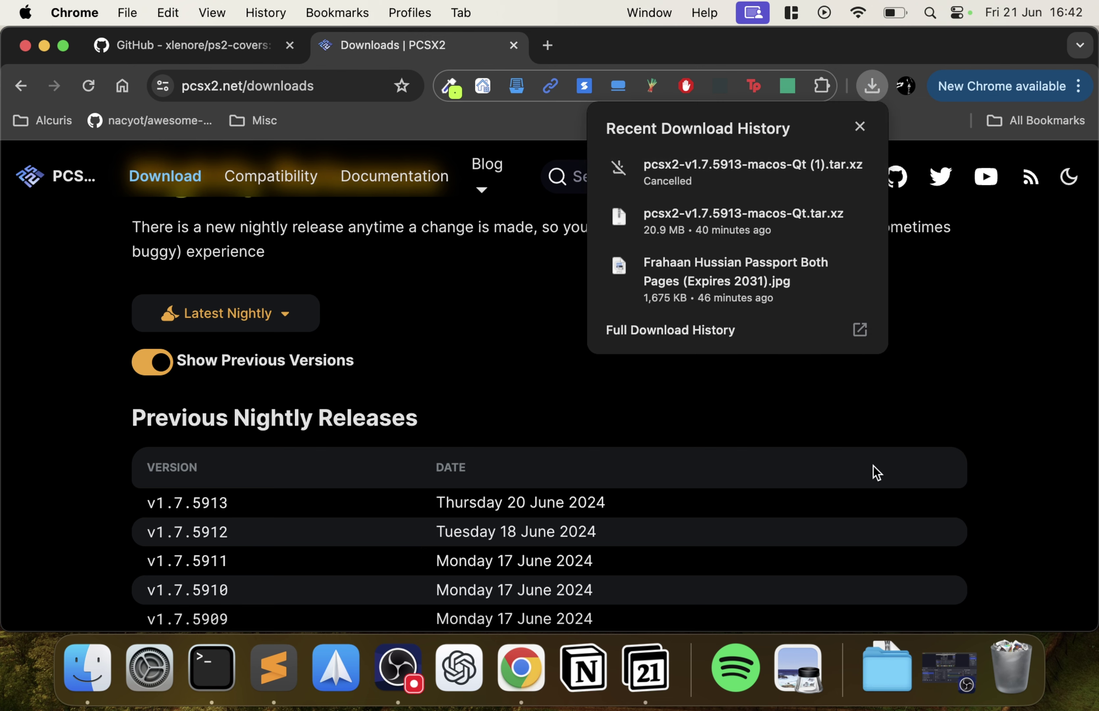
pyautogui.click(415, 358)
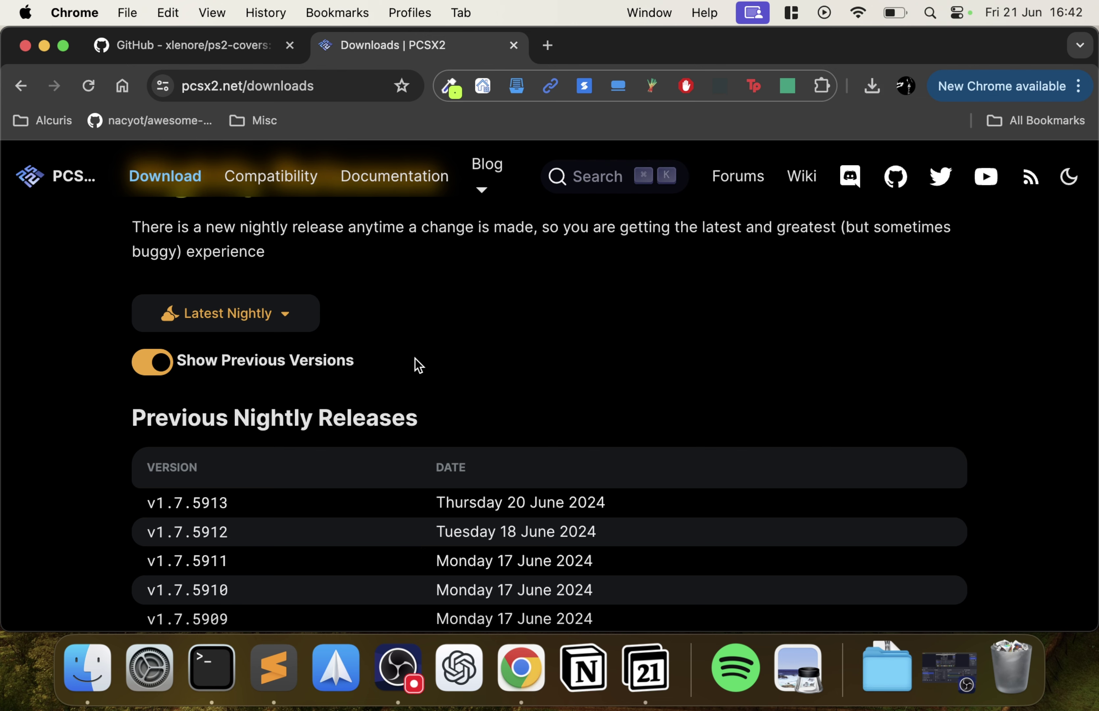
# Minimise the browser, open the Downloads folder in Finder and delete the extracted Crash Bandicoot and ps2_bios folders.
pyautogui.click(44, 45)
pyautogui.click(843, 691)
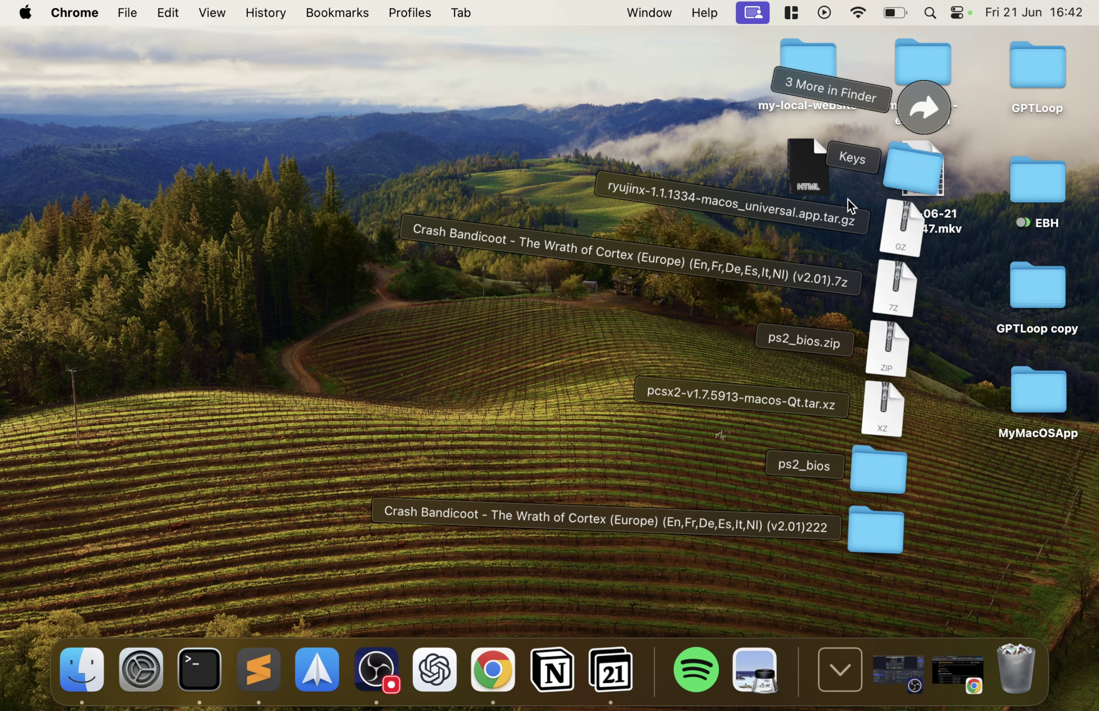
pyautogui.click(920, 111)
pyautogui.moveTo(449, 283); pyautogui.dragTo(1019, 670)
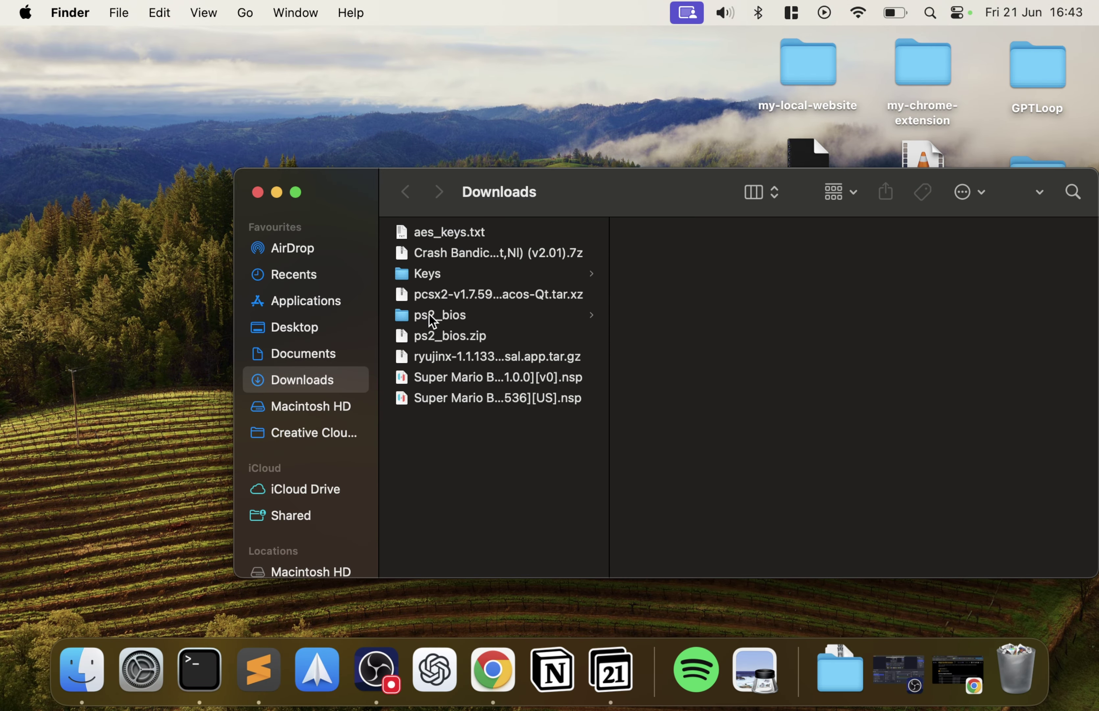
pyautogui.moveTo(433, 320); pyautogui.dragTo(1018, 669)
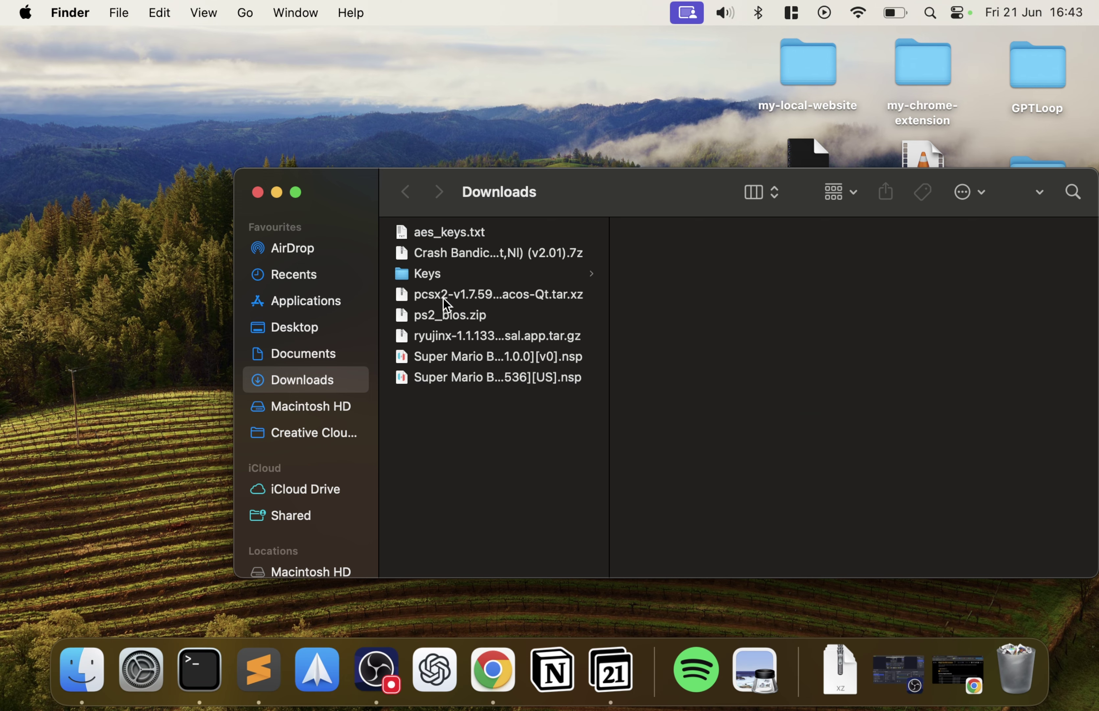
# Extract the Crash Bandicoot .7z, ps2_bios.zip and pcsx2-v1.7.5913-macos-Qt.tar.xz archives in Downloads.
pyautogui.click(454, 320)
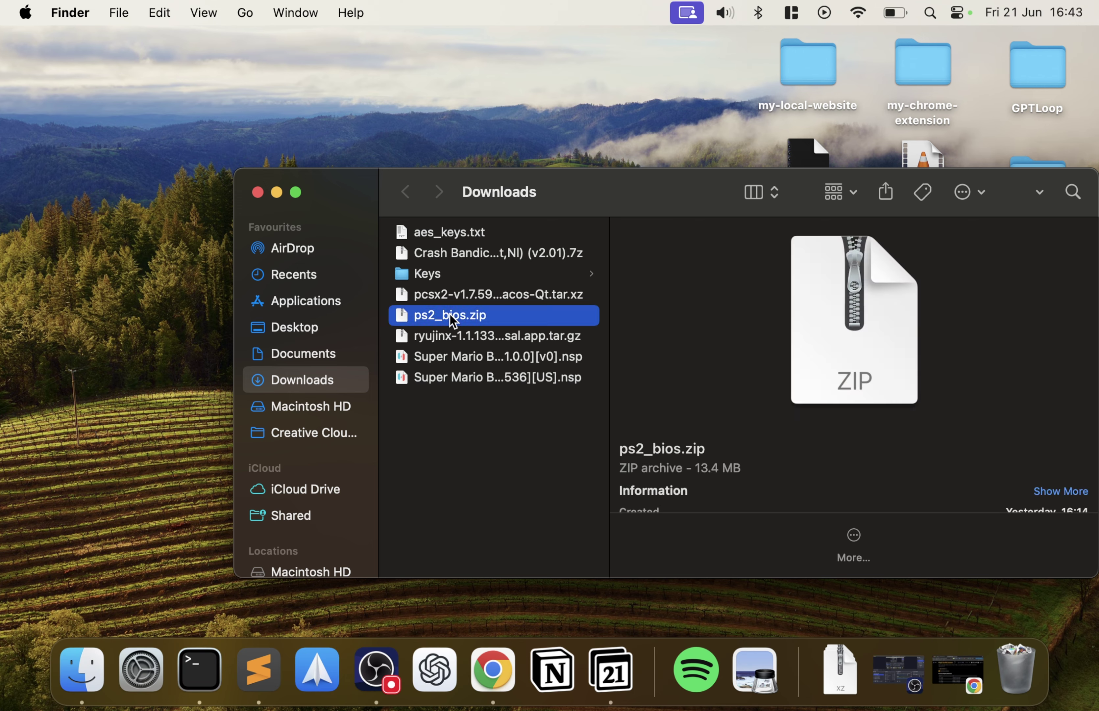
pyautogui.click(515, 262)
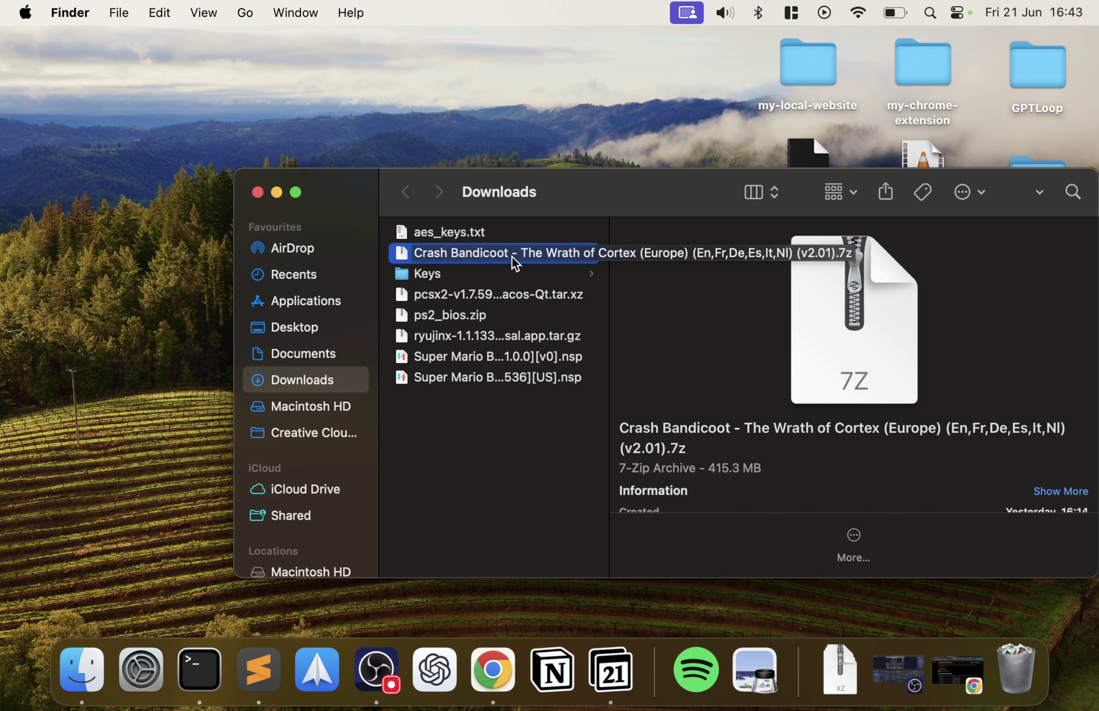
pyautogui.doubleClick(515, 264)
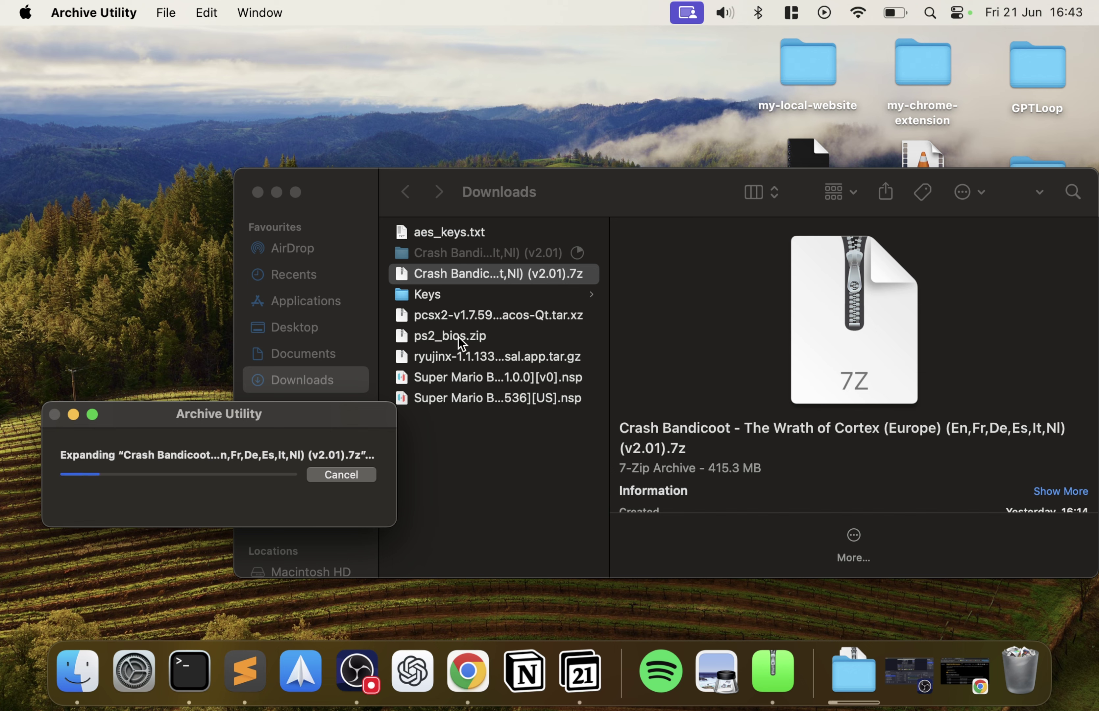
pyautogui.doubleClick(428, 334)
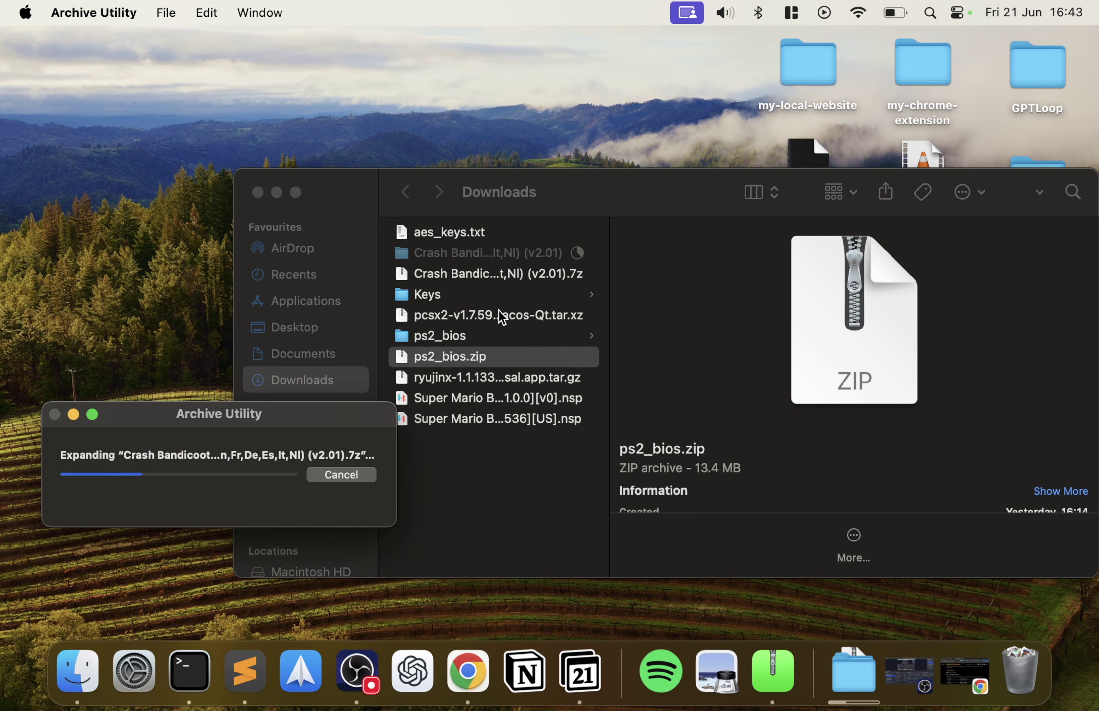
pyautogui.doubleClick(499, 320)
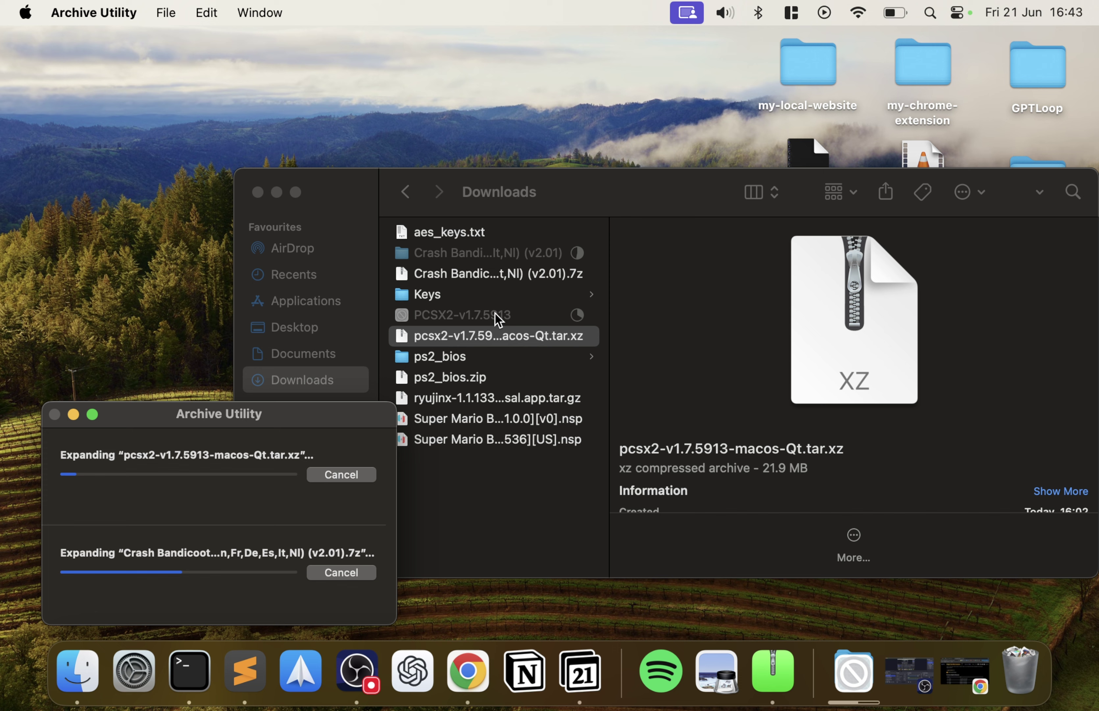
# Move the extracted PCSX2-v1.7.5913 application from Downloads to the Applications folder.
pyautogui.click(469, 501)
pyautogui.click(429, 316)
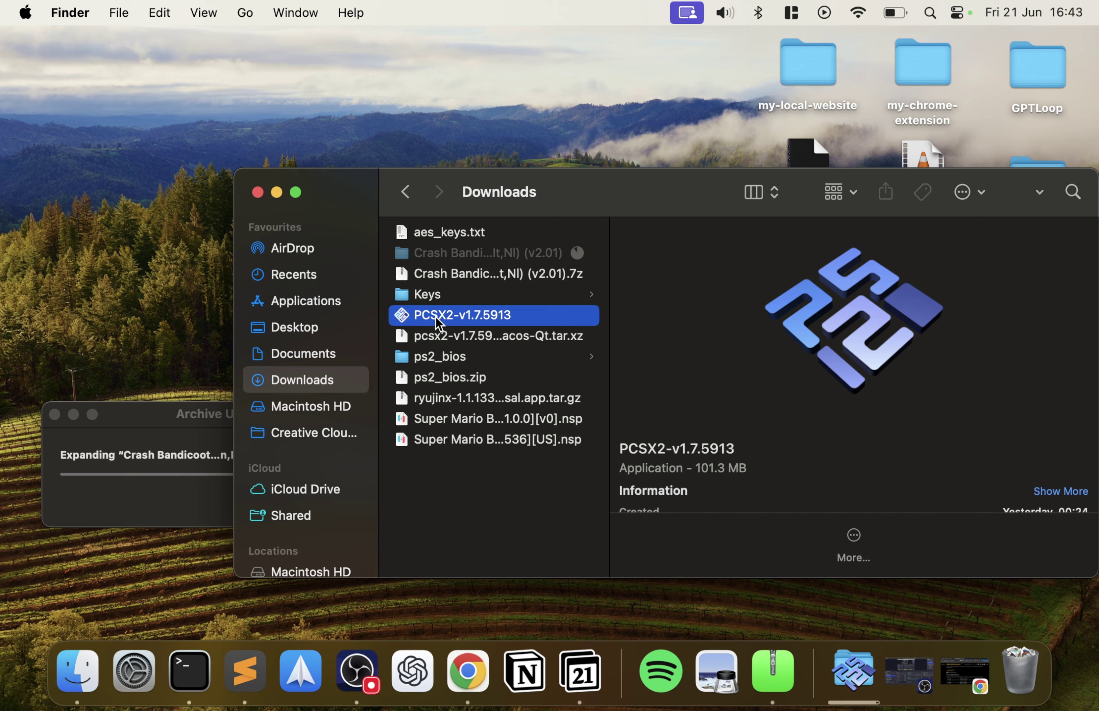
pyautogui.moveTo(435, 316); pyautogui.dragTo(313, 301)
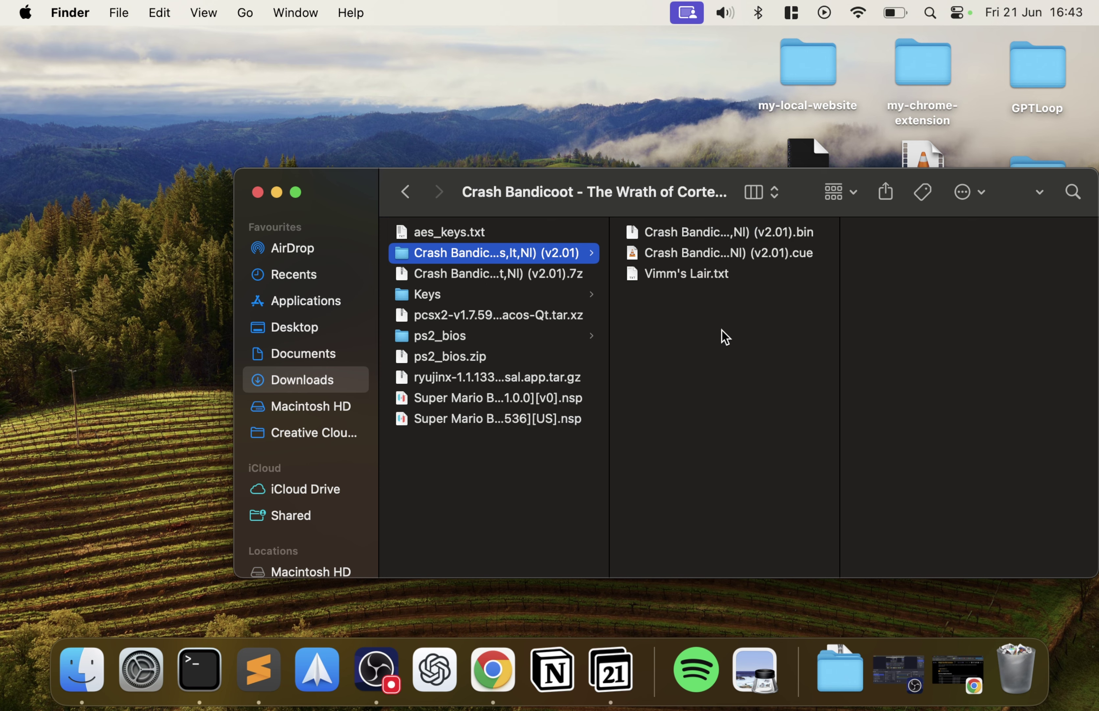
# Select and copy the .bin and .cue files in the extracted Crash Bandicoot folder.
pyautogui.click(735, 241)
pyautogui.scroll(-2, 977, 517)
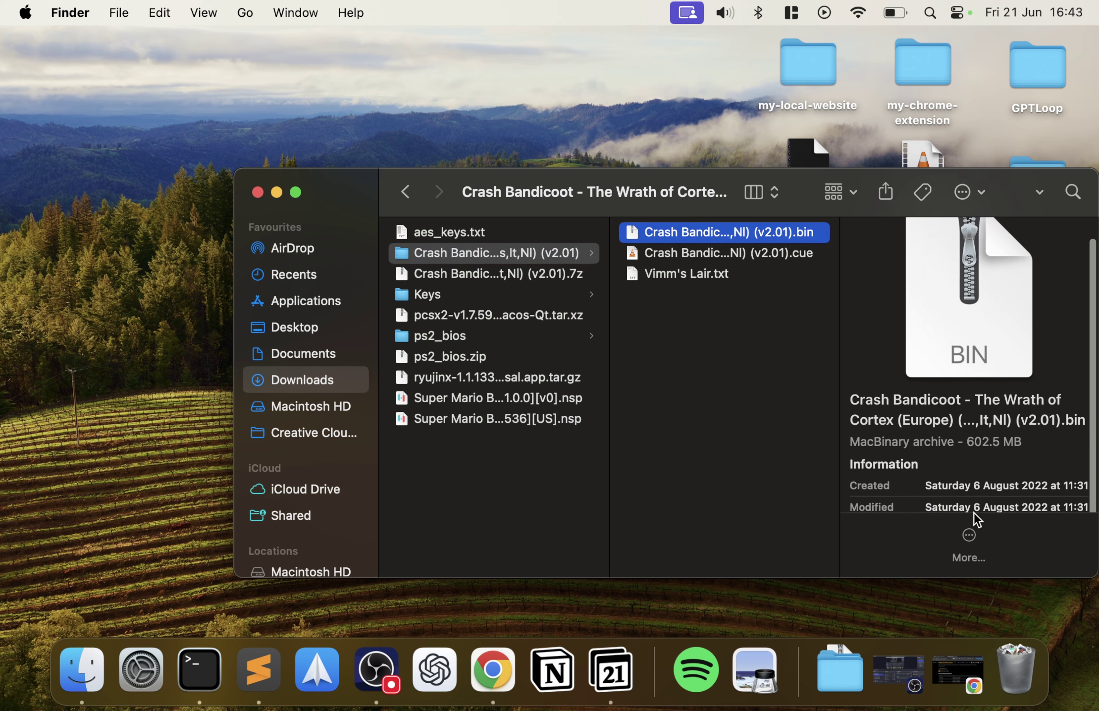
pyautogui.click(791, 246)
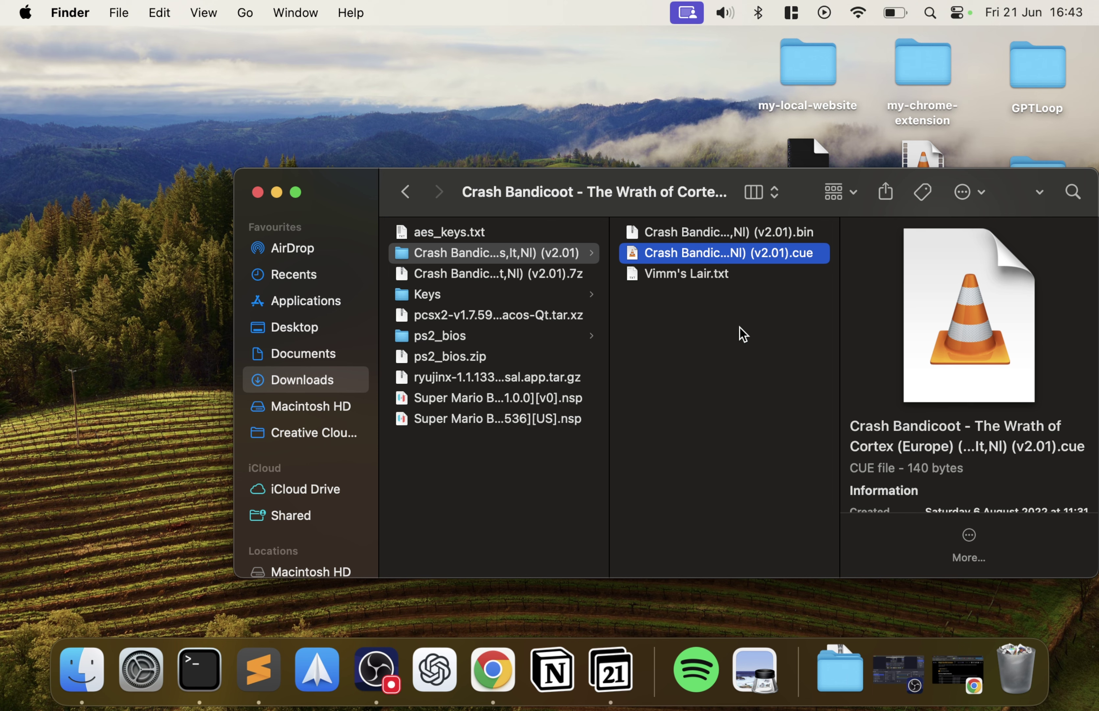
pyautogui.hotkey('shift', 'Up')
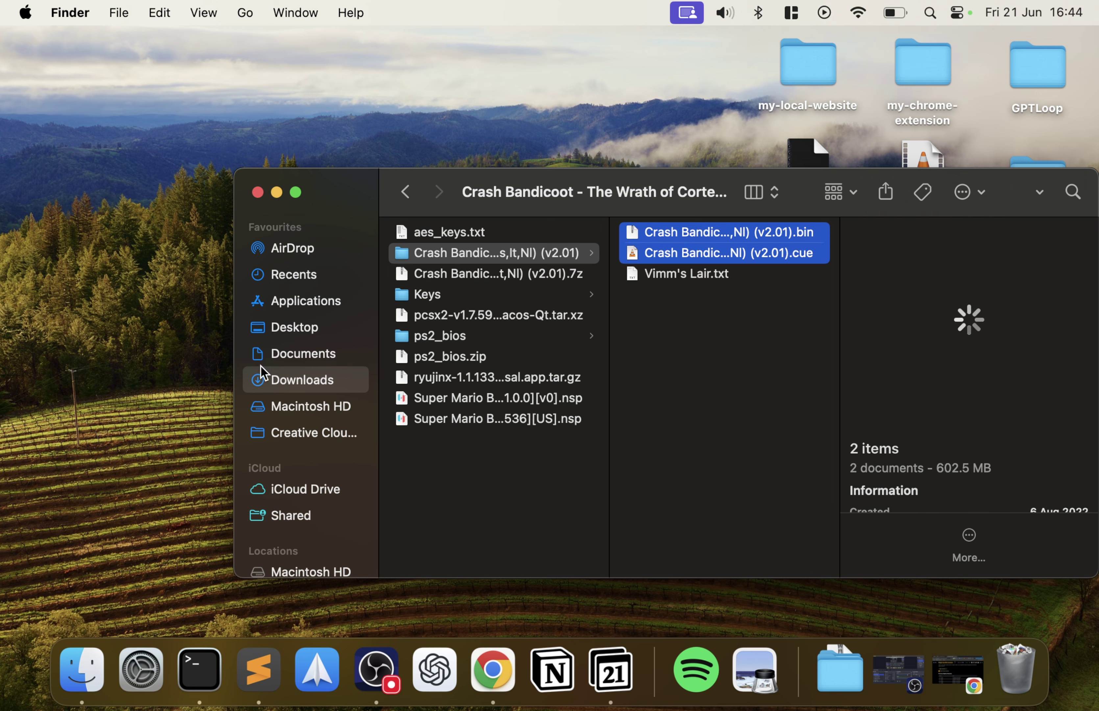
# Create a folder named PS2 inside Documents > ROMS and paste the Crash Bandicoot files into it.
pyautogui.click(282, 361)
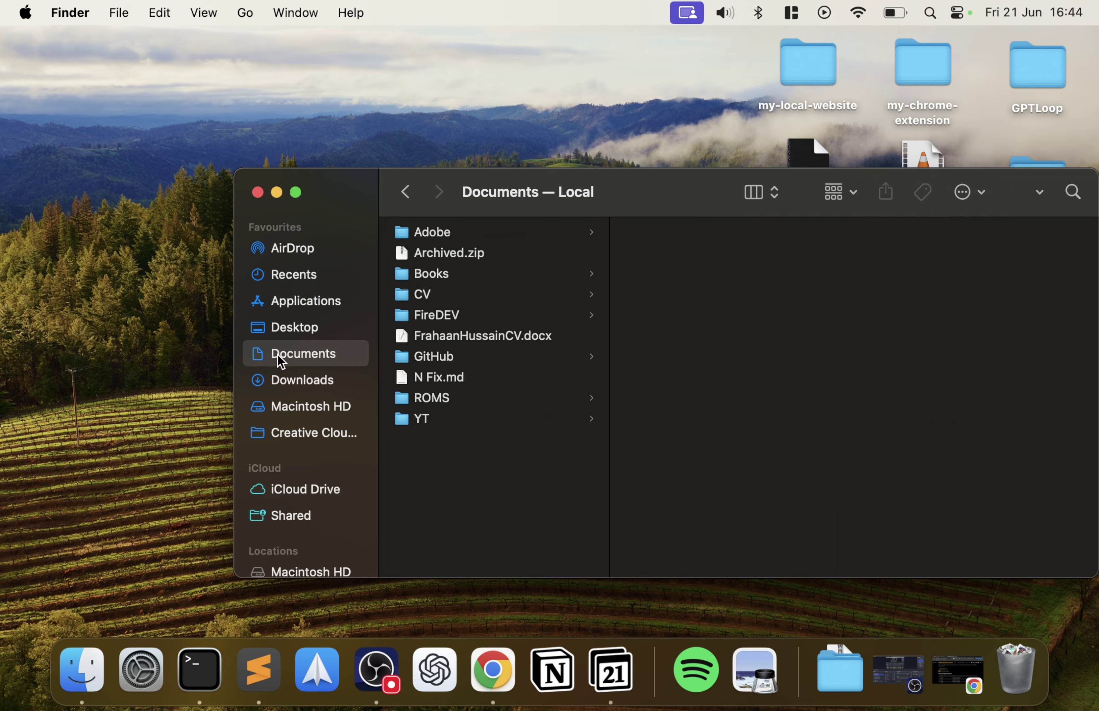
pyautogui.click(446, 399)
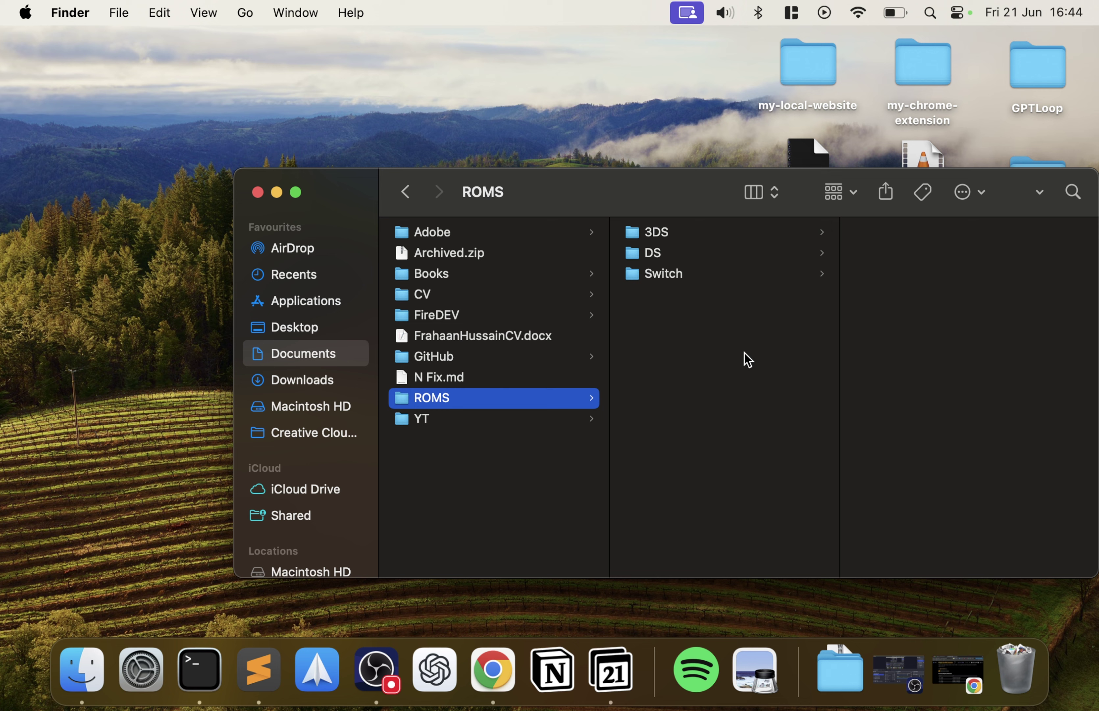
pyautogui.press('super+shift+n')
pyautogui.write('PS2')
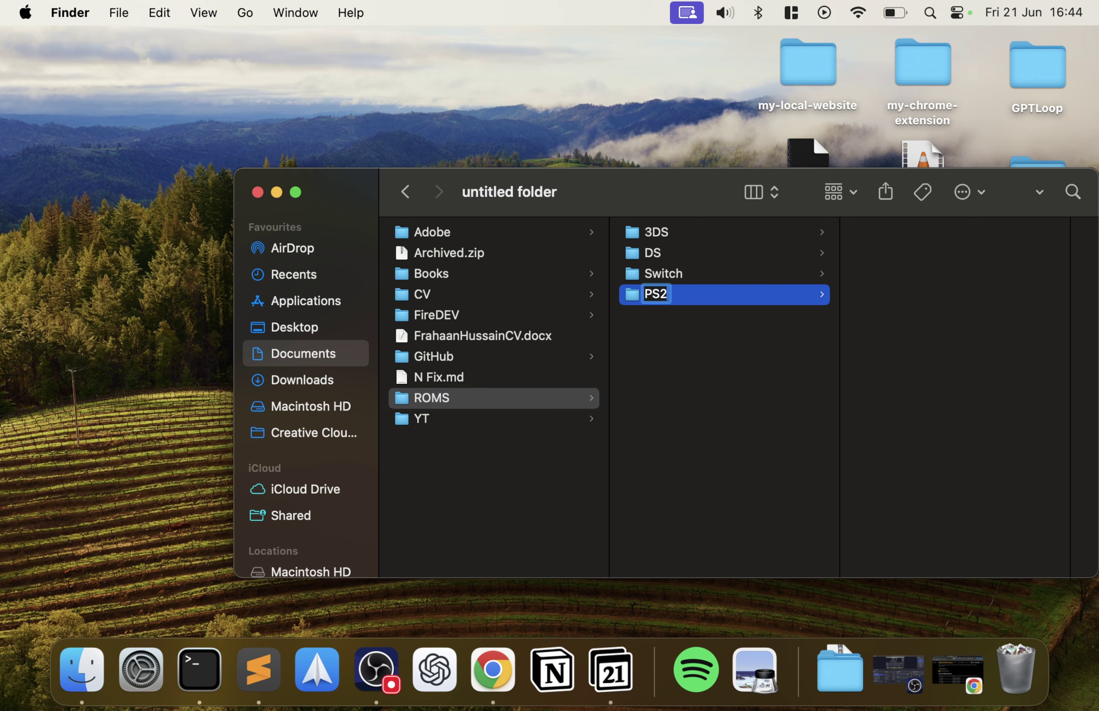
pyautogui.press('Return')
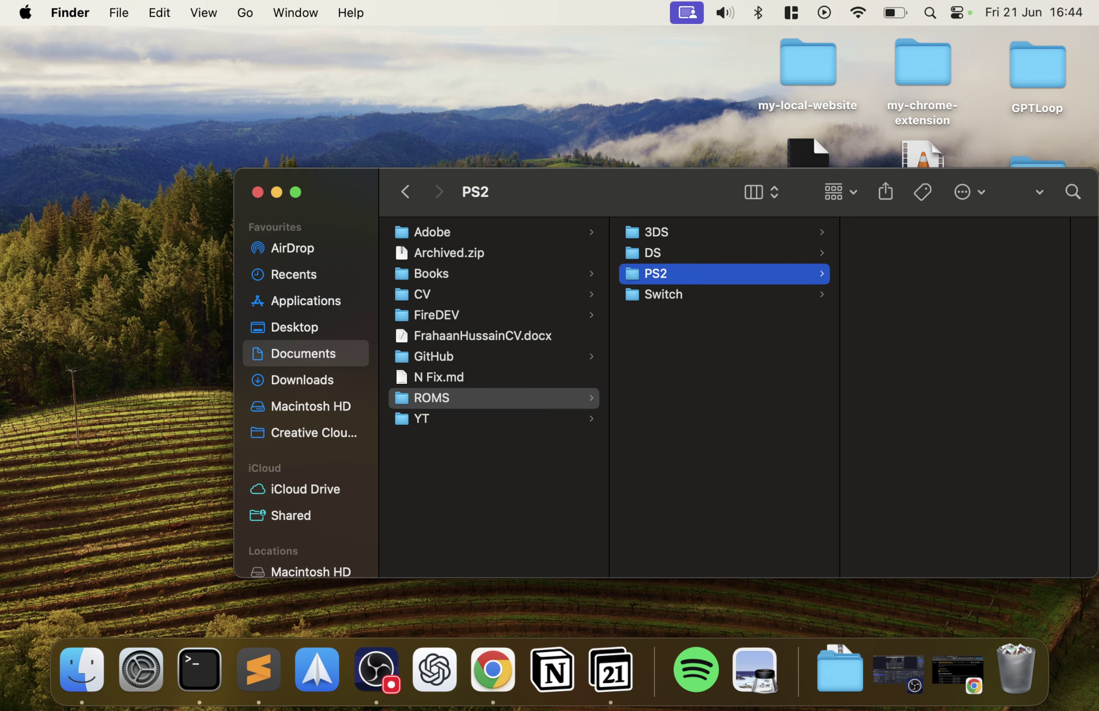
pyautogui.press('super+v')
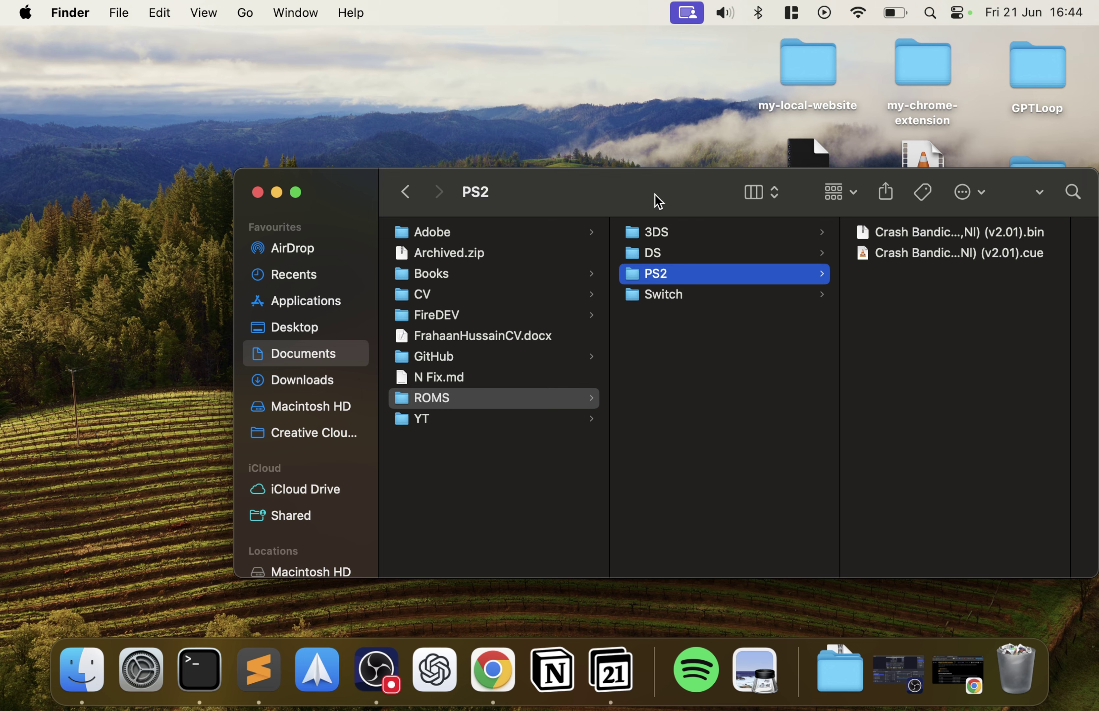
# Try to launch PCSX2-v1.7.5913 by searching for "pcsx", and dismiss the security alert without binning the app.
pyautogui.moveTo(656, 200); pyautogui.dragTo(464, 146)
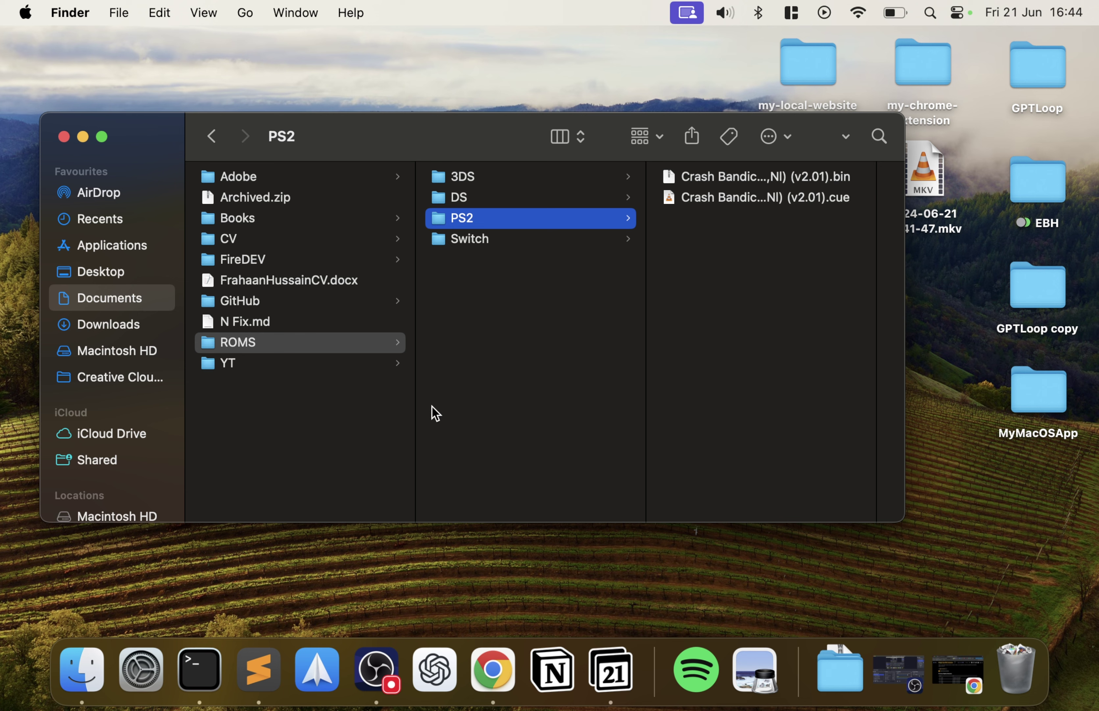
pyautogui.click(133, 249)
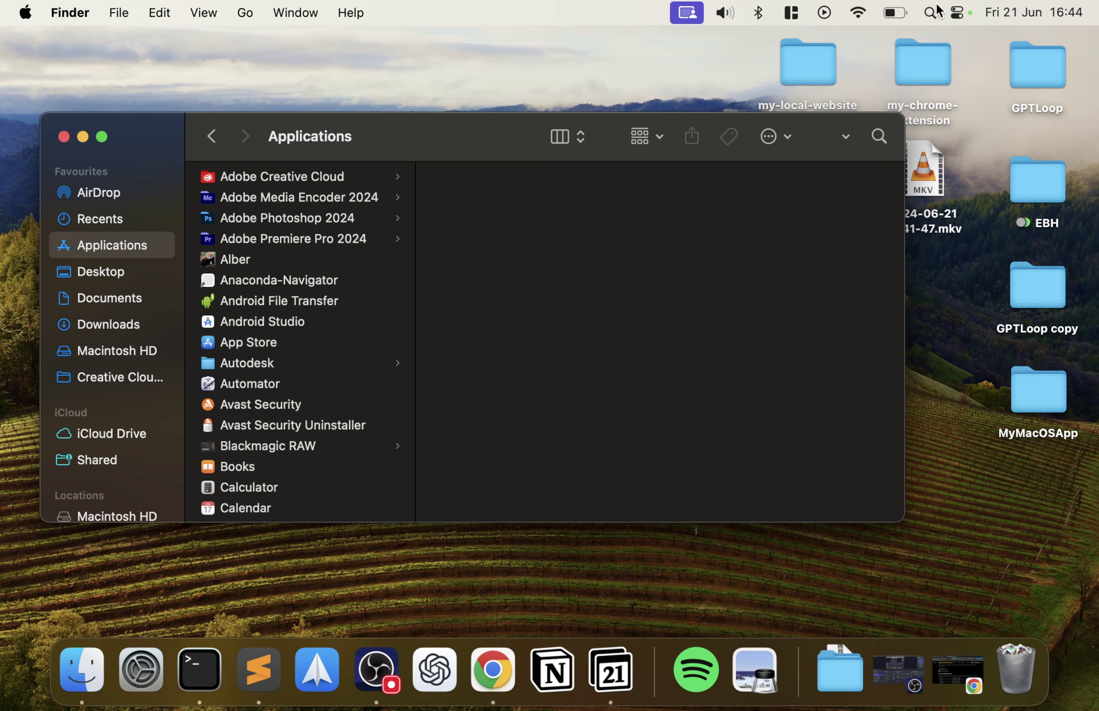
pyautogui.click(931, 13)
pyautogui.write('pcsx')
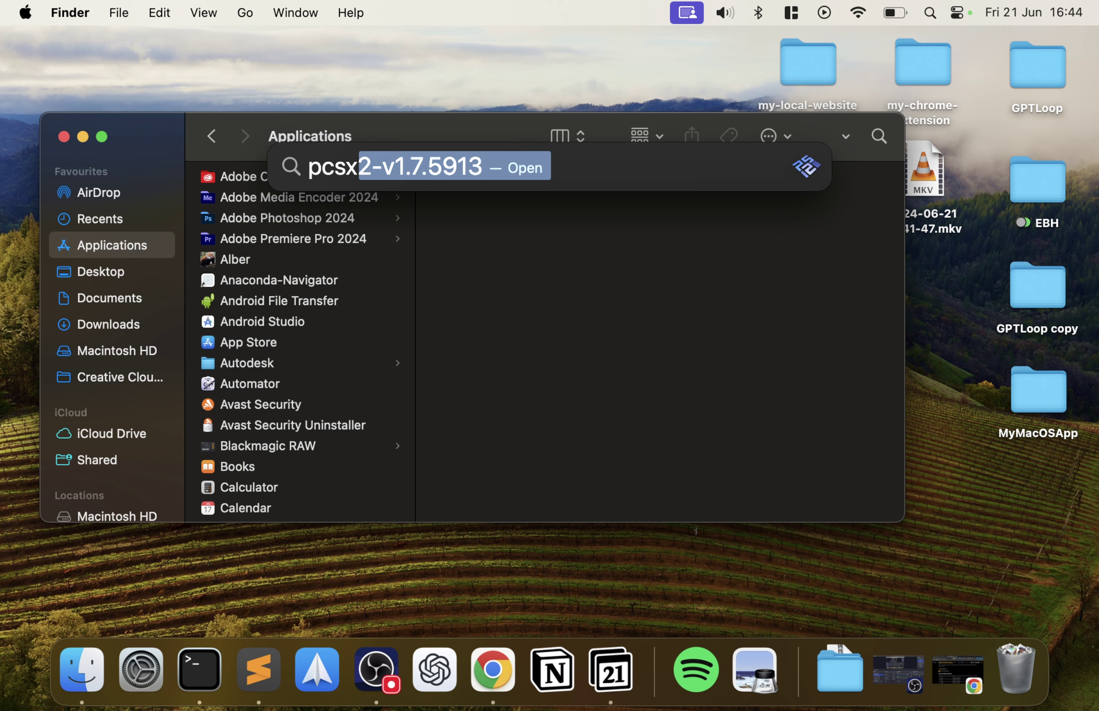
pyautogui.press('Return')
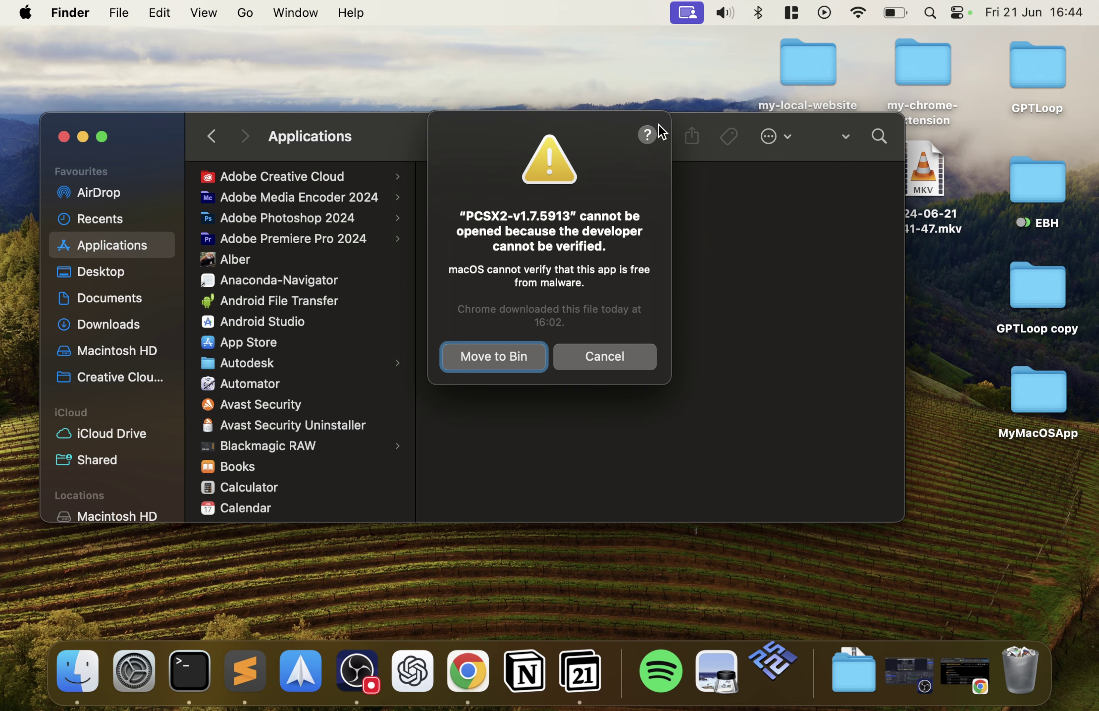
pyautogui.click(615, 360)
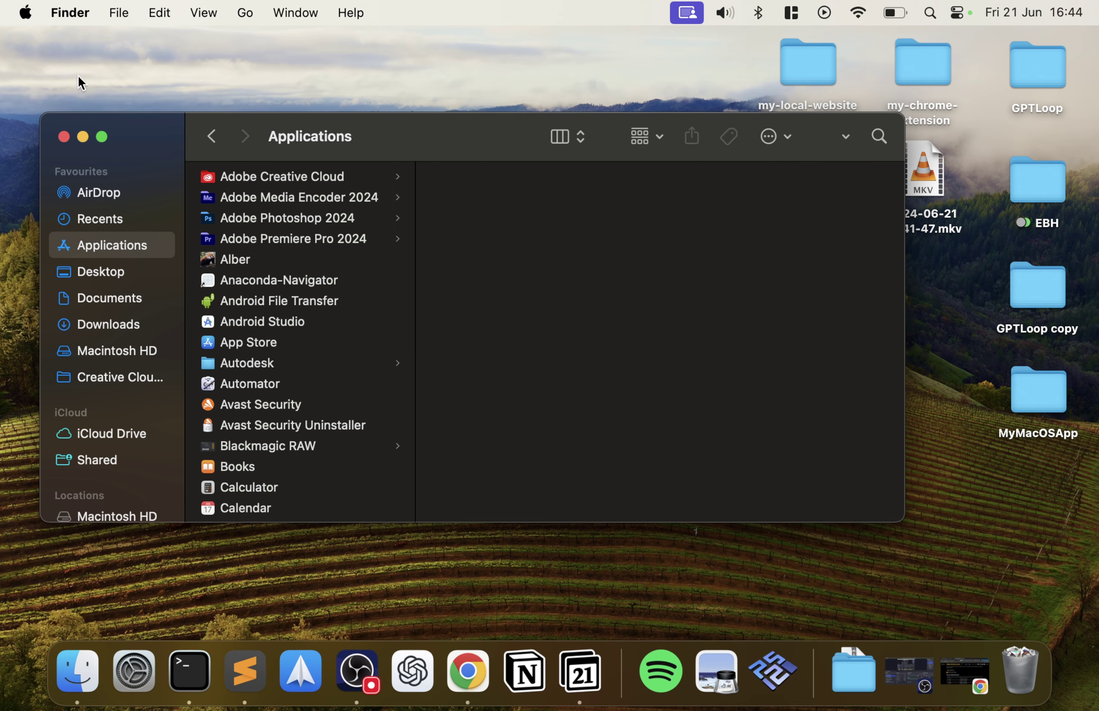
# Allow the blocked PCSX2-v1.7.5913 app to open anyway in the macOS Privacy & Security settings, and launch it.
pyautogui.click(27, 14)
pyautogui.click(95, 74)
pyautogui.scroll(-5, 292, 462)
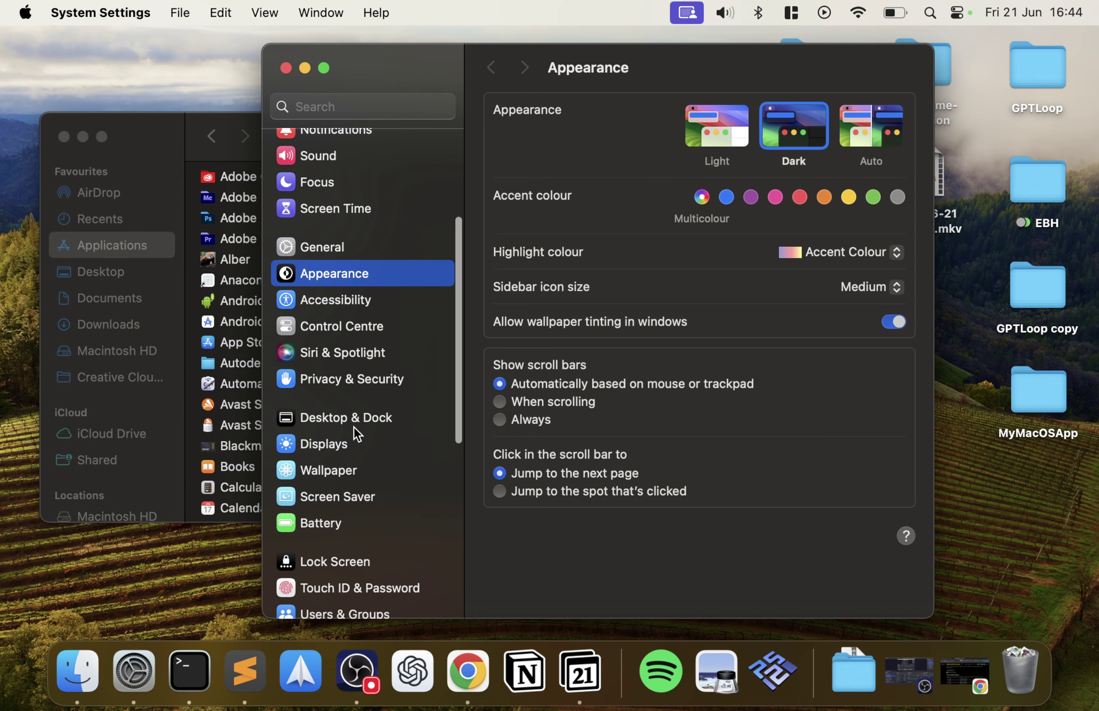
pyautogui.click(364, 379)
pyautogui.scroll(-15, 636, 434)
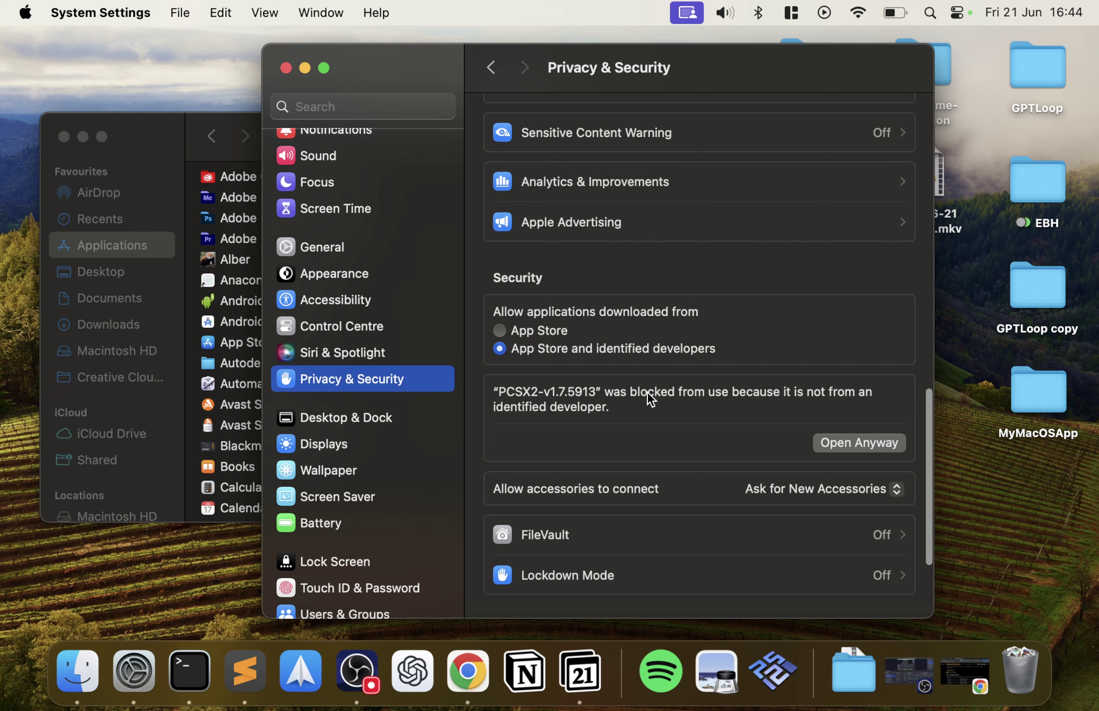
pyautogui.click(866, 443)
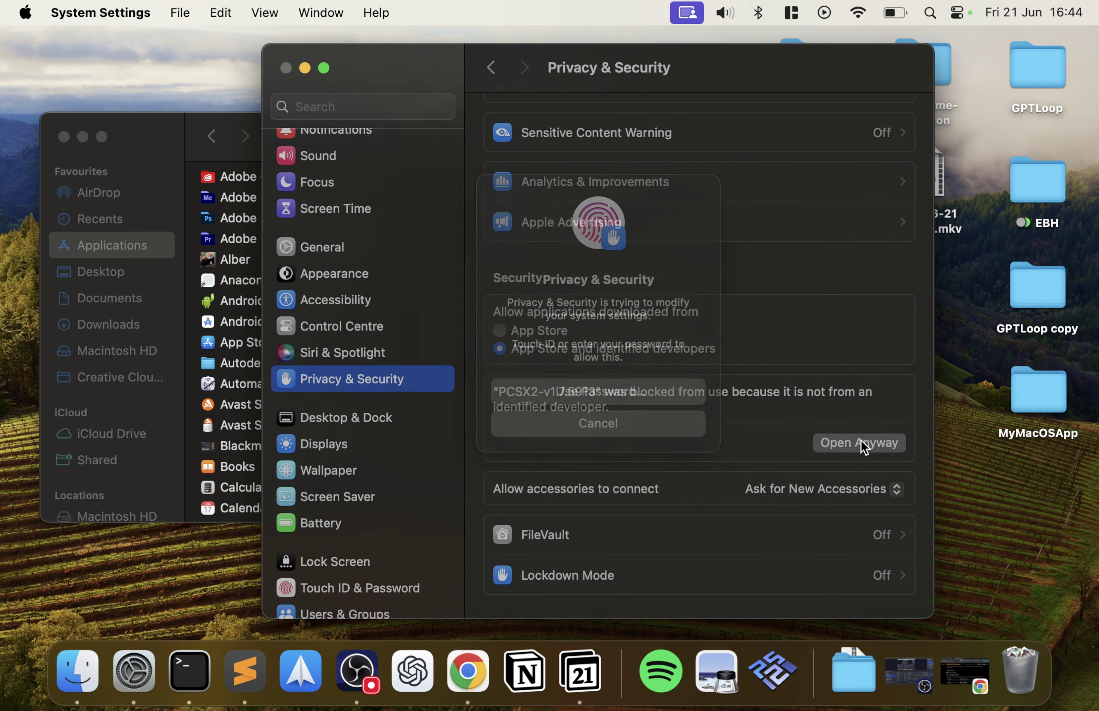
pyautogui.click(561, 365)
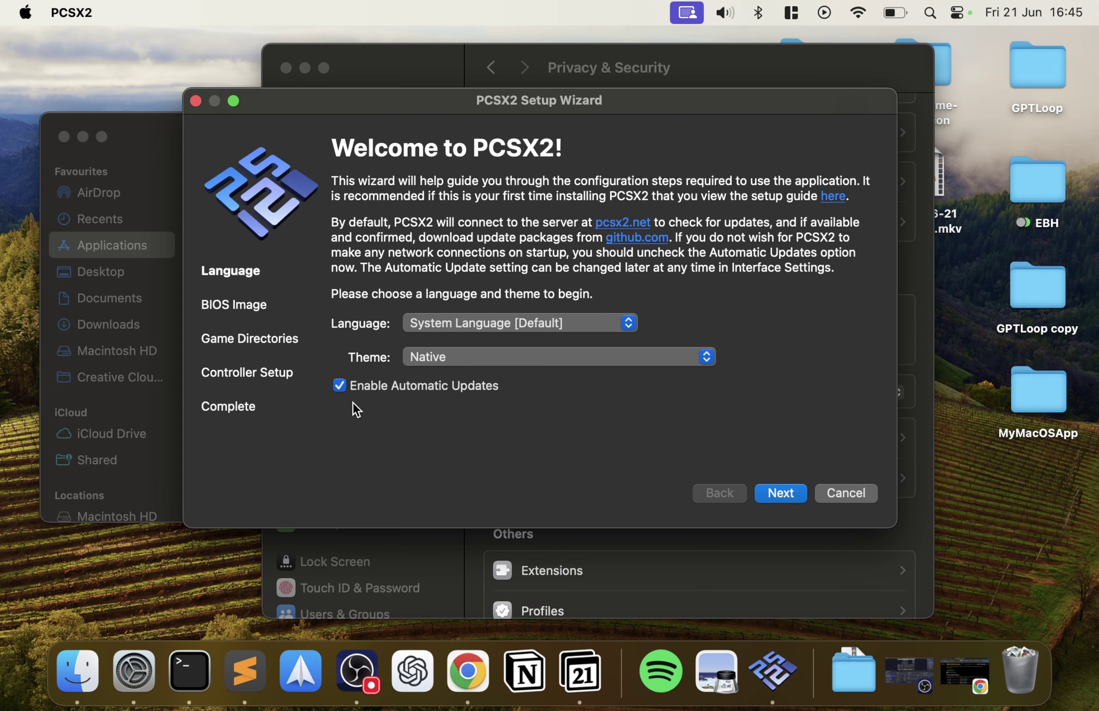
# Check the available themes, keep Native with the default system language, and continue to the BIOS Image page.
pyautogui.click(451, 361)
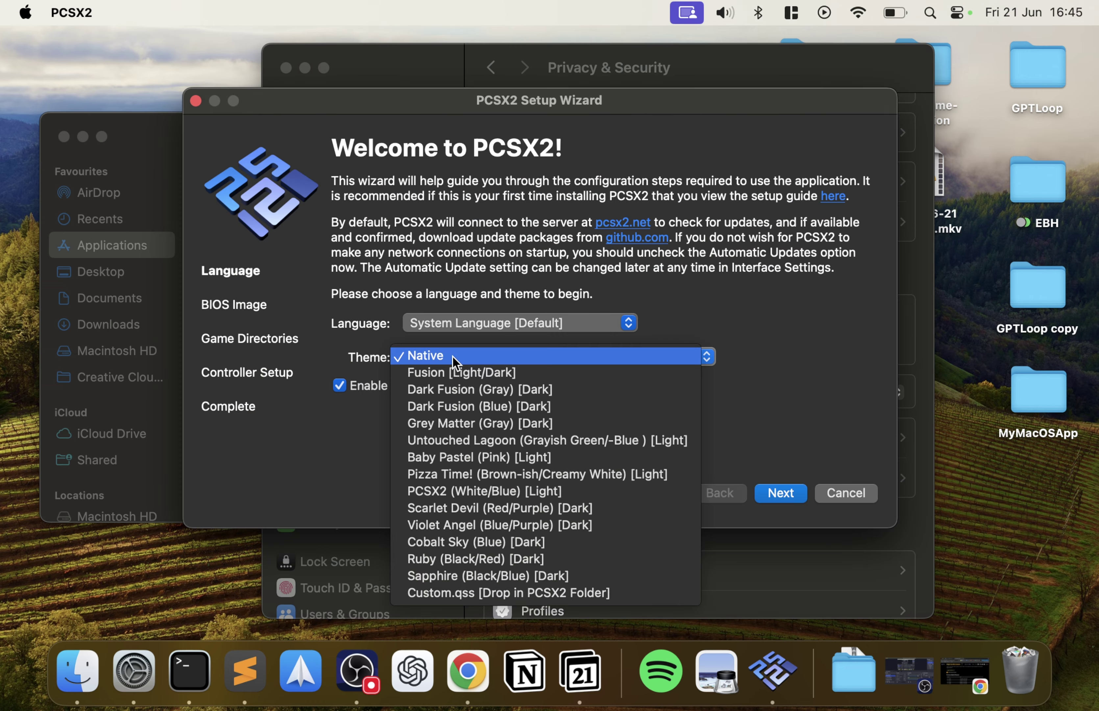
pyautogui.click(439, 331)
pyautogui.click(791, 323)
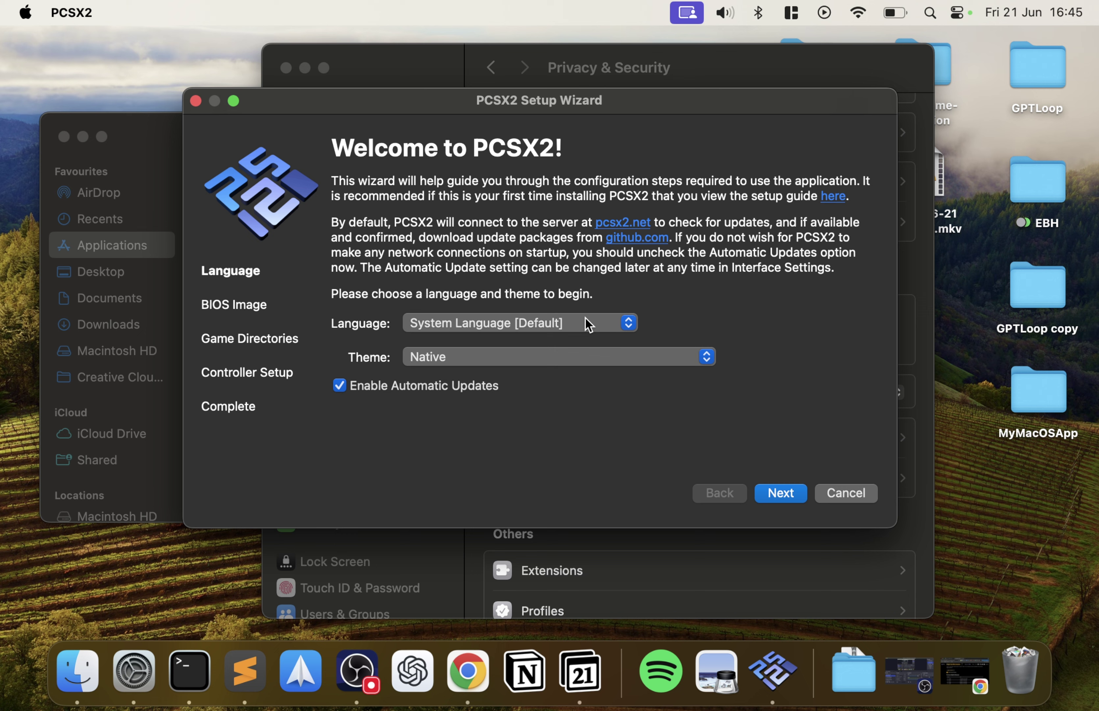
pyautogui.click(790, 499)
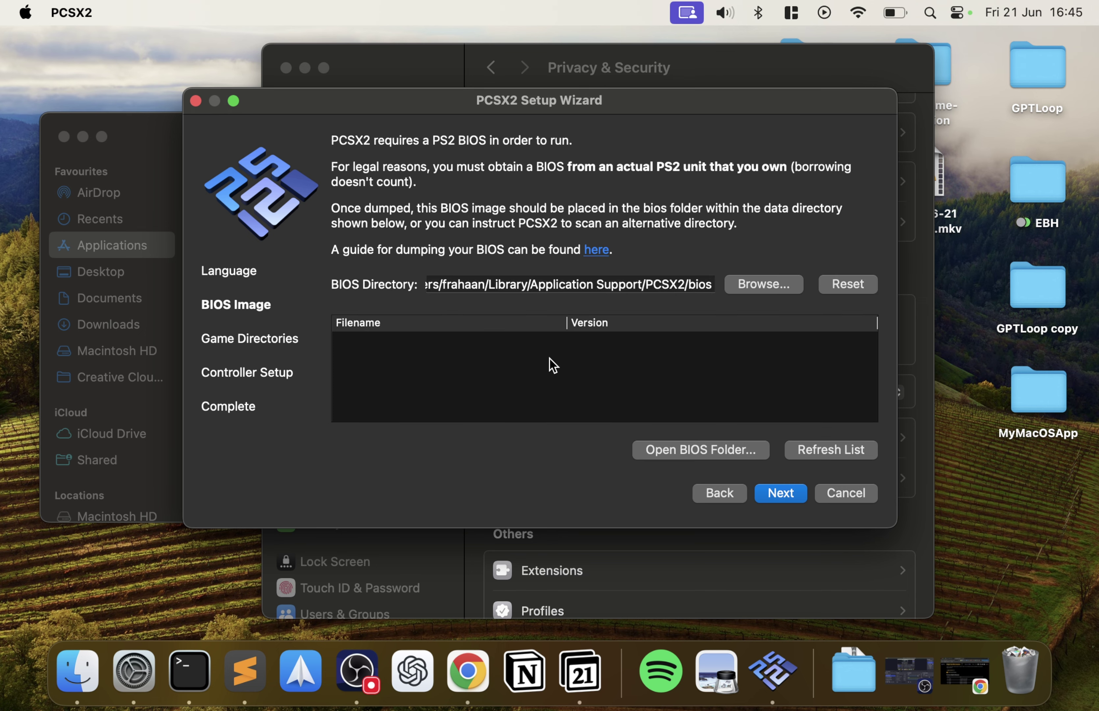
# Open the PCSX2 bios folder and copy all files from Downloads > ps2_bios into it.
pyautogui.click(709, 454)
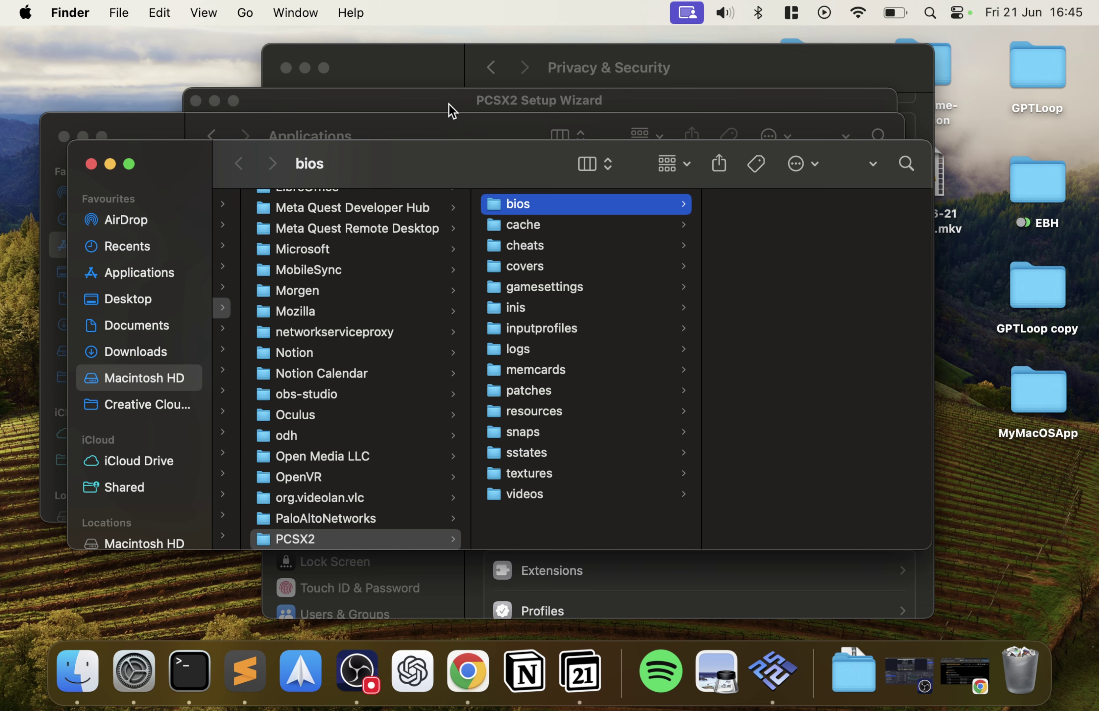
pyautogui.click(439, 134)
pyautogui.click(118, 326)
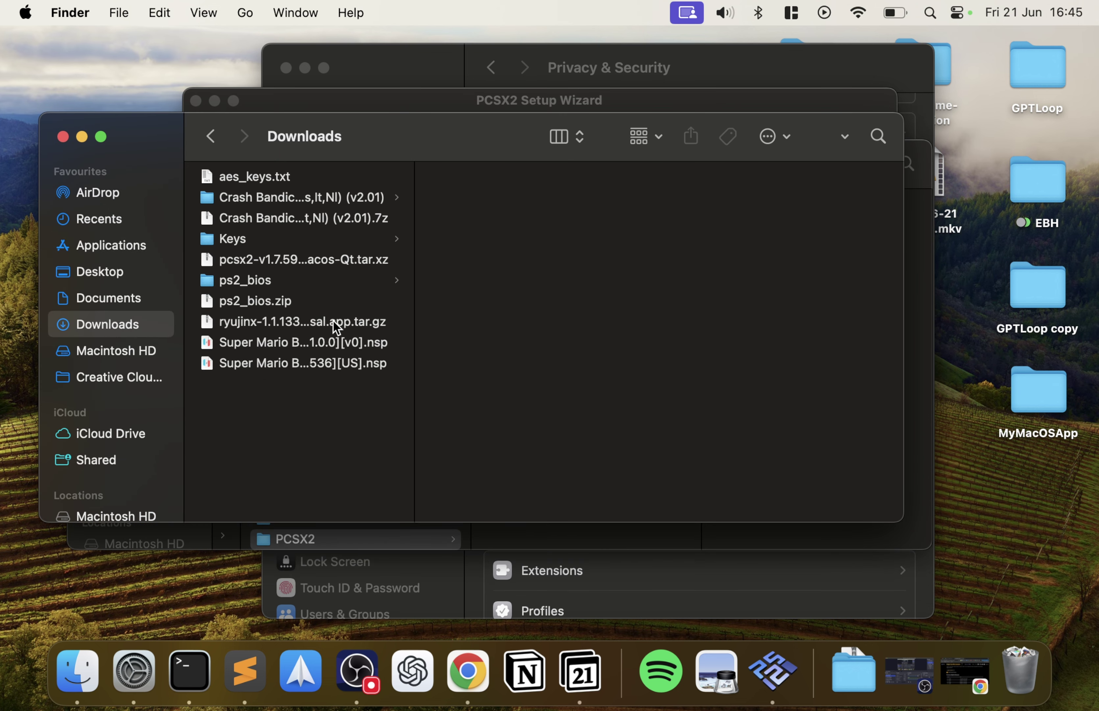
pyautogui.click(307, 280)
pyautogui.moveTo(475, 483); pyautogui.dragTo(473, 110)
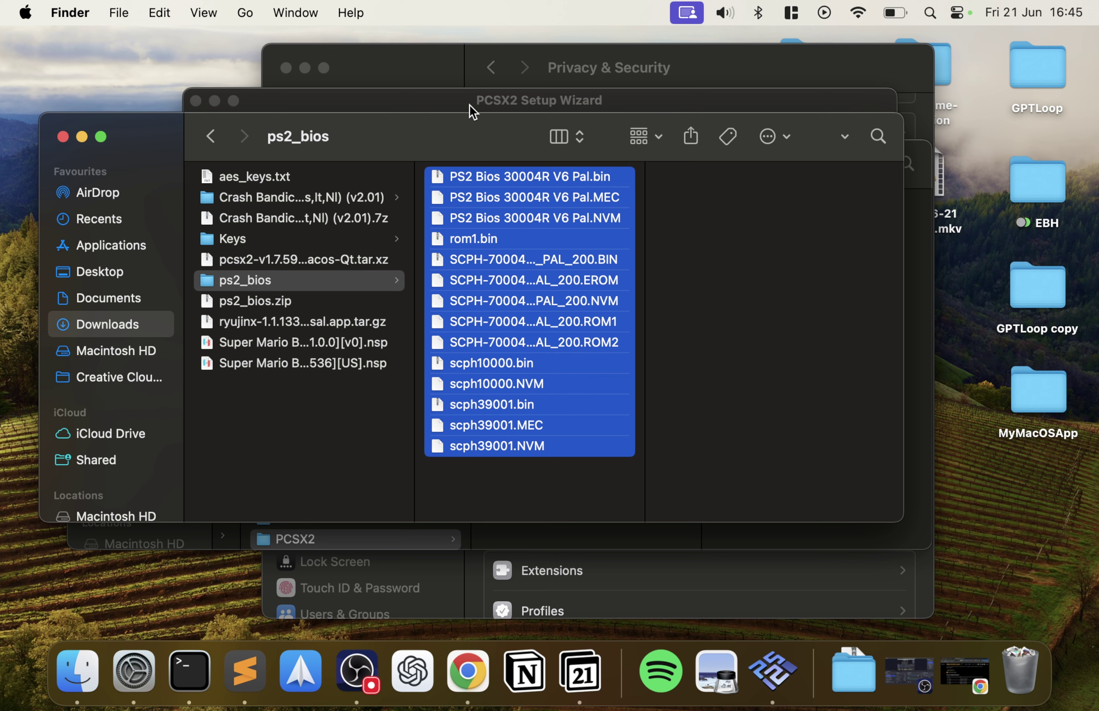
pyautogui.click(512, 540)
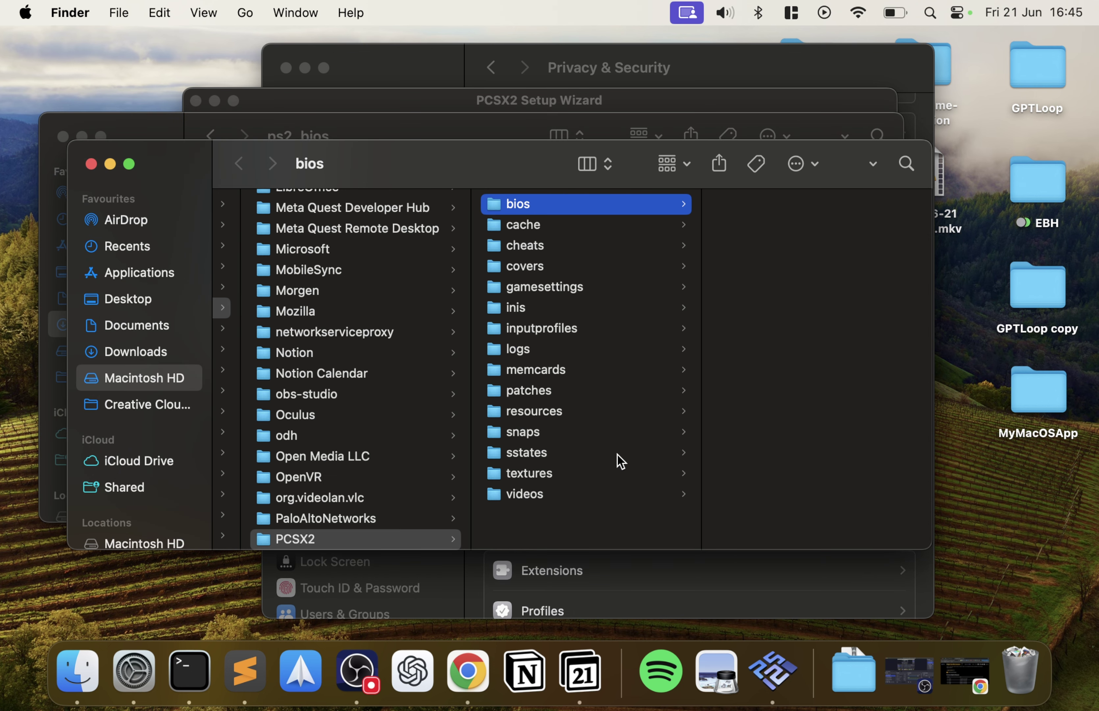
pyautogui.press('super+v')
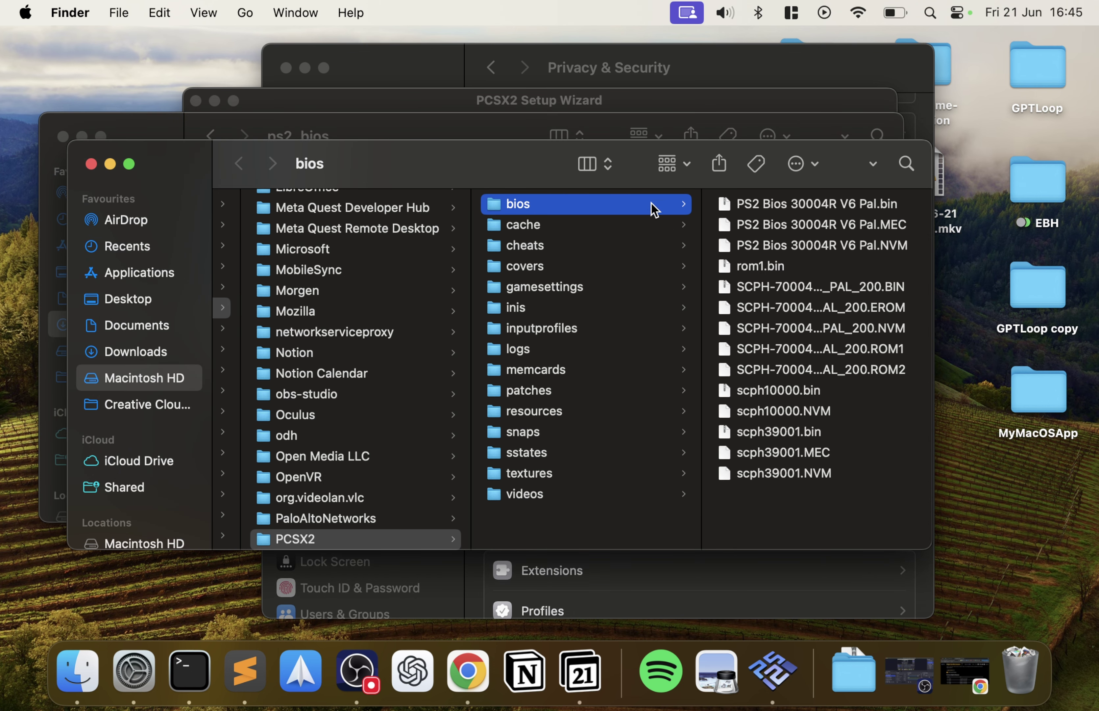
# Close System Settings, refresh the BIOS list in the setup wizard, and continue with the European SCPH-70004_BIOS_V12_PAL image selected.
pyautogui.click(607, 101)
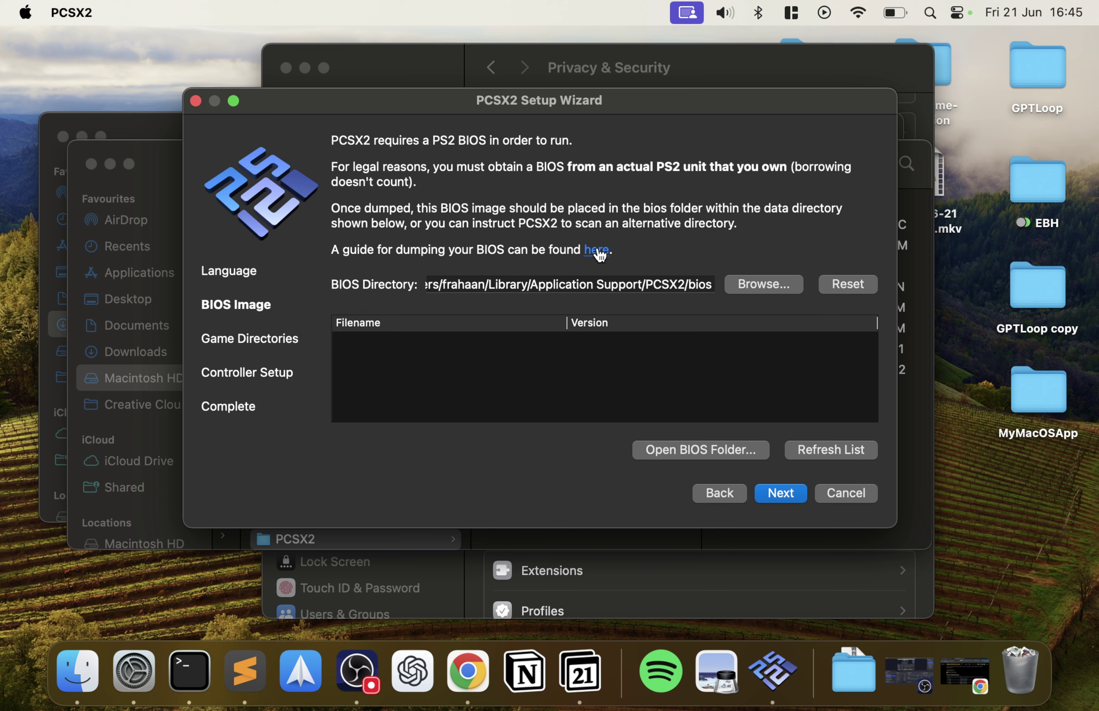
pyautogui.click(434, 74)
pyautogui.press('super+w')
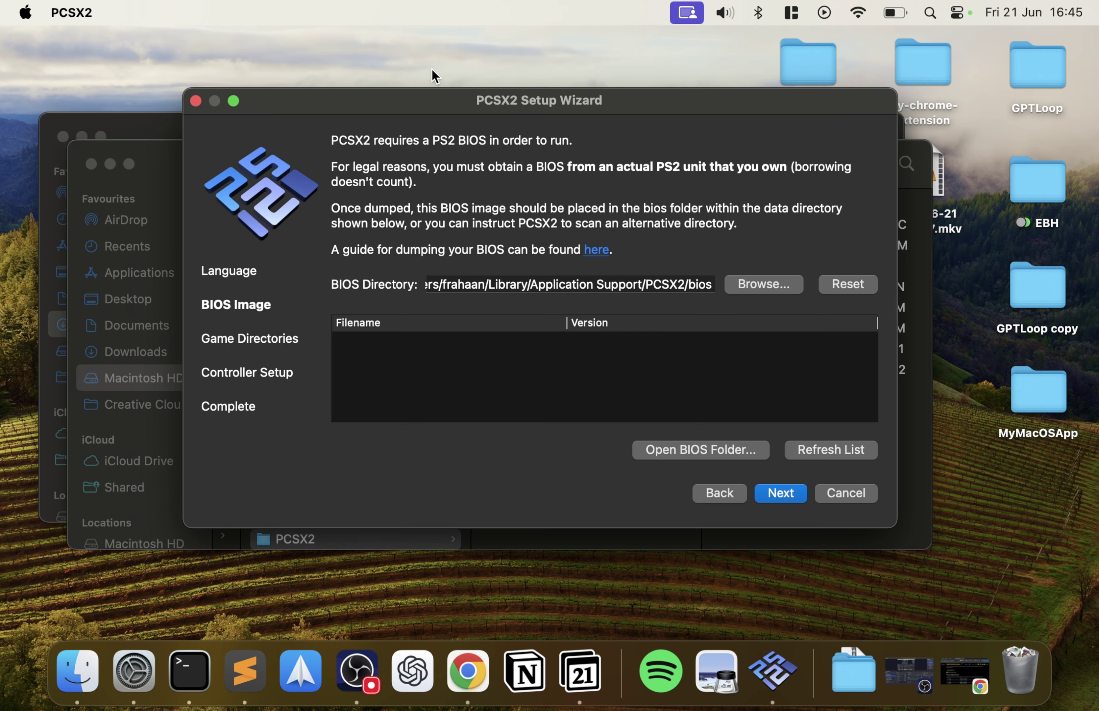
pyautogui.click(817, 451)
pyautogui.click(433, 352)
pyautogui.click(409, 342)
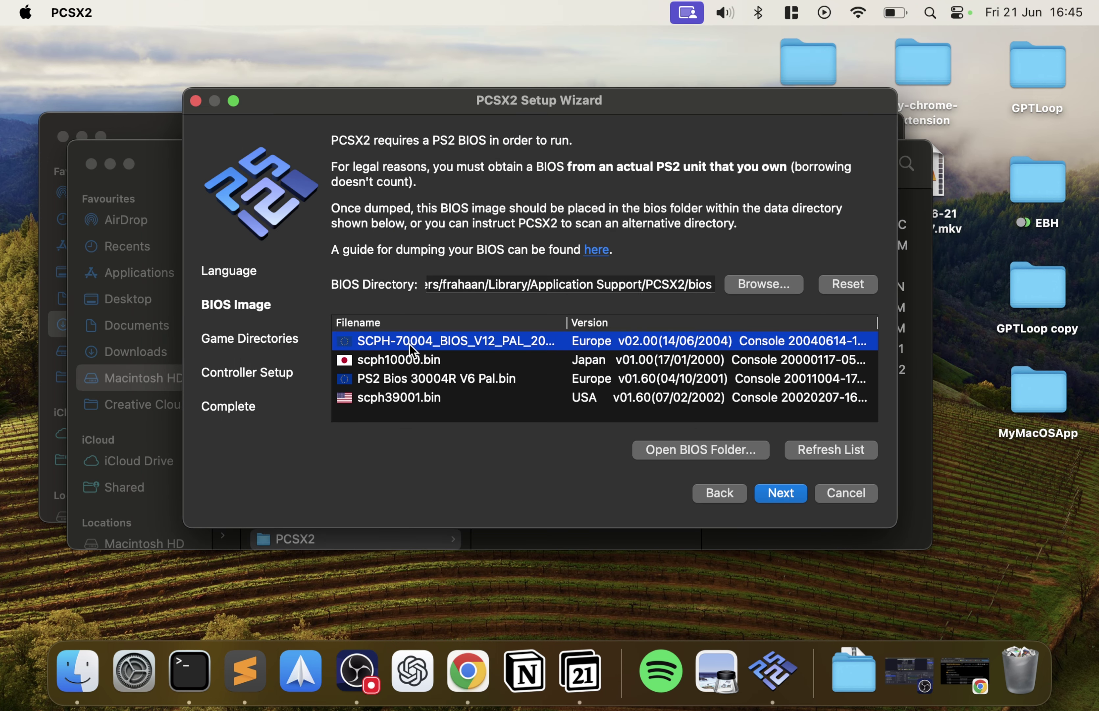
pyautogui.click(775, 493)
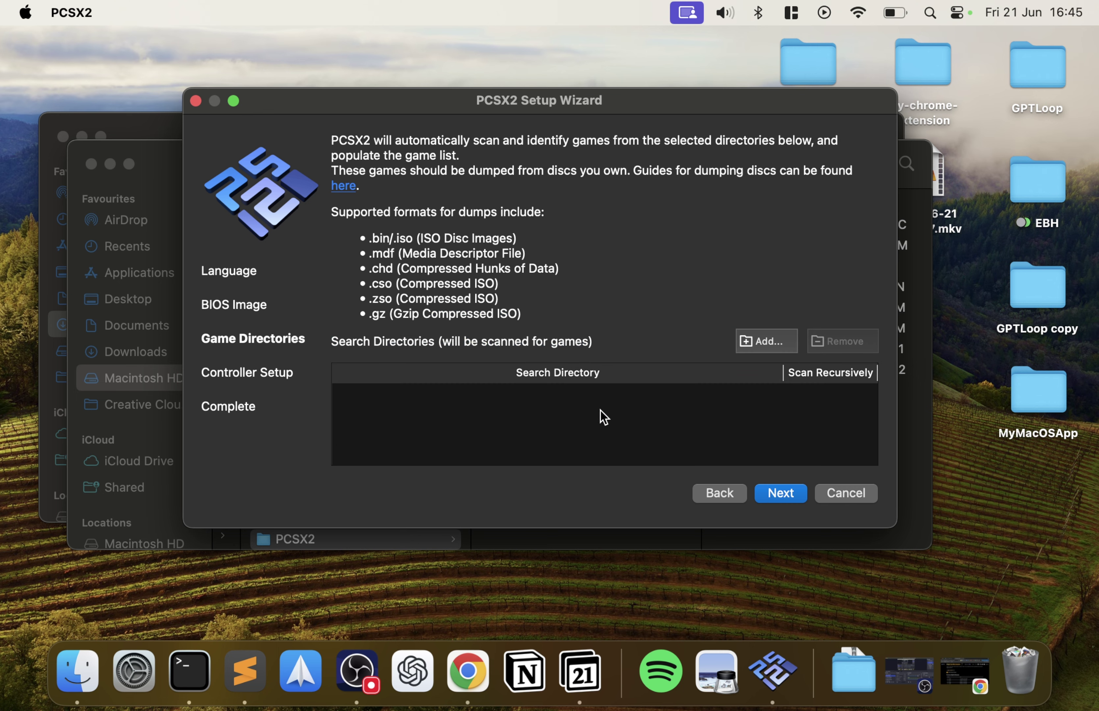
# Add Documents/ROMS/PS2 as a game search directory with recursive scanning, and continue to the controller setup.
pyautogui.click(765, 339)
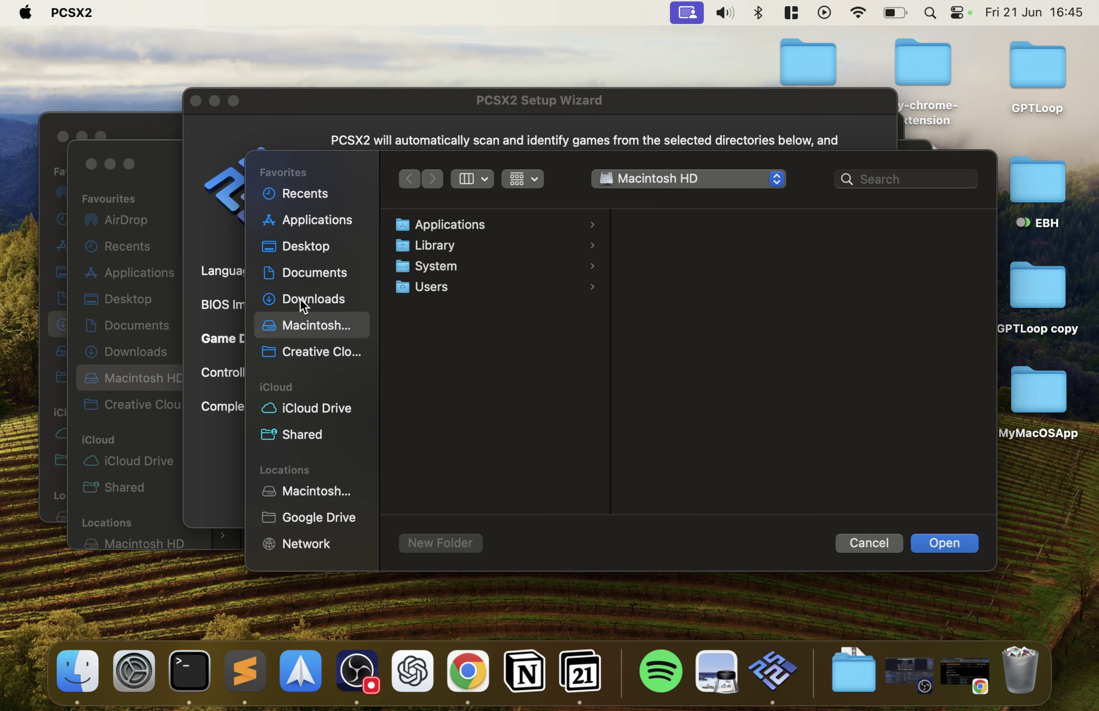
pyautogui.click(303, 301)
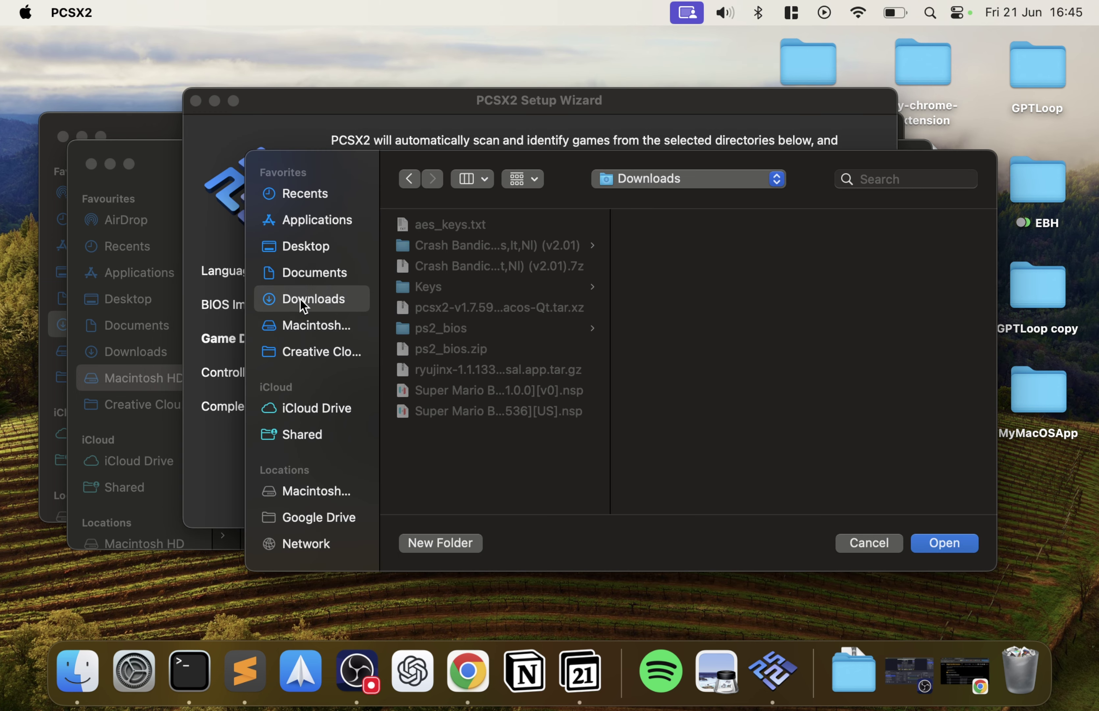
pyautogui.click(306, 274)
pyautogui.click(433, 391)
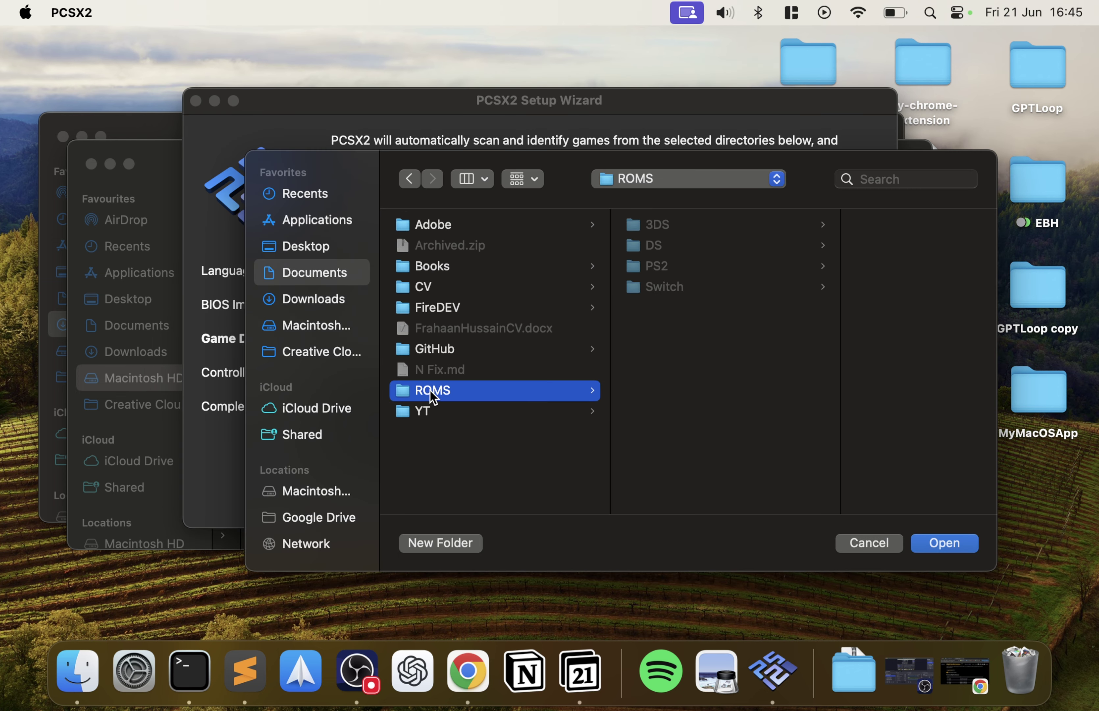
pyautogui.click(658, 268)
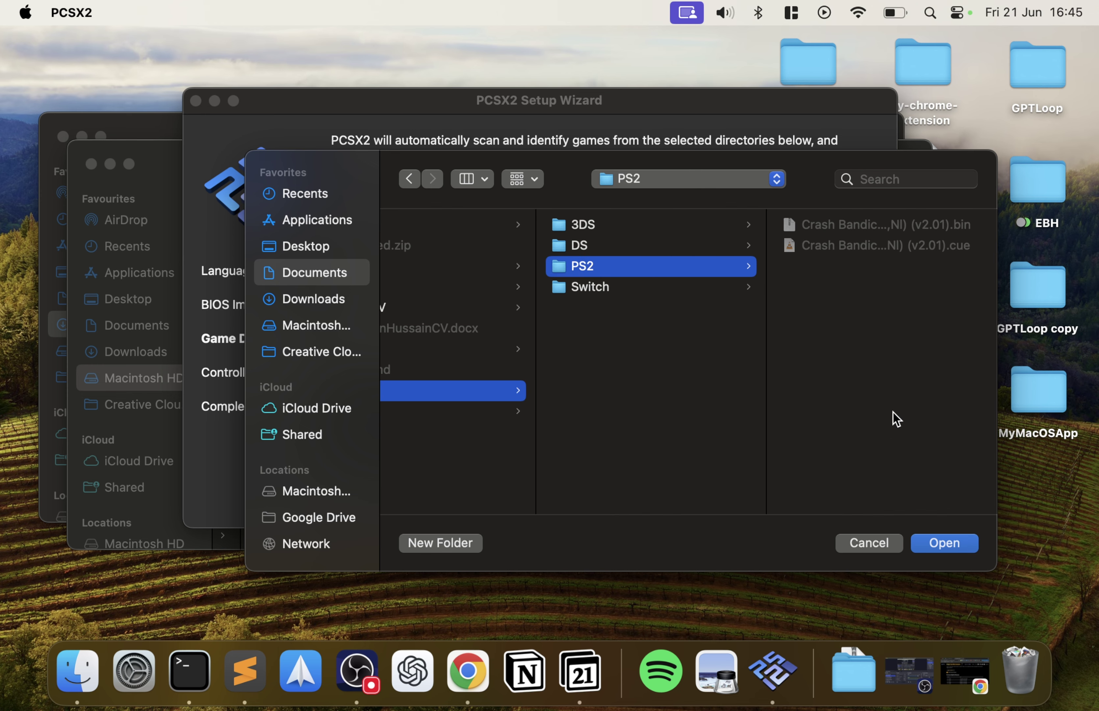
pyautogui.click(945, 545)
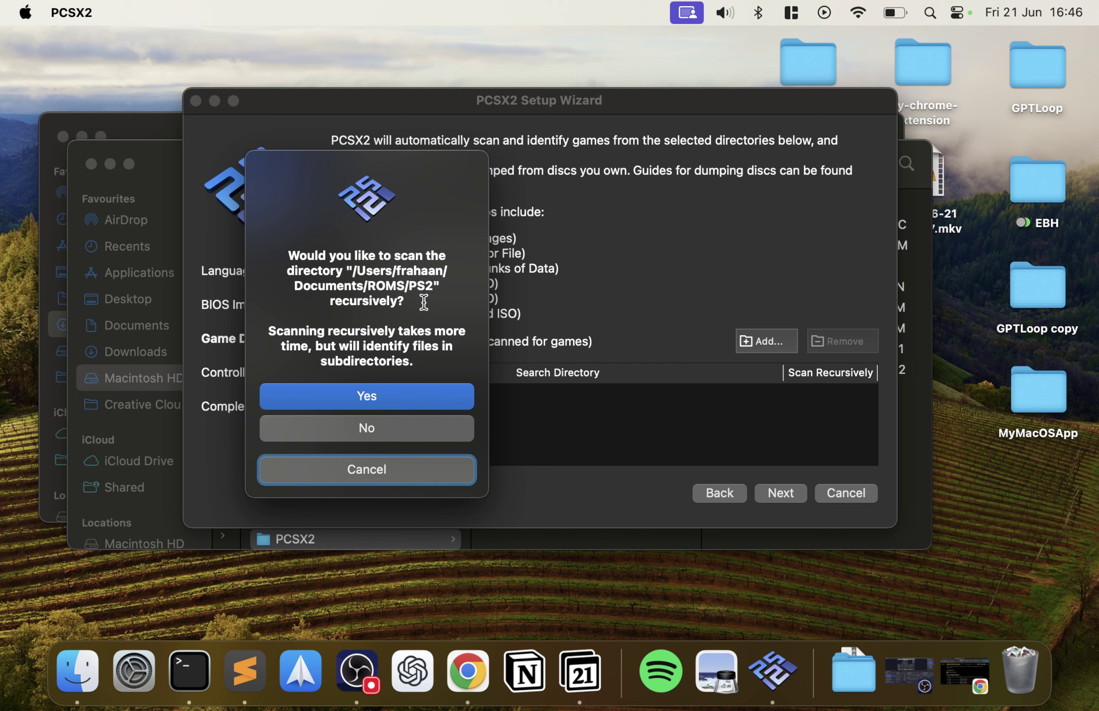
pyautogui.click(376, 396)
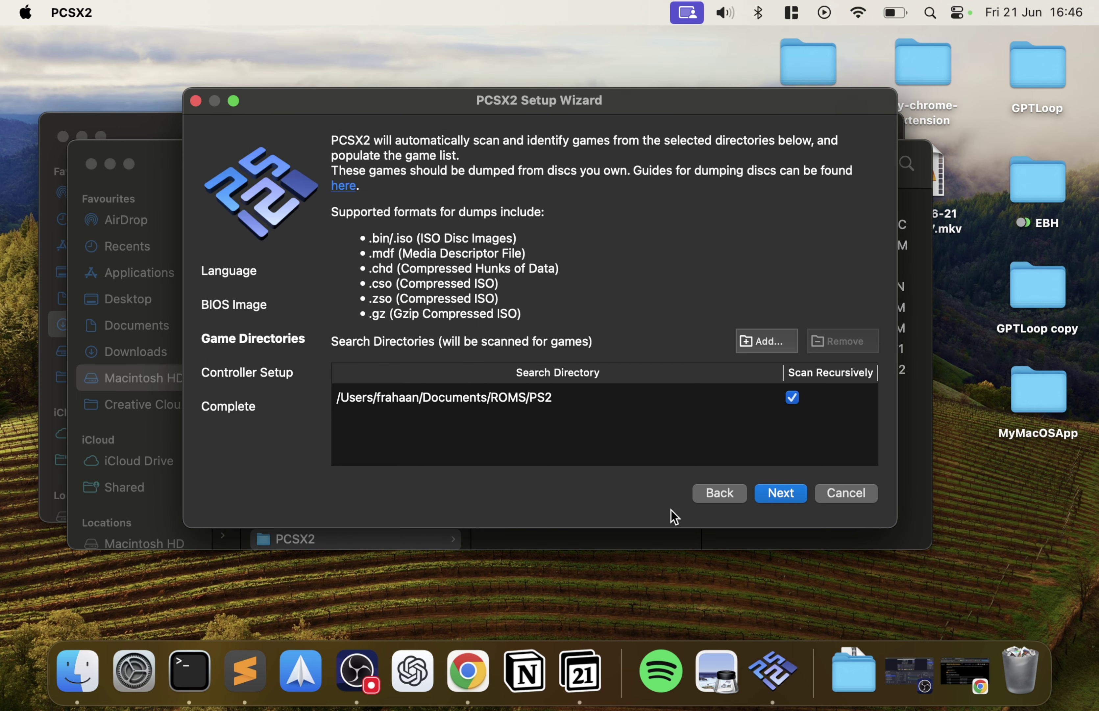
pyautogui.click(789, 493)
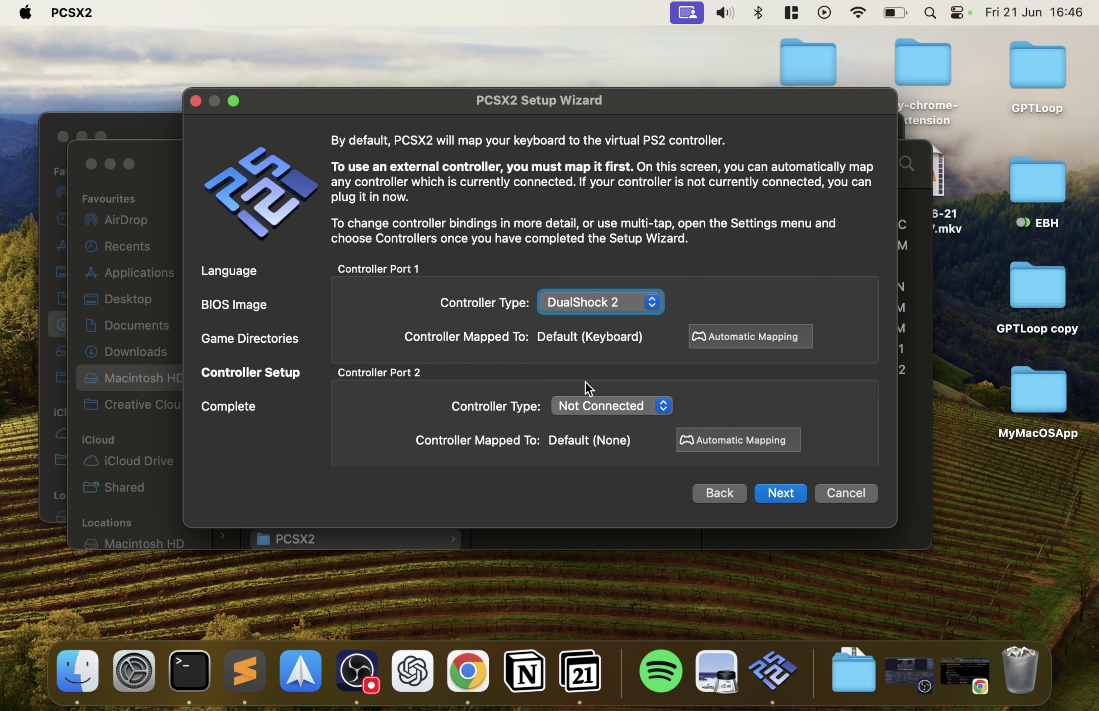
# Keep DualShock 2 on Controller Port 1, map it automatically to the keyboard, and finish the setup wizard.
pyautogui.click(608, 302)
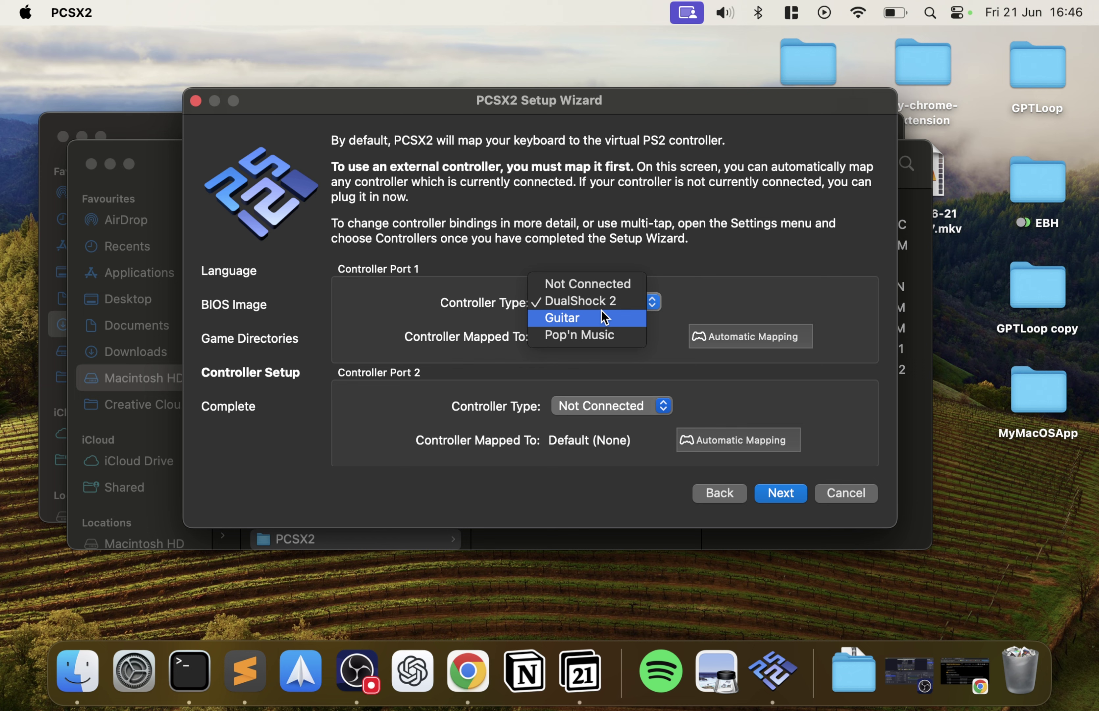
pyautogui.click(708, 281)
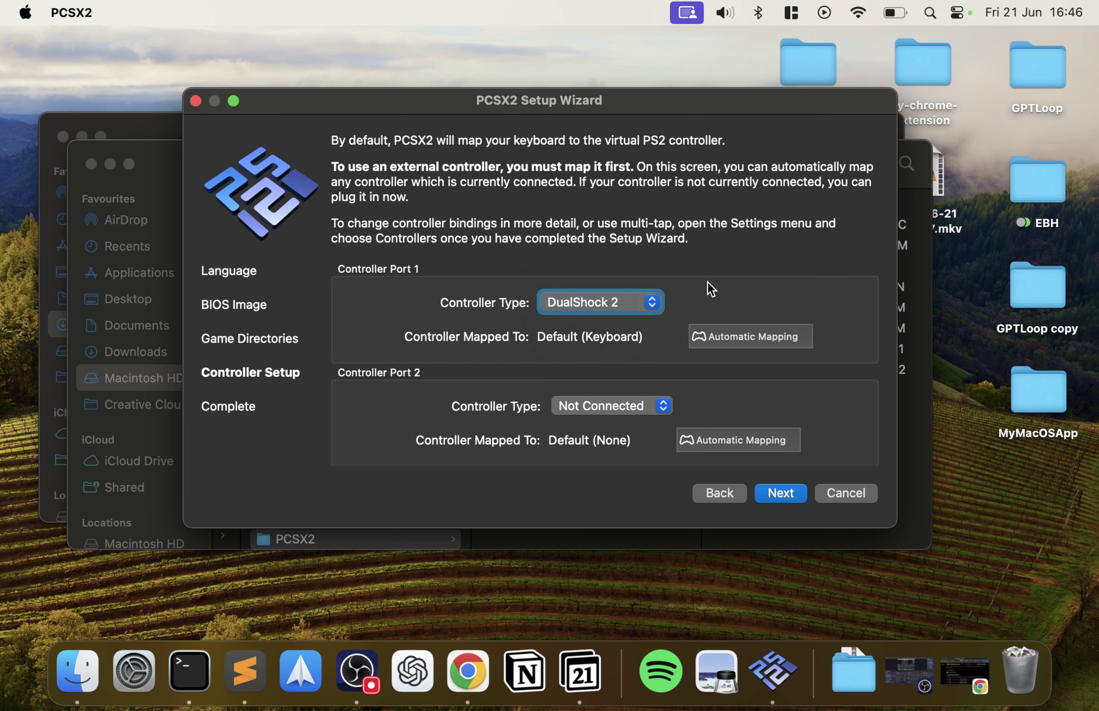
pyautogui.click(709, 342)
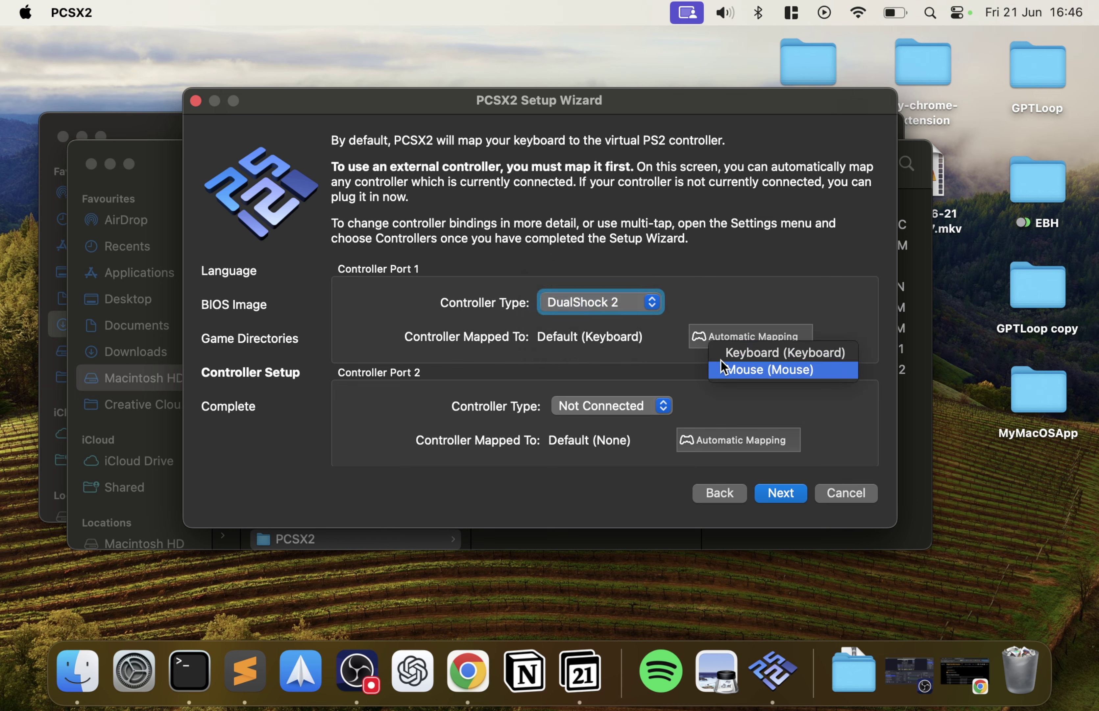
pyautogui.click(621, 333)
pyautogui.click(697, 343)
pyautogui.click(721, 354)
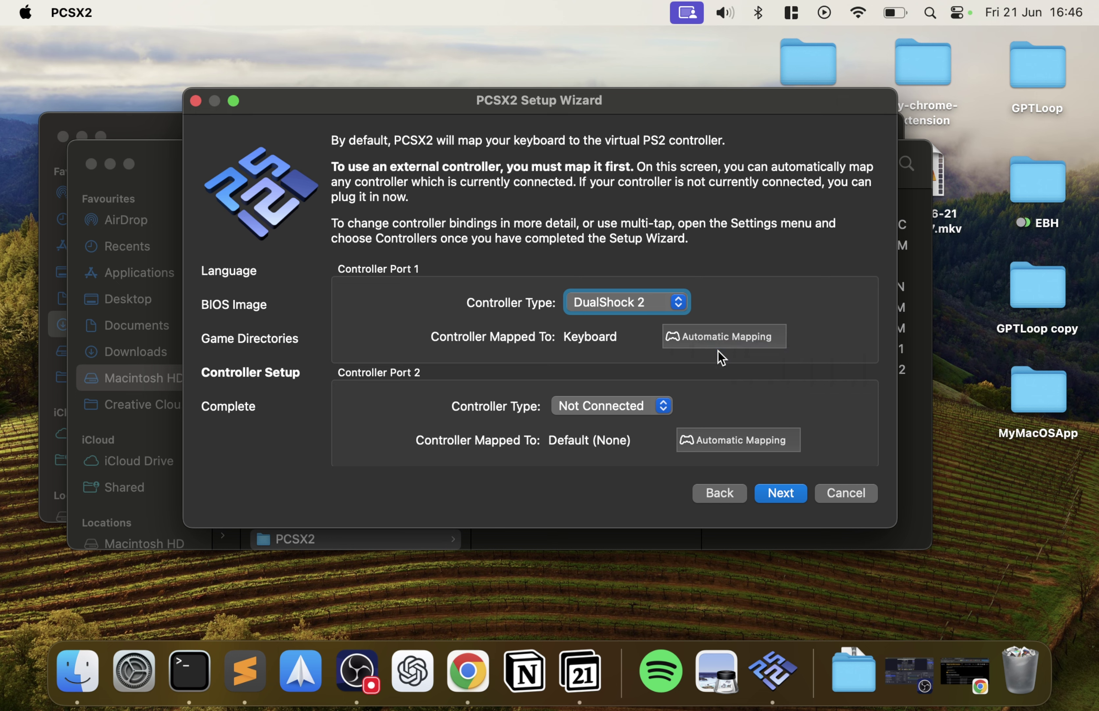
pyautogui.click(628, 308)
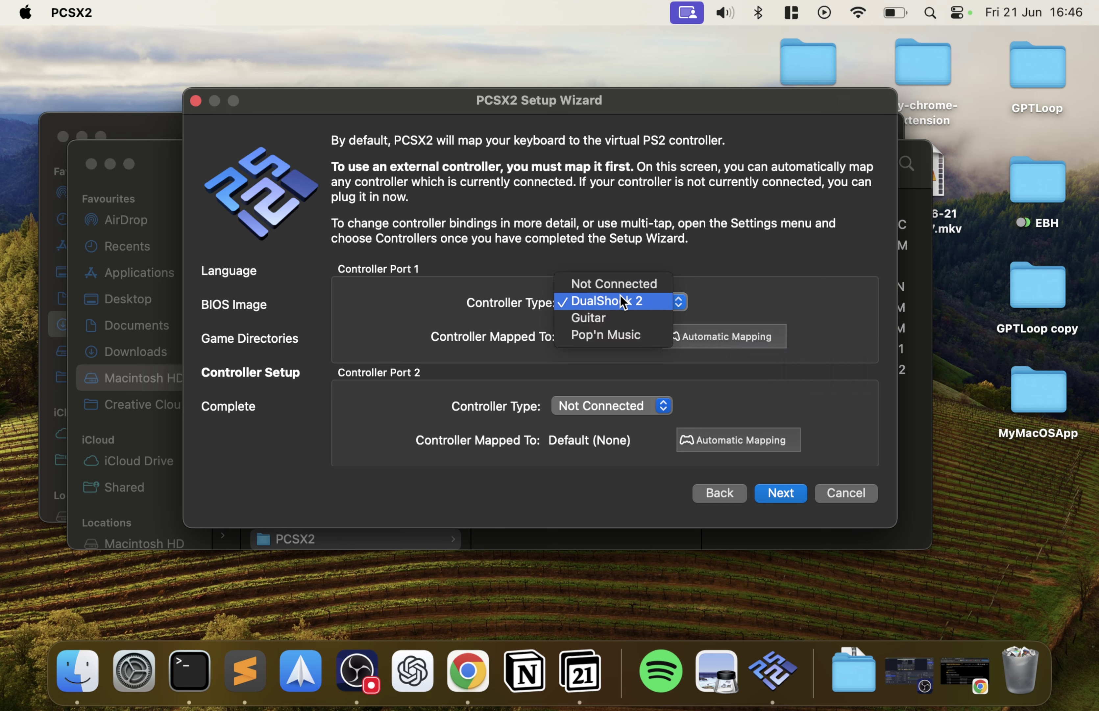
pyautogui.click(623, 301)
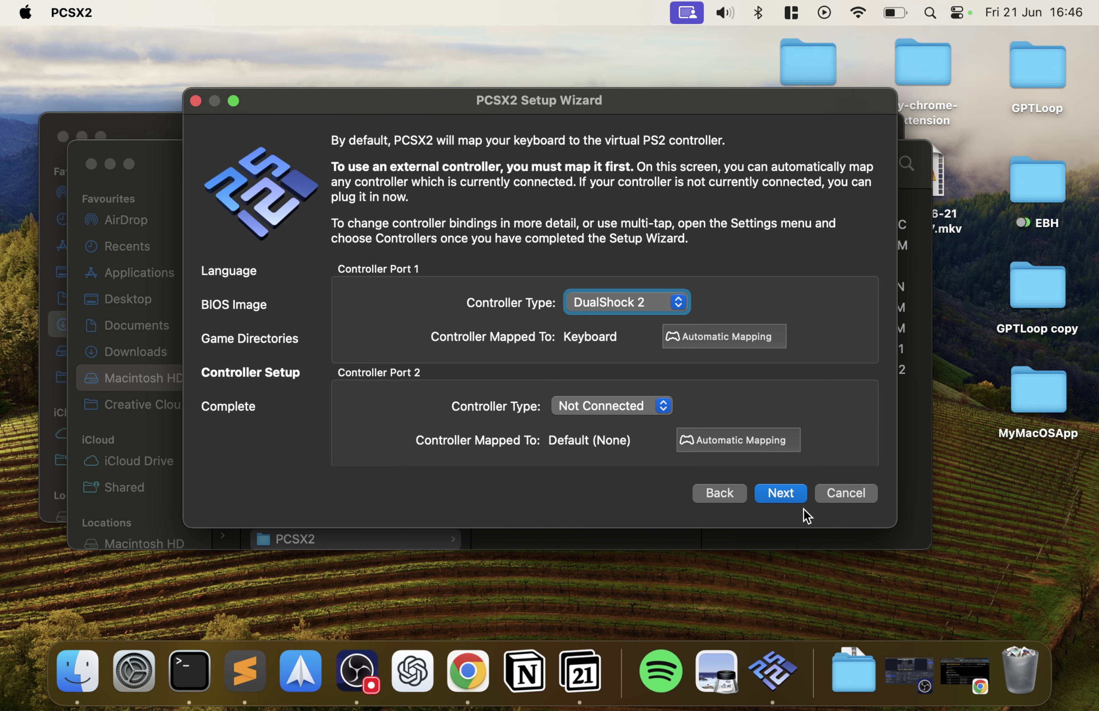
pyautogui.click(785, 493)
pyautogui.click(785, 493)
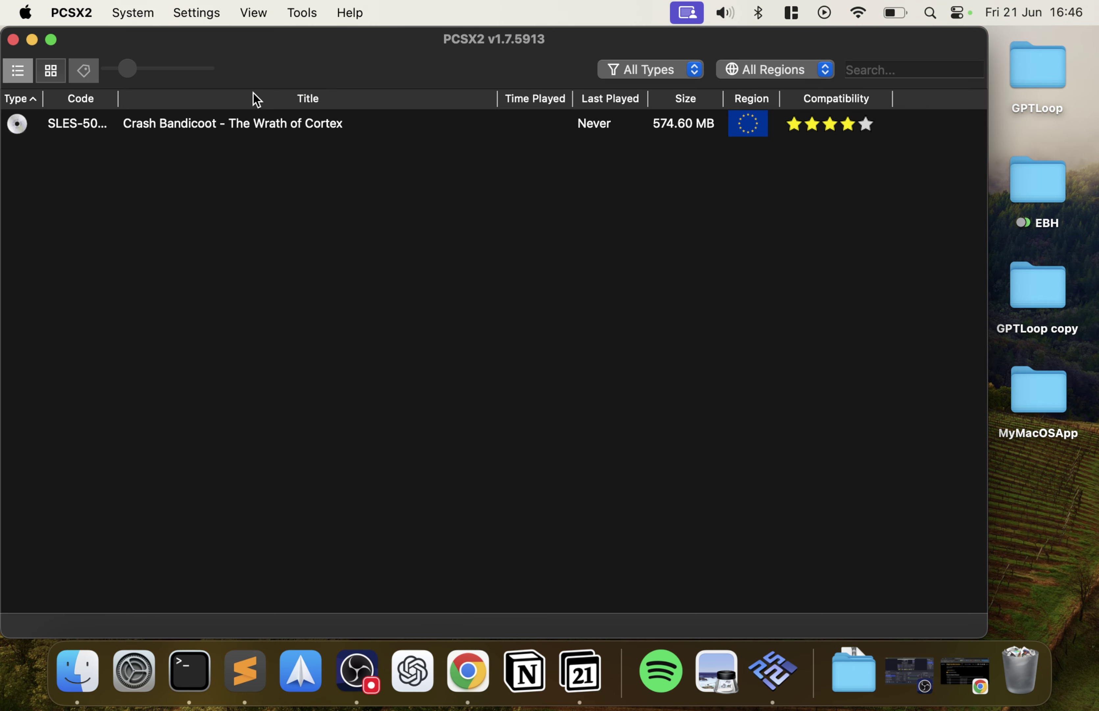
# Open the PCSX2 preferences at the Interface settings, enlarging both the main window and the settings window.
pyautogui.doubleClick(253, 43)
pyautogui.click(144, 14)
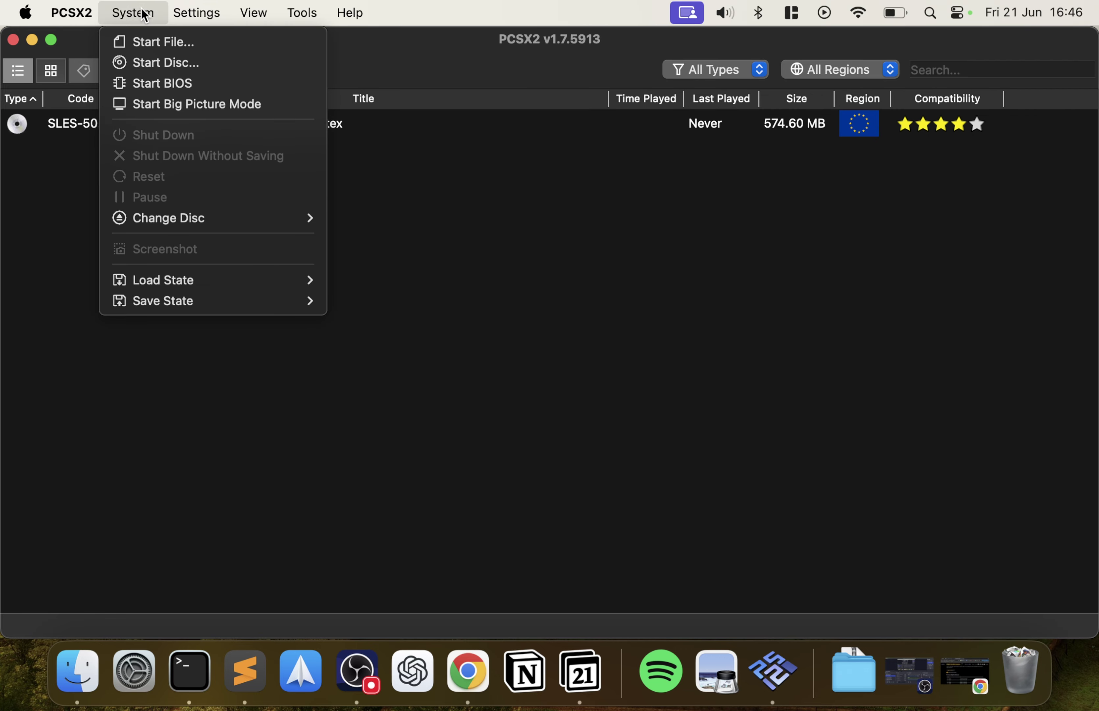
pyautogui.moveTo(76, 14)
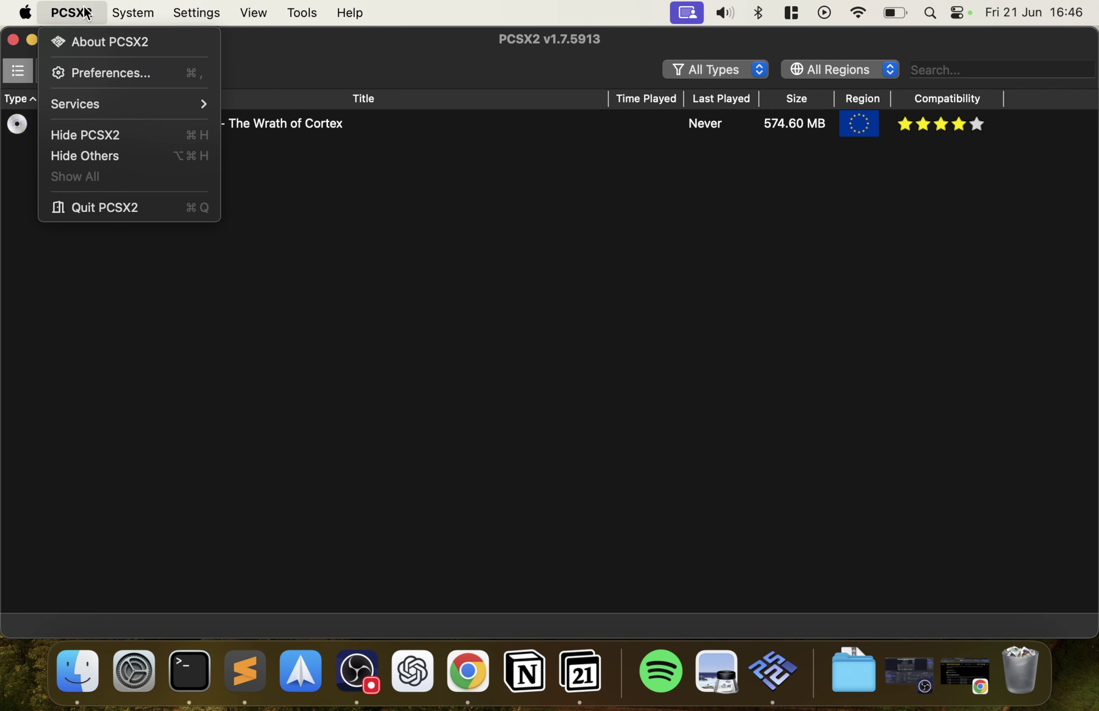
pyautogui.click(80, 77)
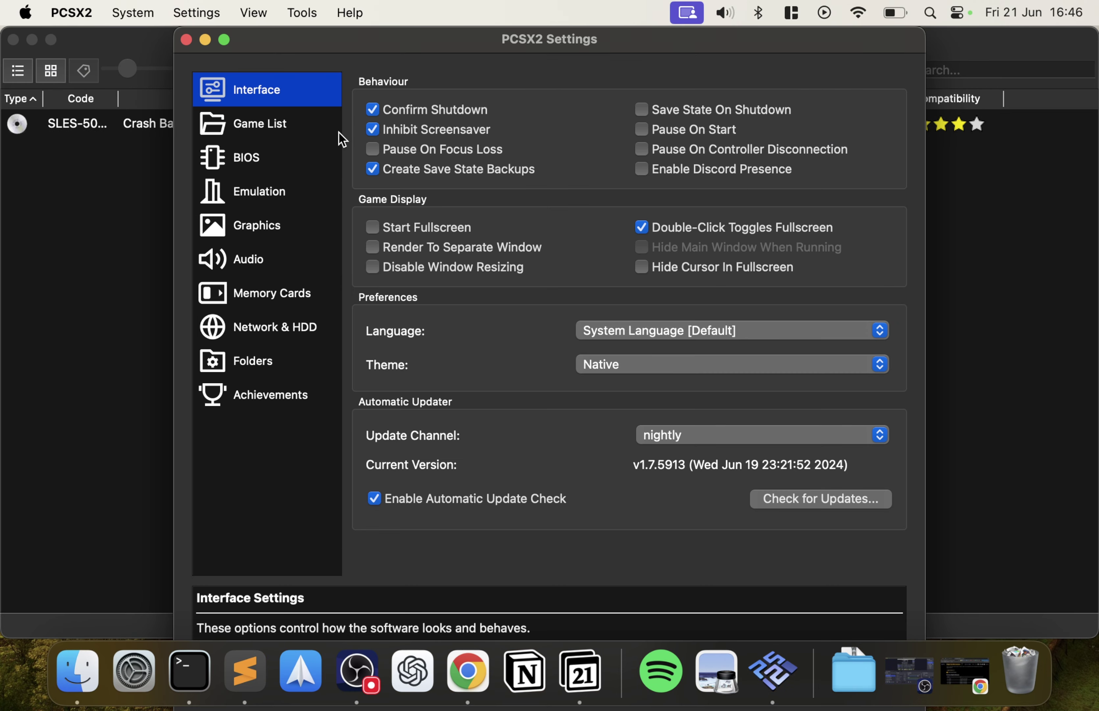
pyautogui.moveTo(467, 235)
pyautogui.moveTo(386, 230)
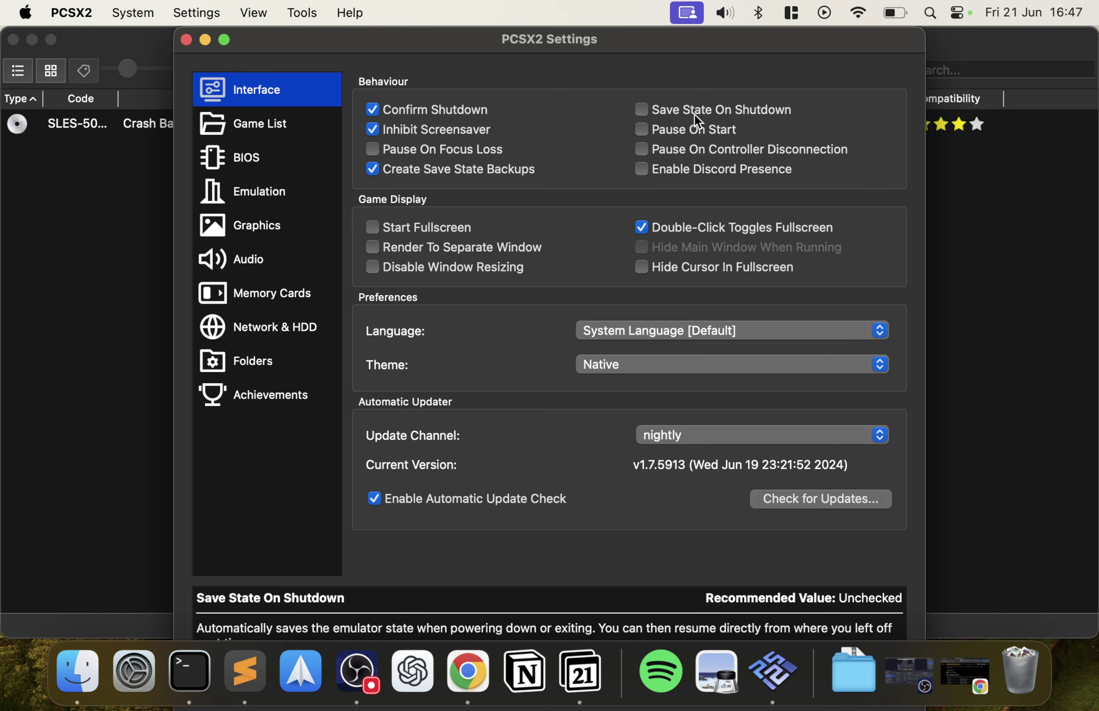
pyautogui.doubleClick(610, 42)
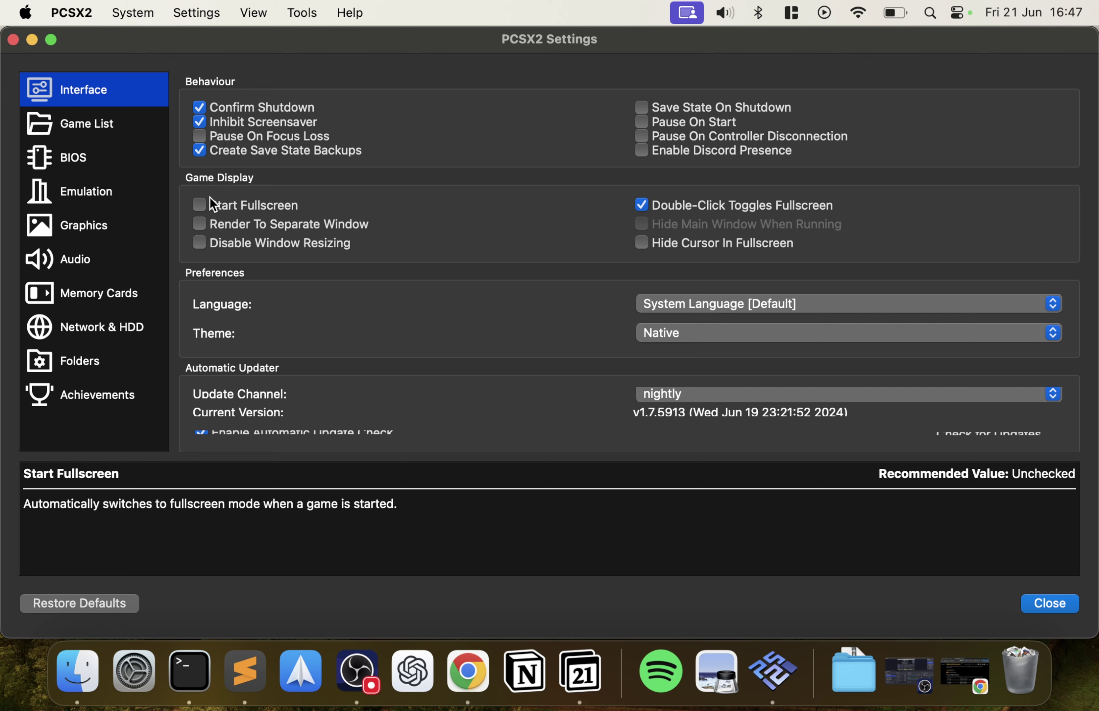
# Review the Game List, BIOS and Emulation settings, narrow and recentre the settings window, and bring up the Graphics settings.
pyautogui.click(91, 138)
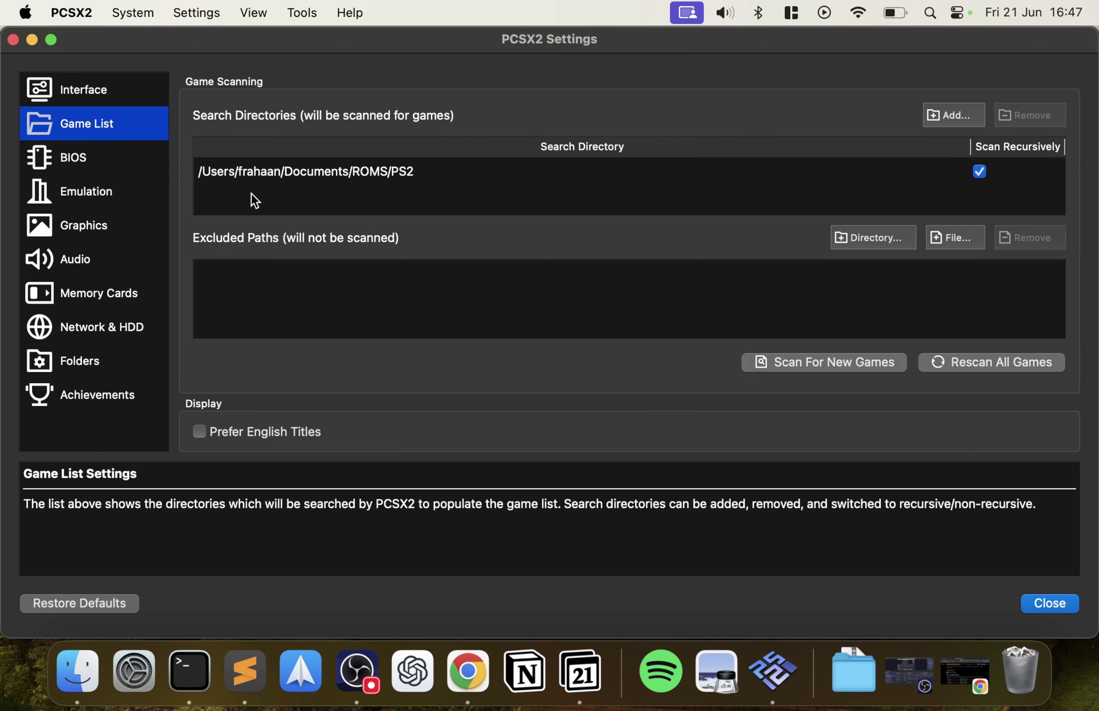
pyautogui.click(135, 174)
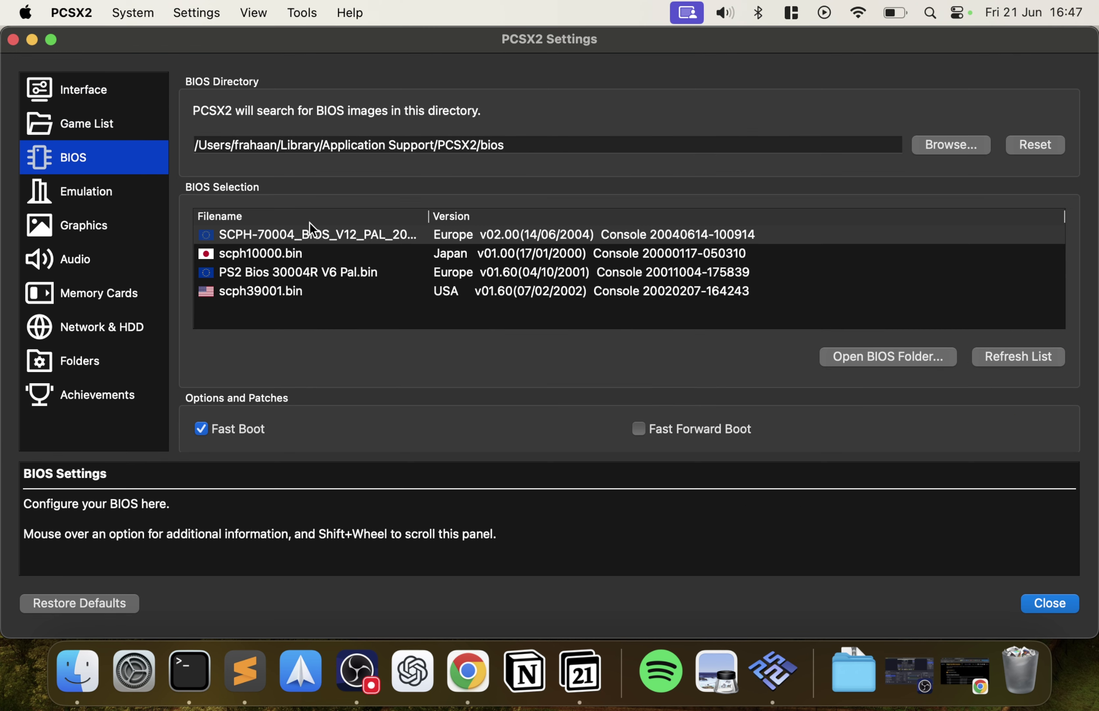
pyautogui.click(92, 191)
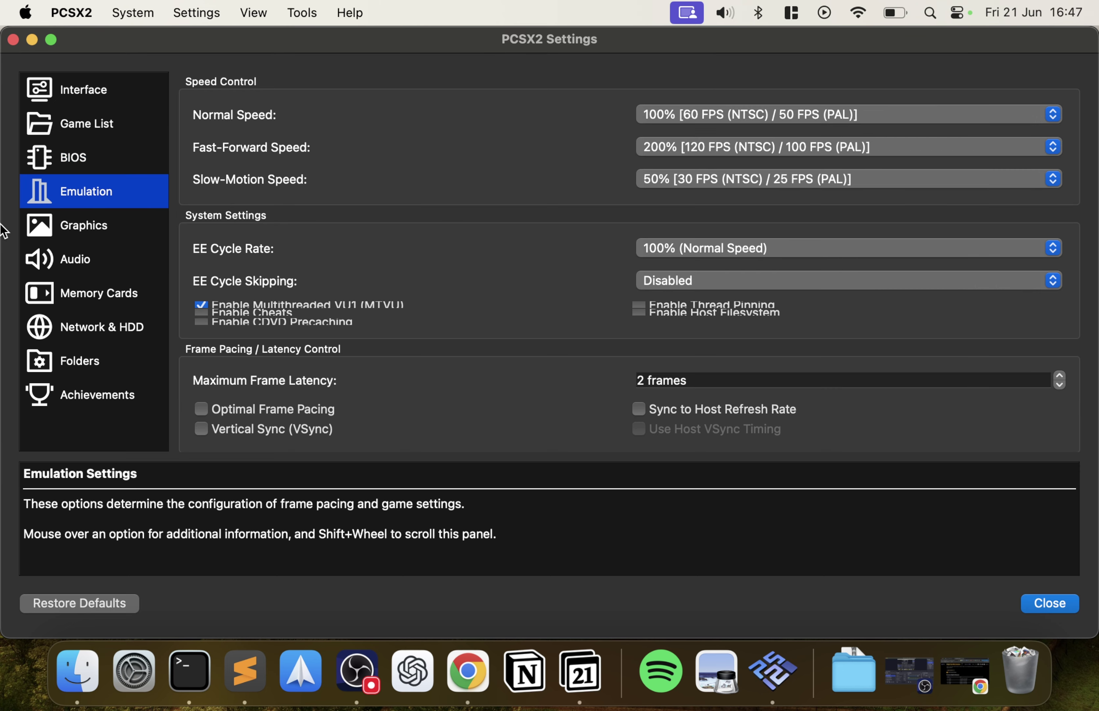
pyautogui.moveTo(2, 227); pyautogui.dragTo(226, 240)
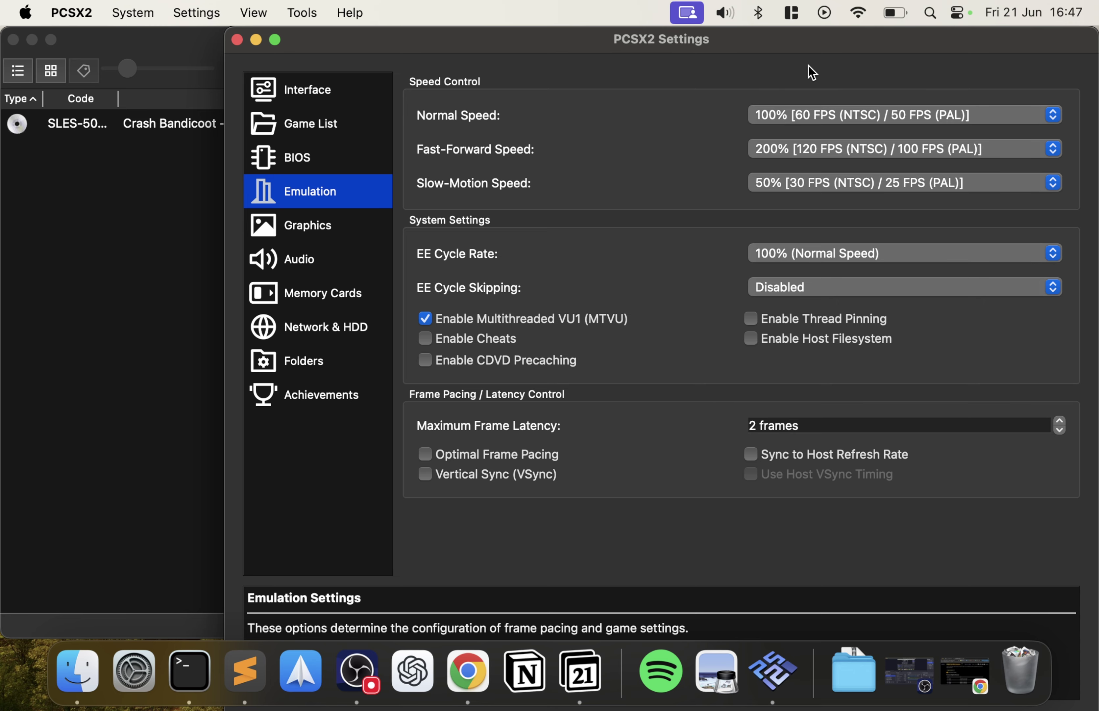
pyautogui.moveTo(798, 49); pyautogui.dragTo(663, 53)
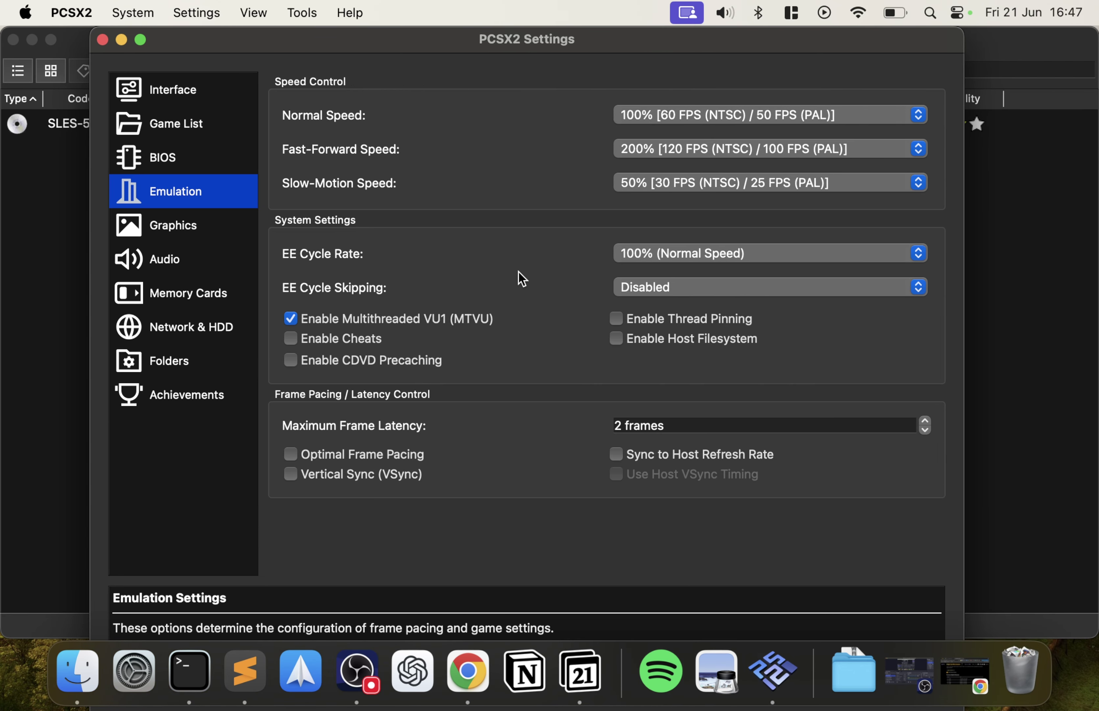
pyautogui.click(159, 233)
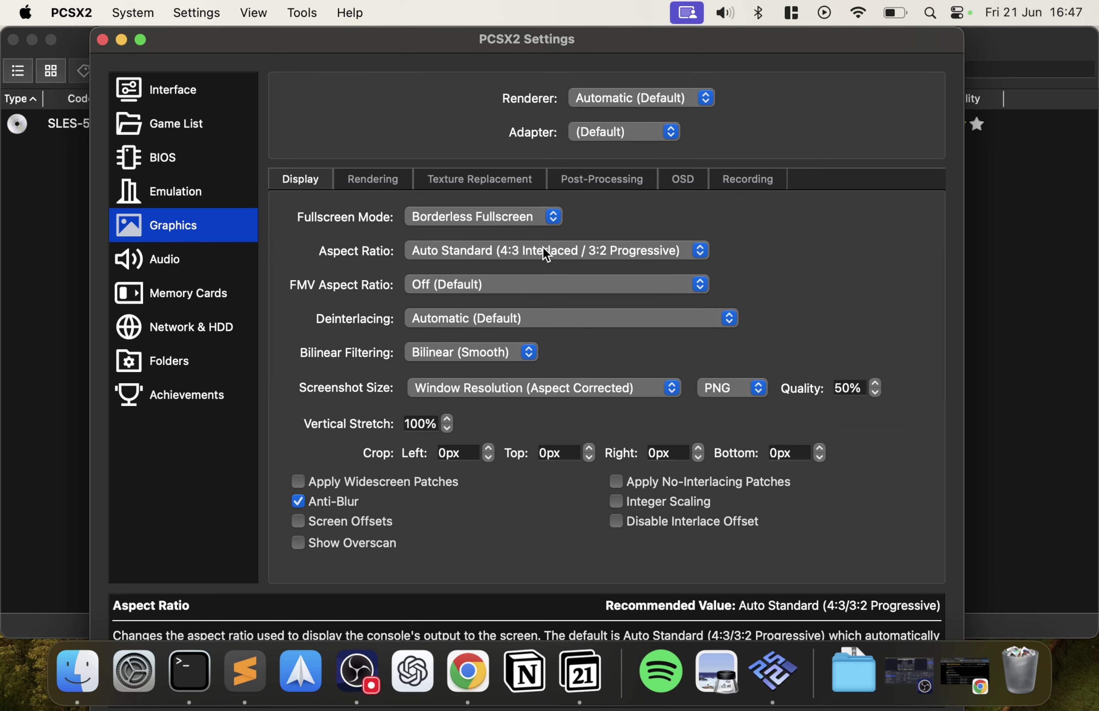
# Set both the Aspect Ratio and the FMV Aspect Ratio to Widescreen (16:9) in the graphics display settings.
pyautogui.click(608, 255)
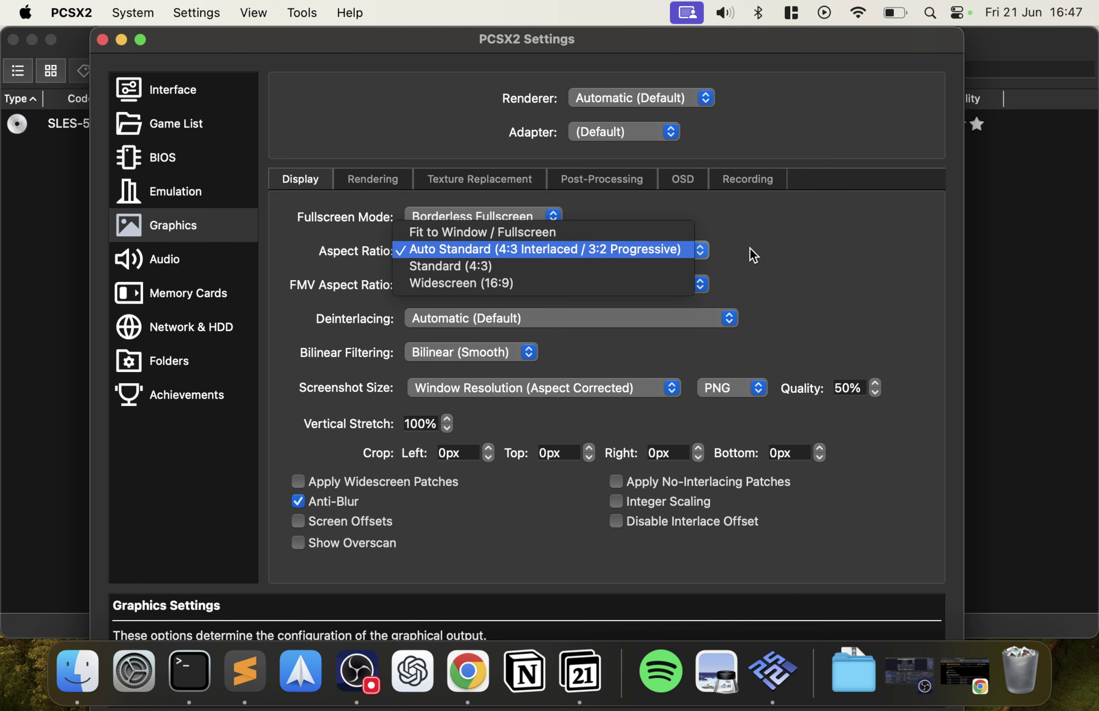
pyautogui.click(526, 285)
pyautogui.click(527, 287)
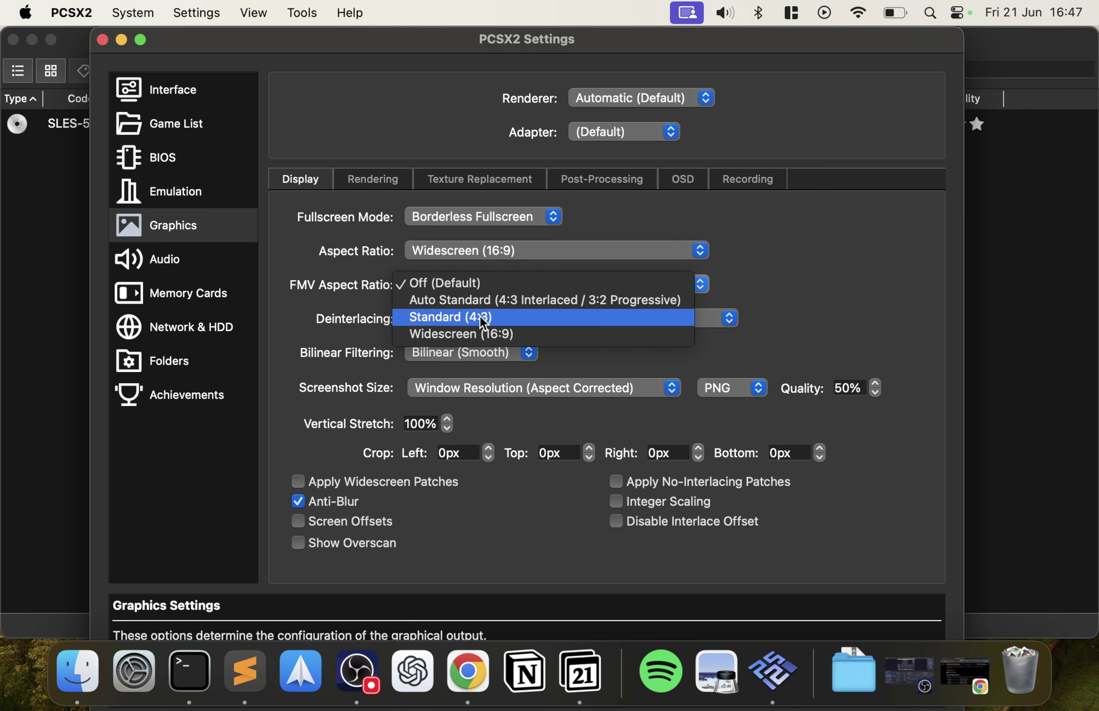
pyautogui.click(499, 337)
# Set both the FMV Aspect Ratio and the Aspect Ratio to Auto Standard (4:3 Interlaced / 3:2 Progressive).
pyautogui.click(499, 286)
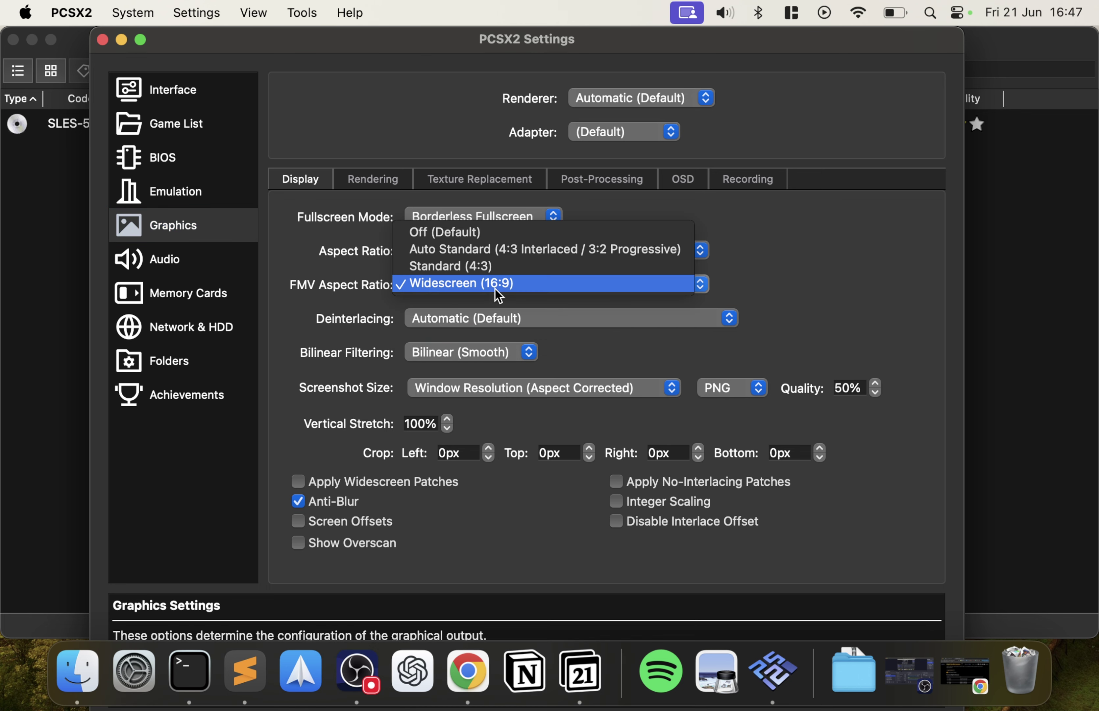
pyautogui.click(453, 244)
pyautogui.click(454, 245)
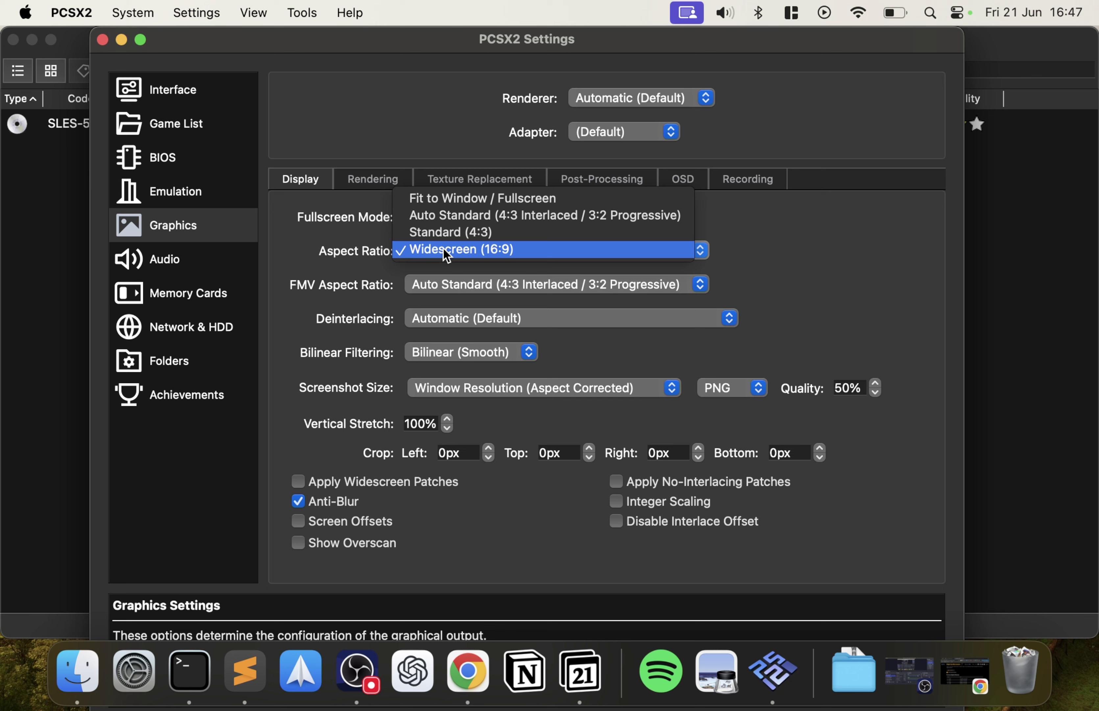
pyautogui.click(464, 216)
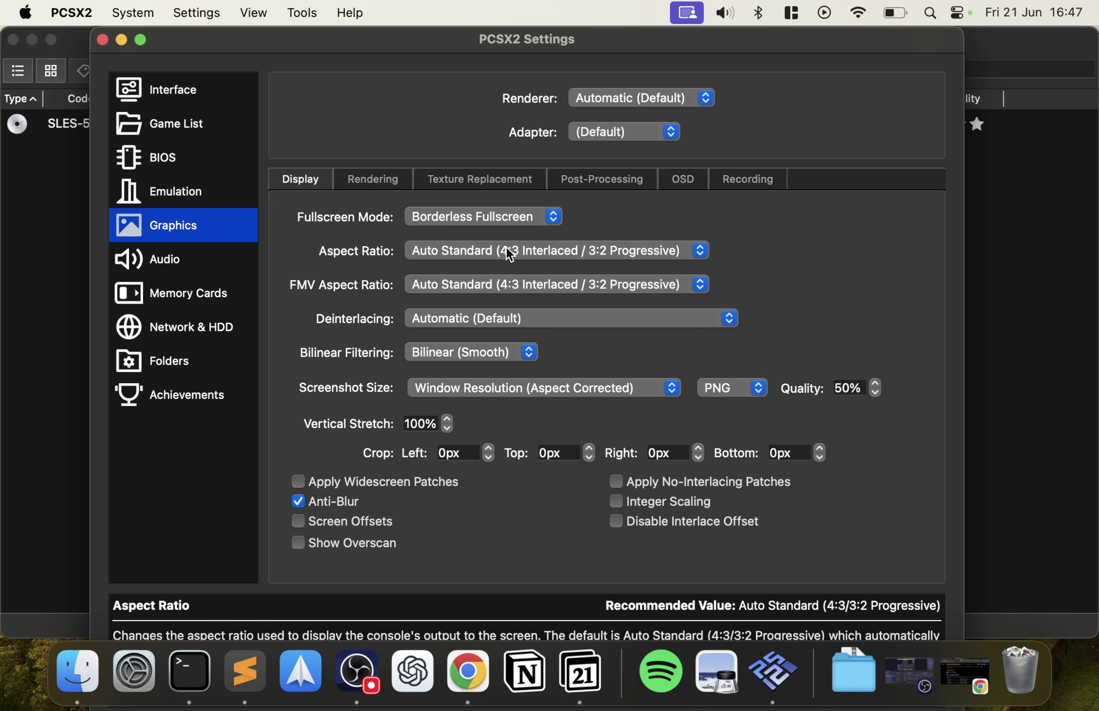
# Look through the available choices for the main Aspect Ratio setting.
pyautogui.click(544, 251)
pyautogui.click(845, 274)
pyautogui.click(705, 250)
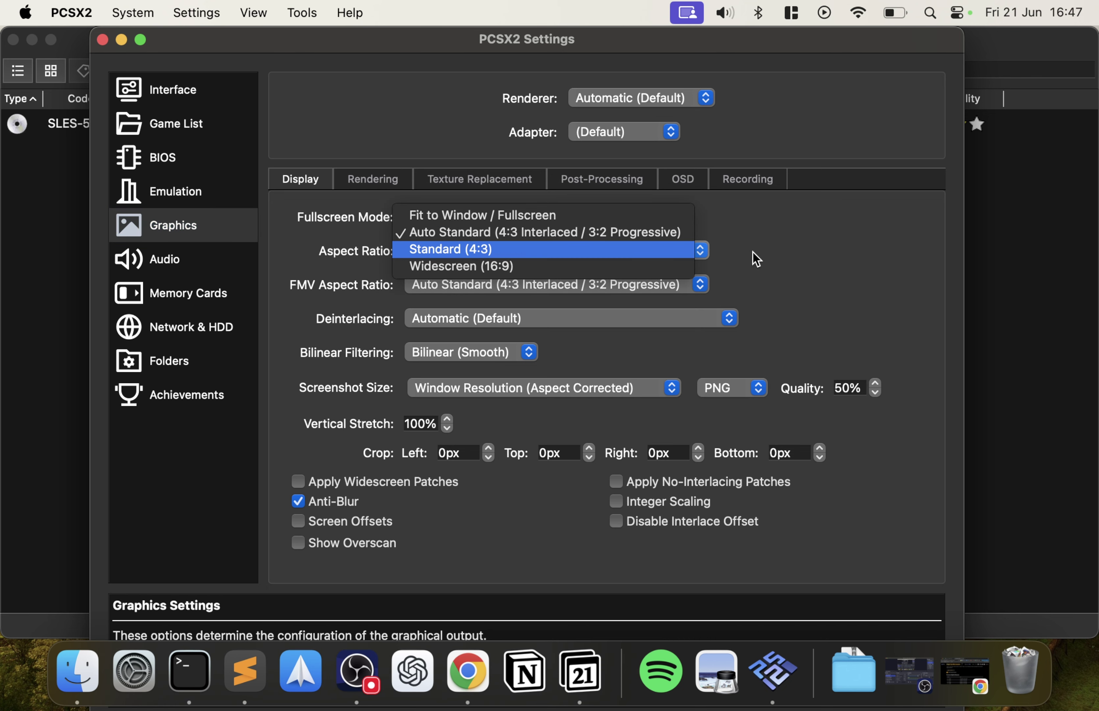
pyautogui.click(781, 254)
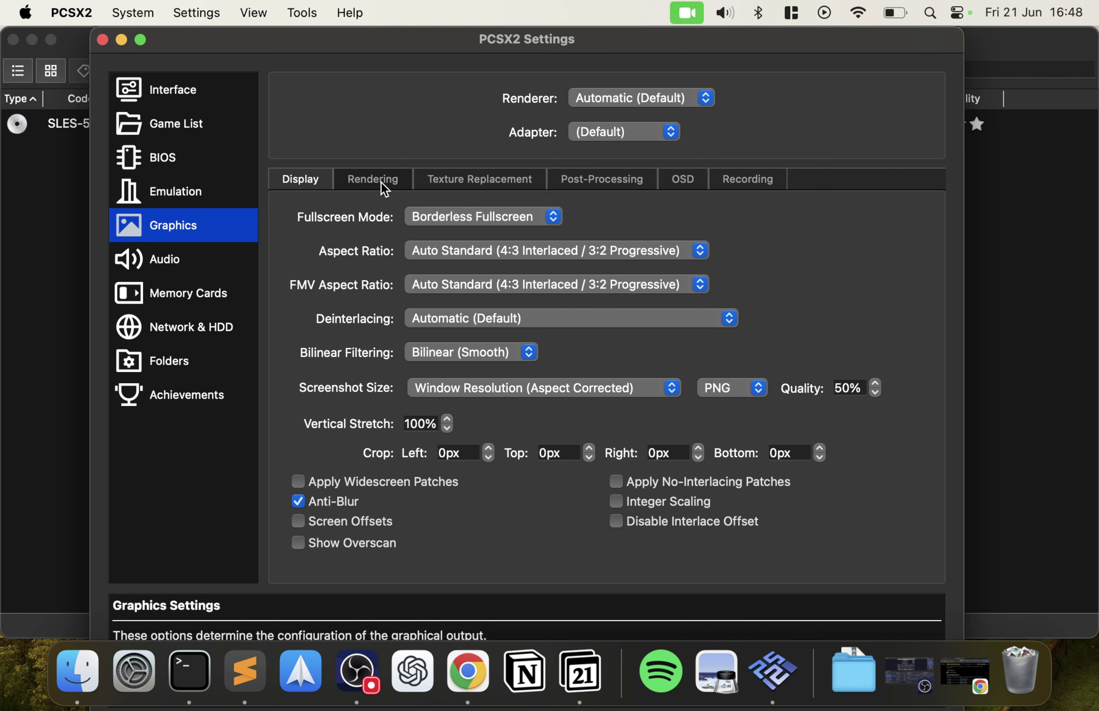
# Look over the internal resolution choices in the graphics rendering settings and set Anisotropic Filtering to 16x.
pyautogui.click(374, 188)
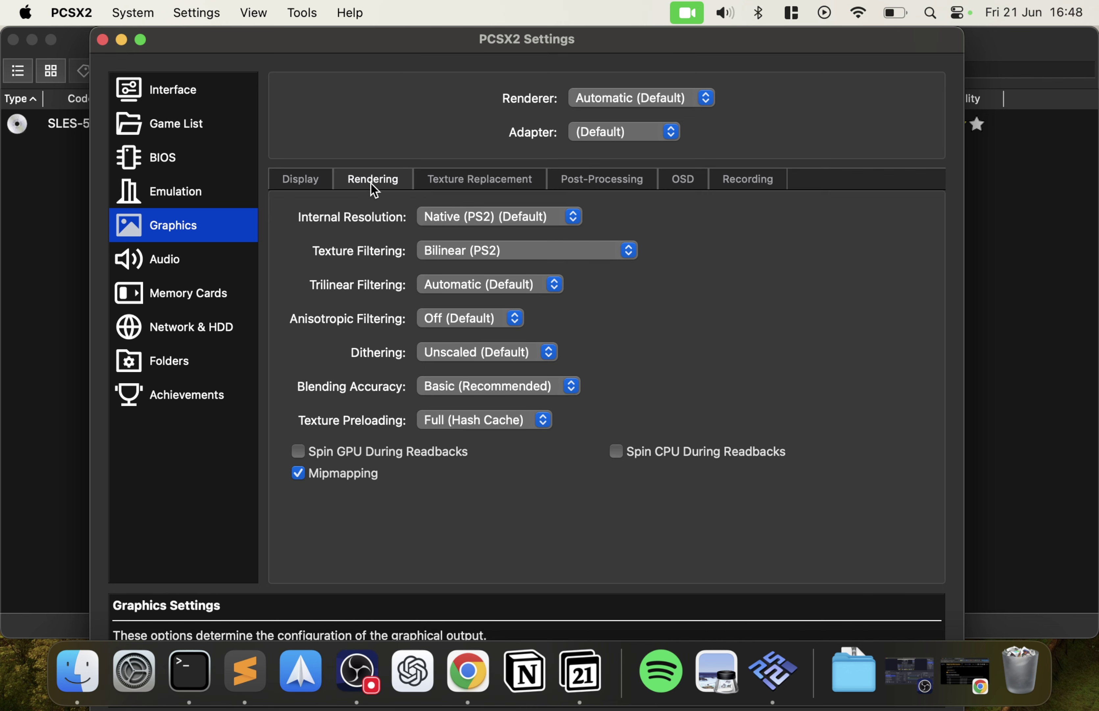
pyautogui.click(474, 219)
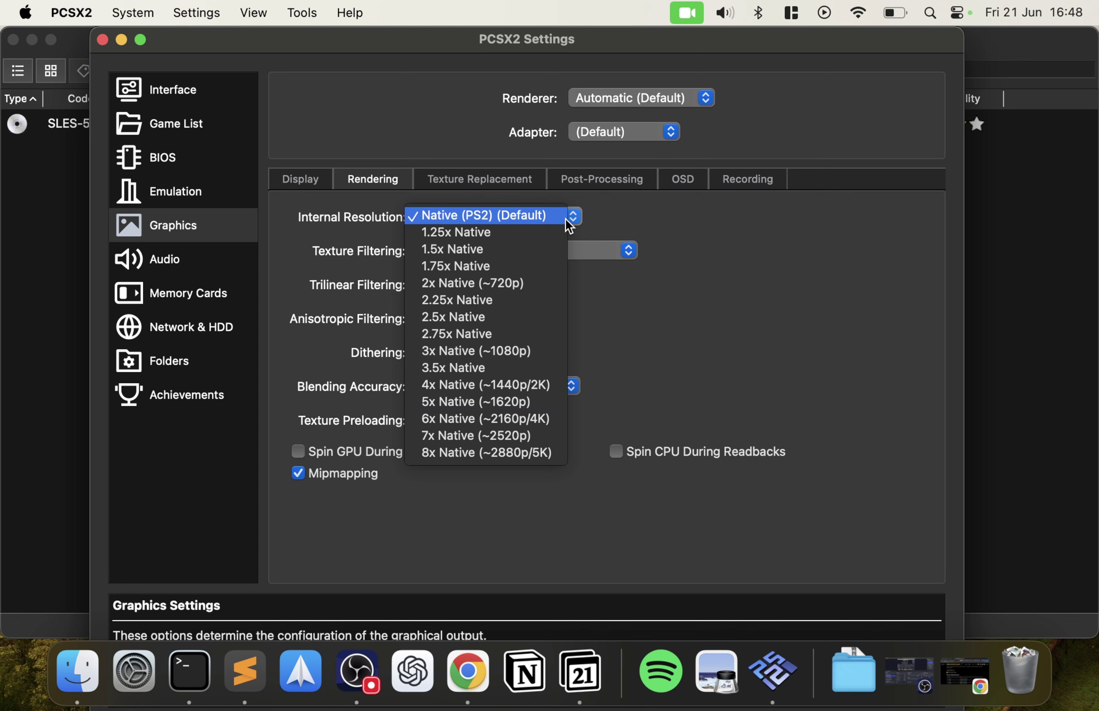
pyautogui.click(675, 280)
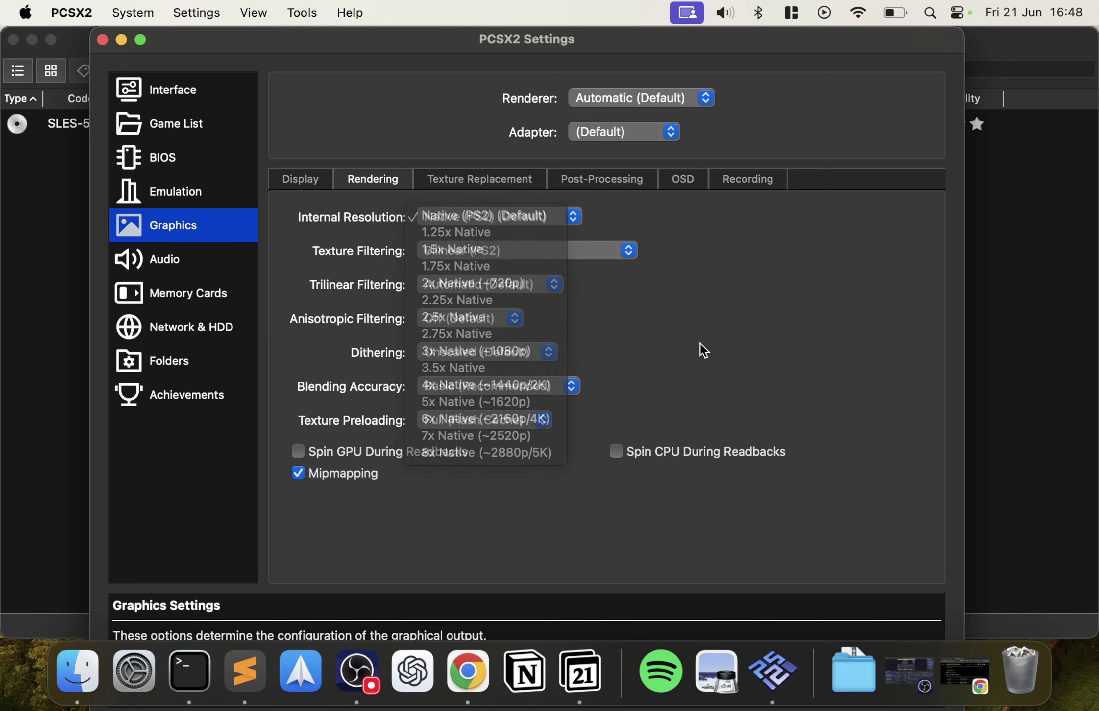
pyautogui.click(522, 216)
pyautogui.click(785, 323)
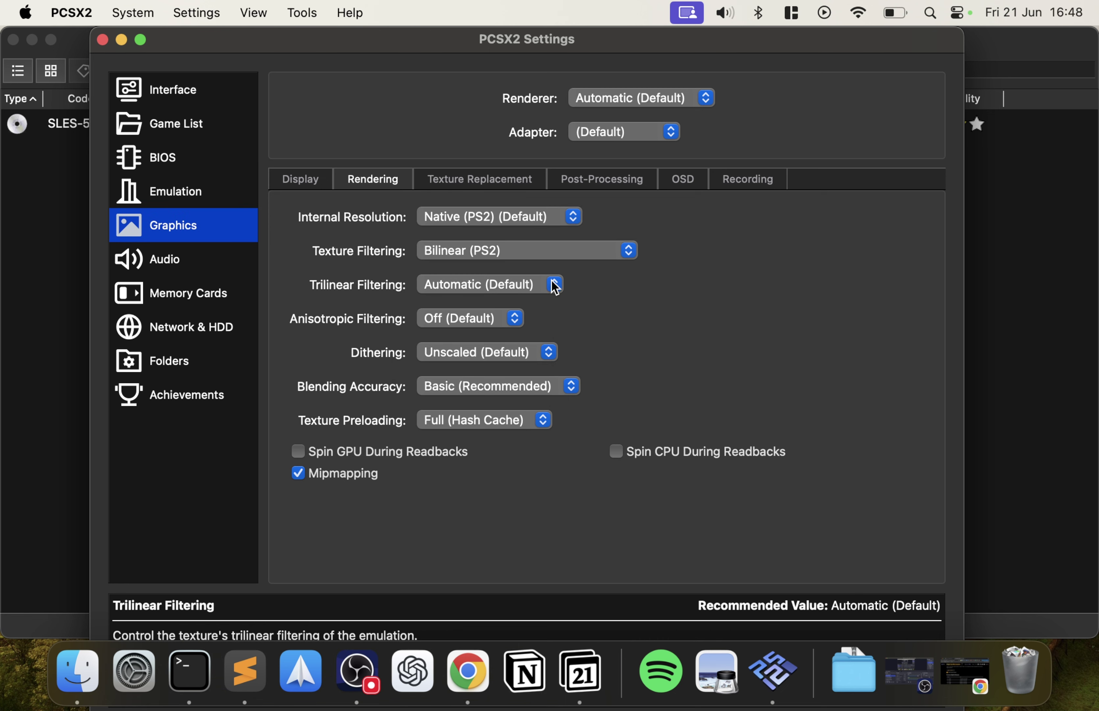
pyautogui.click(499, 318)
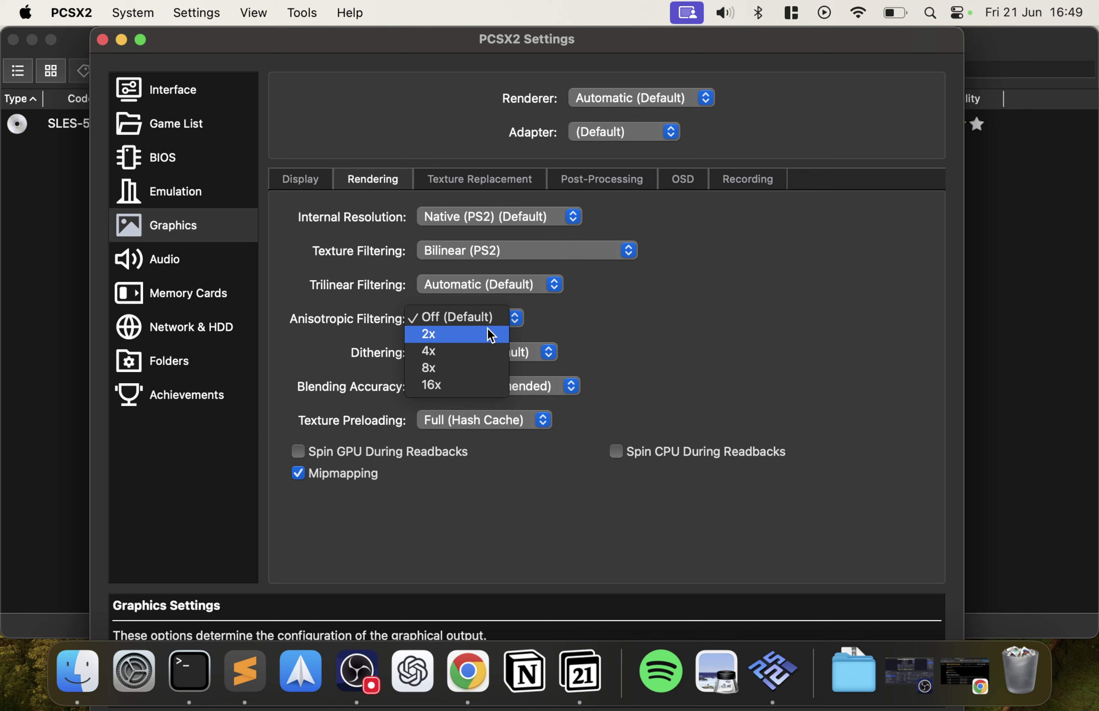
pyautogui.click(473, 385)
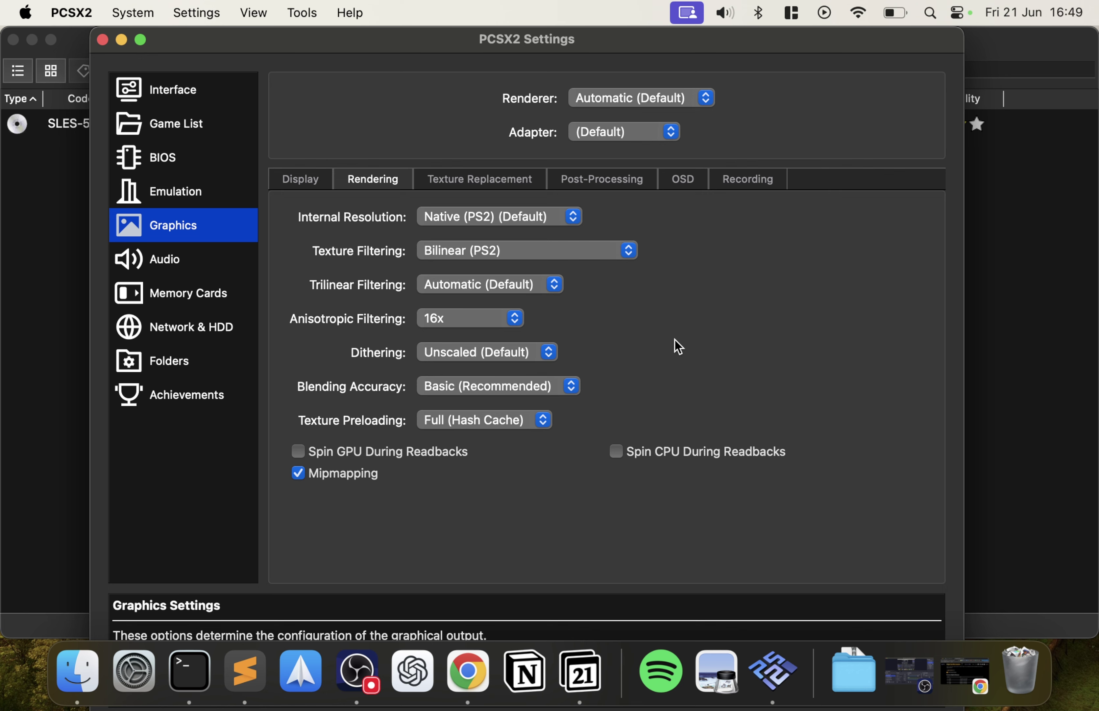
# Review the Texture Replacement, Post-Processing, OSD and Recording graphics settings, including the Contrast Adaptive Sharpening and TV Shader choices.
pyautogui.click(494, 183)
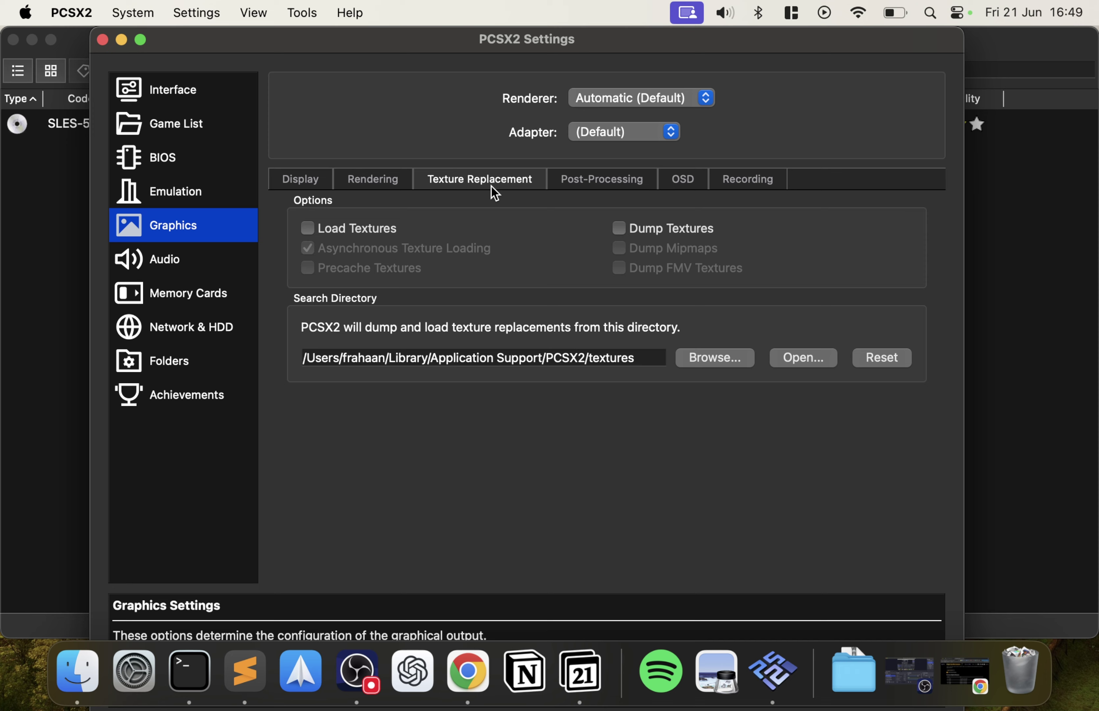
pyautogui.click(566, 186)
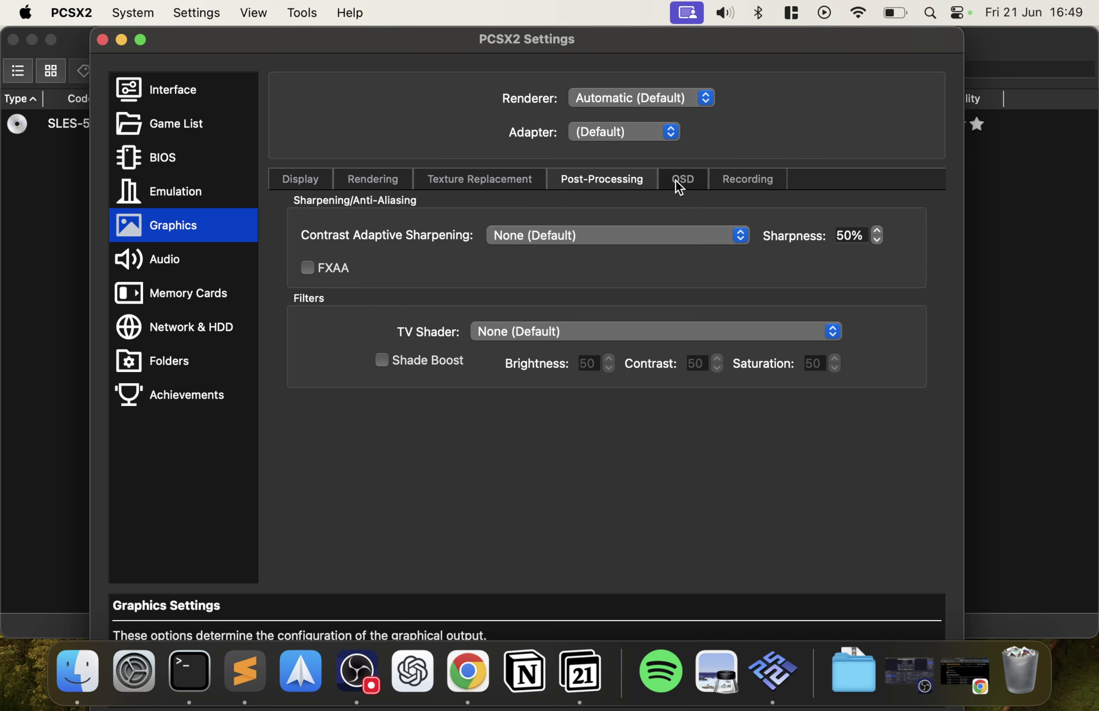
pyautogui.click(586, 235)
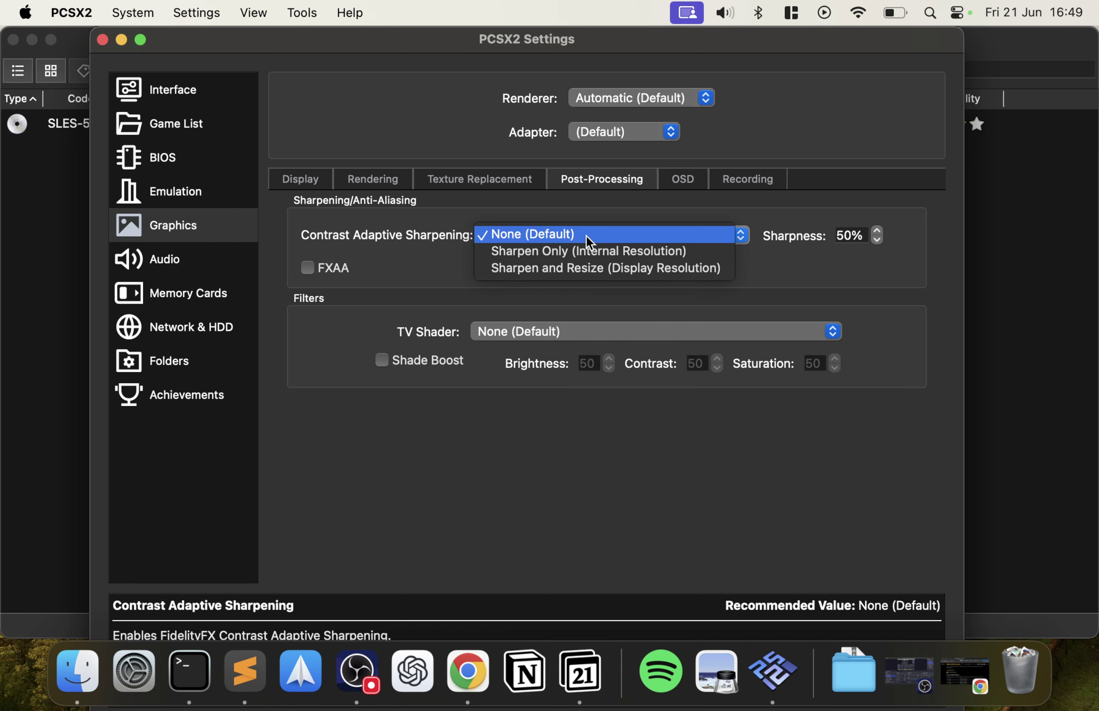
pyautogui.click(358, 314)
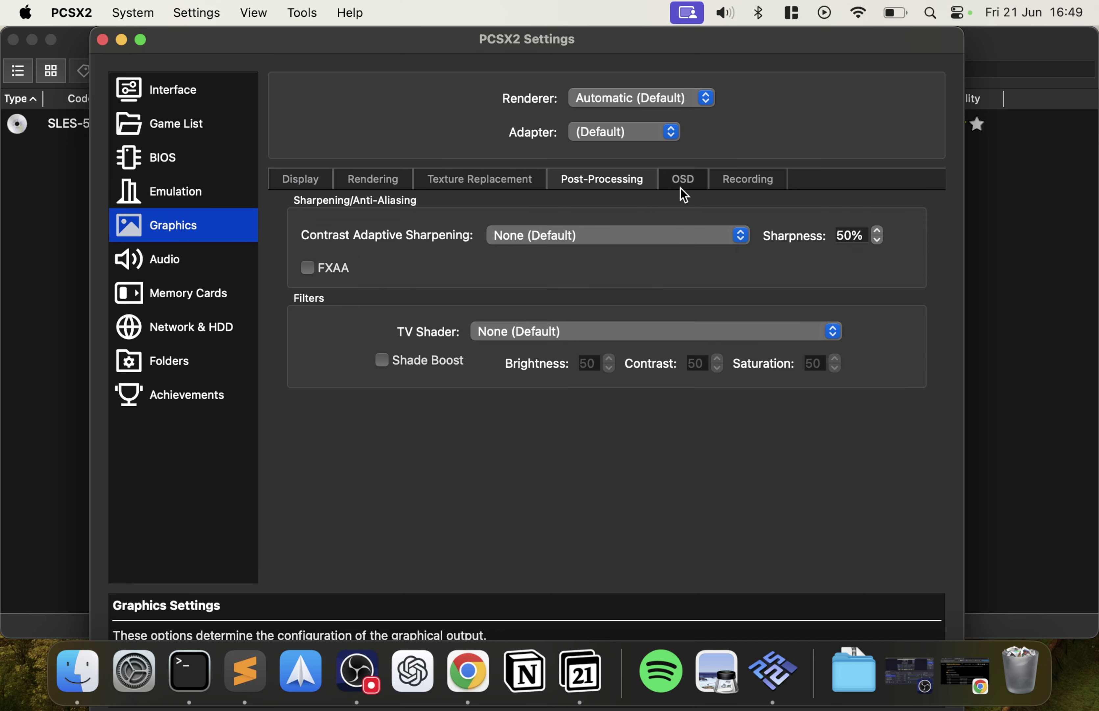
pyautogui.click(683, 196)
pyautogui.click(732, 187)
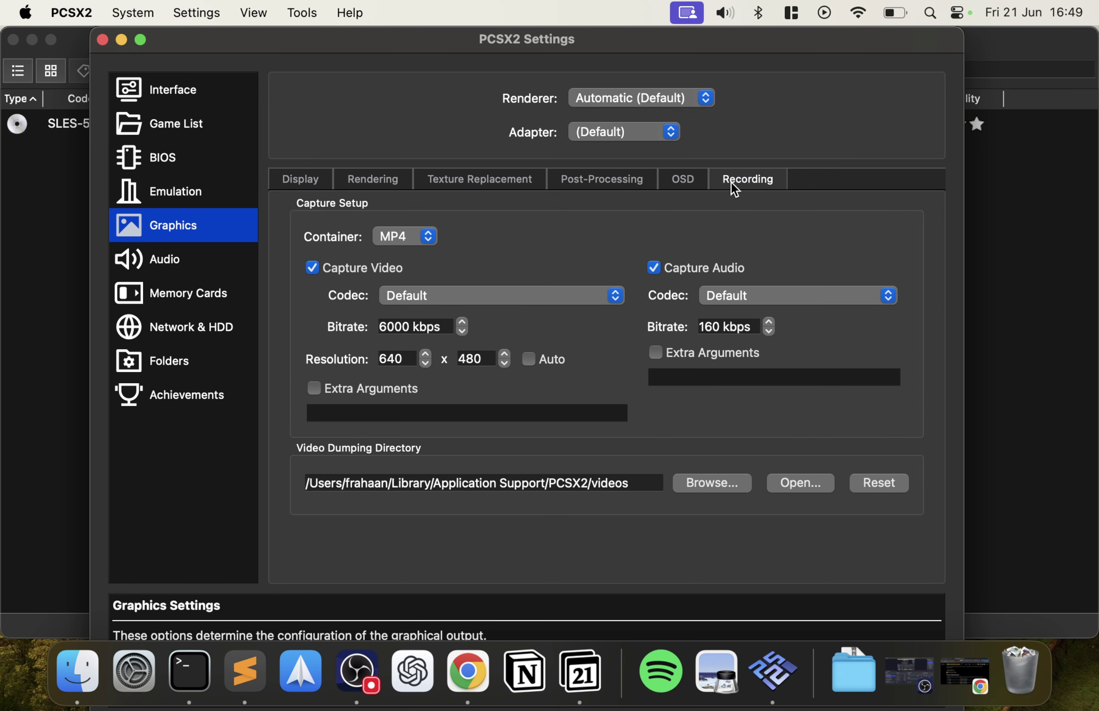
pyautogui.click(617, 184)
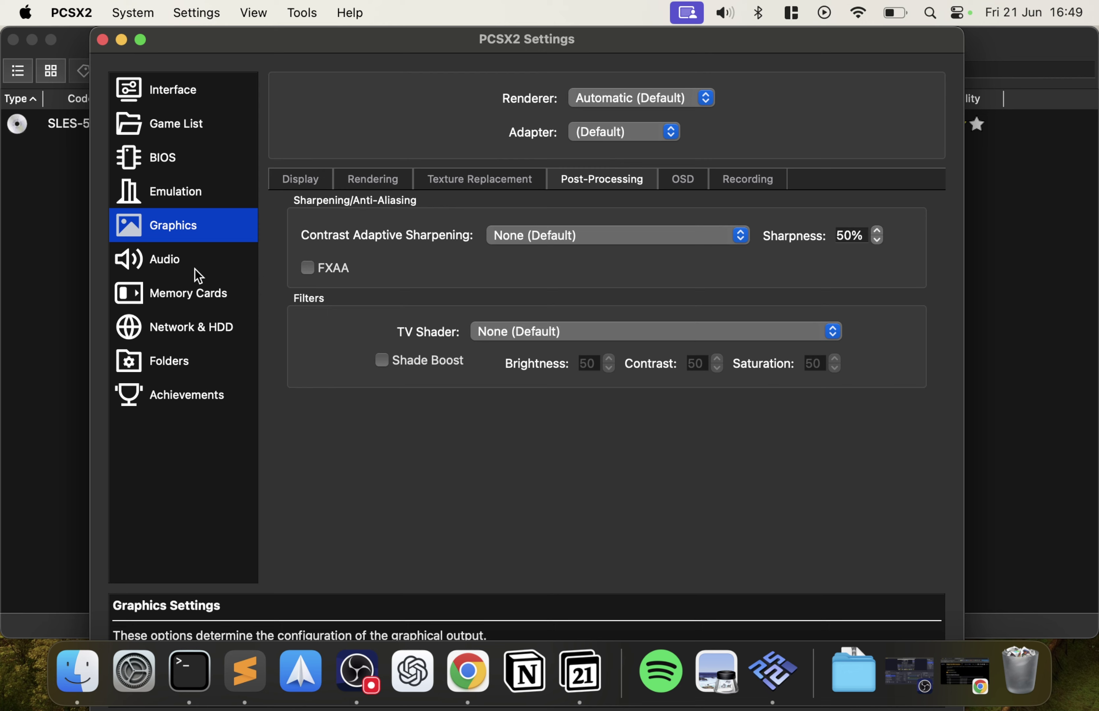
pyautogui.click(508, 331)
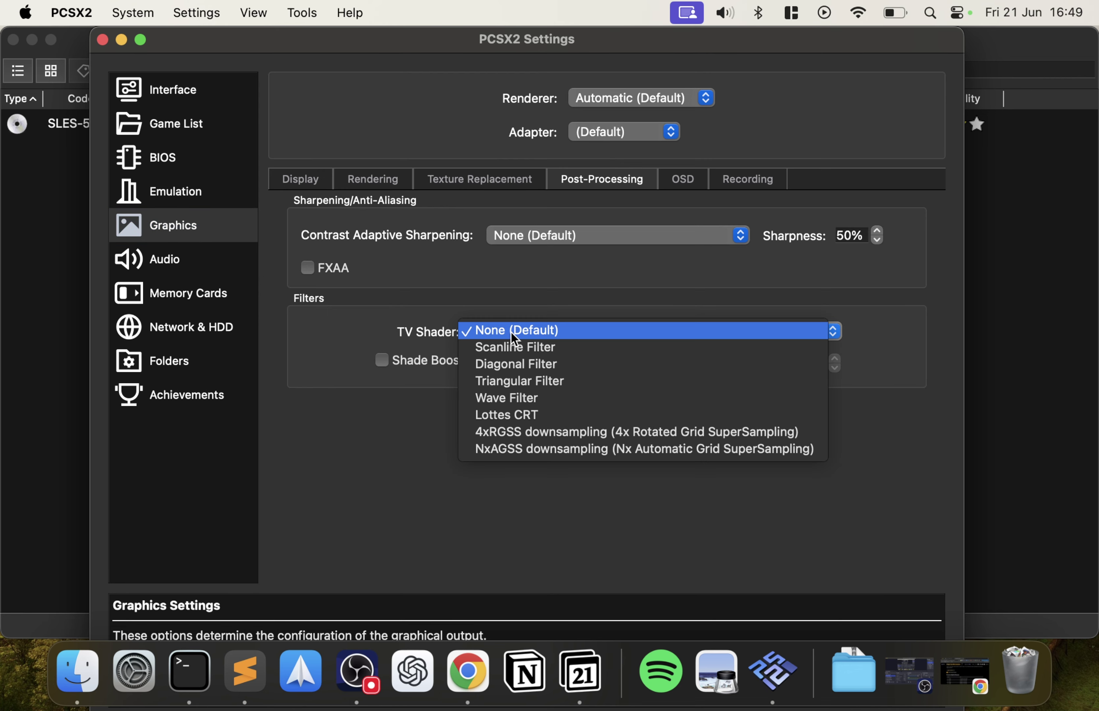
pyautogui.click(417, 436)
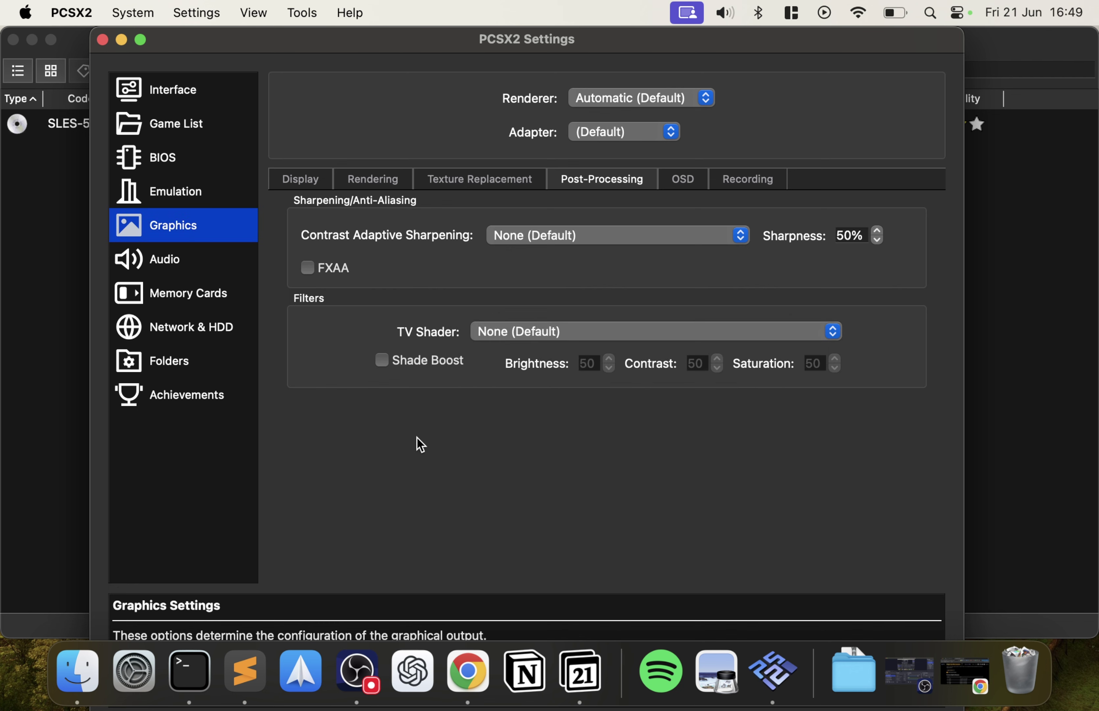
# Check the available renderer choices and set the graphics adapter to Apple M1 Pro.
pyautogui.click(583, 105)
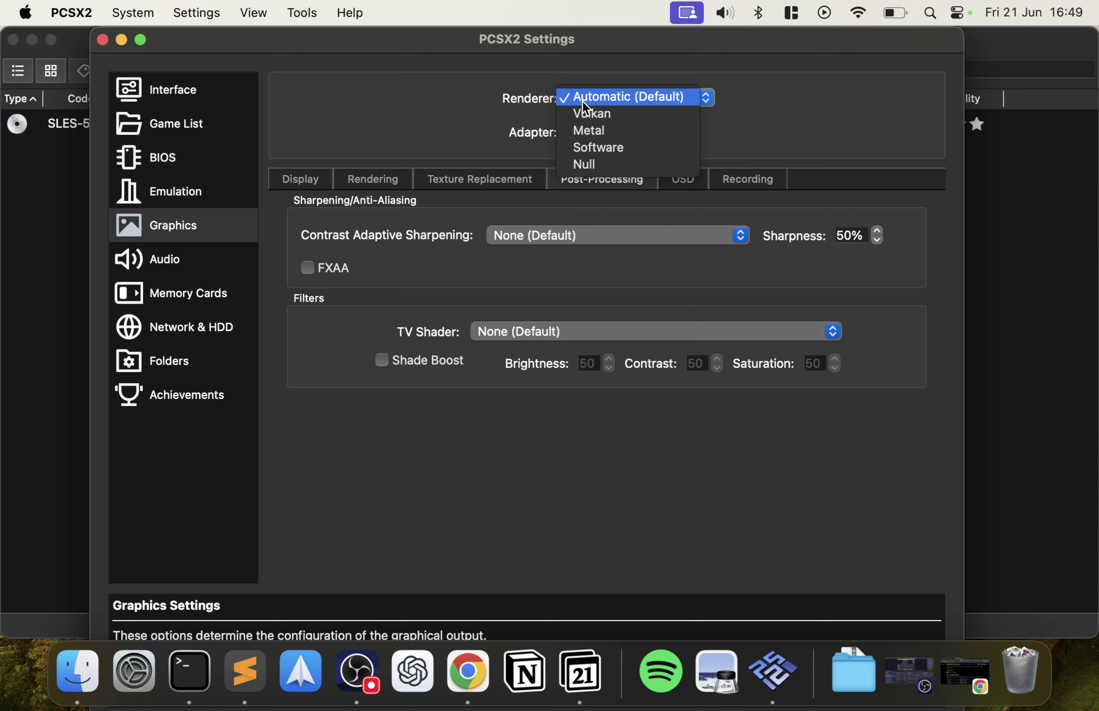
pyautogui.click(450, 103)
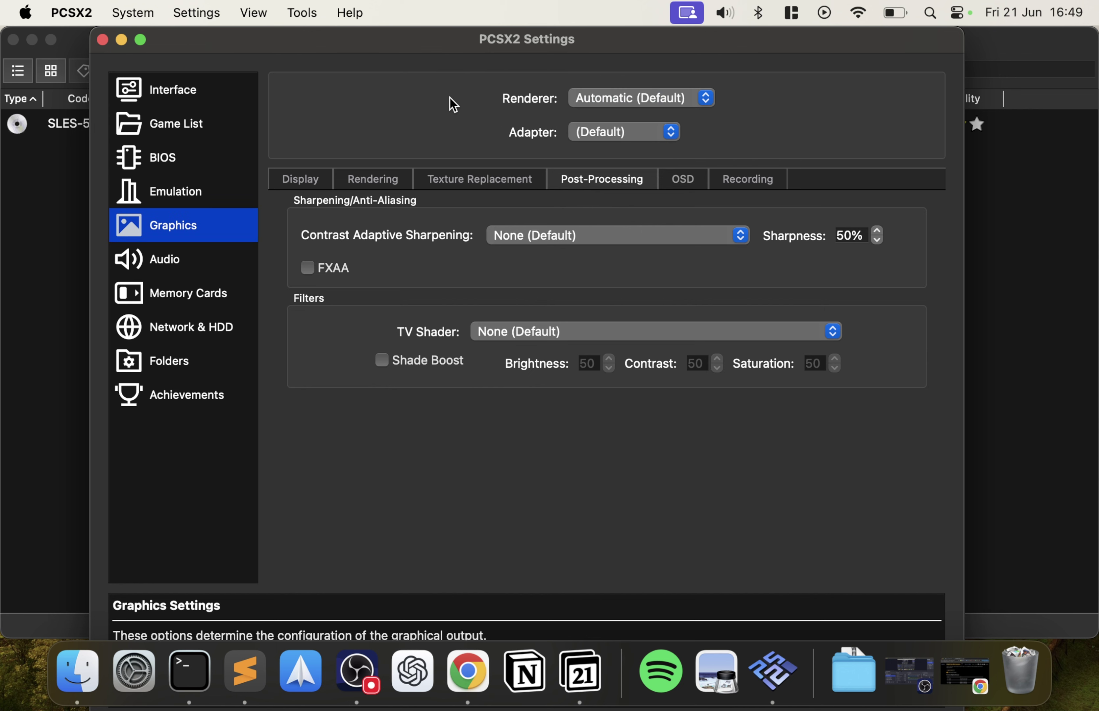
pyautogui.click(586, 132)
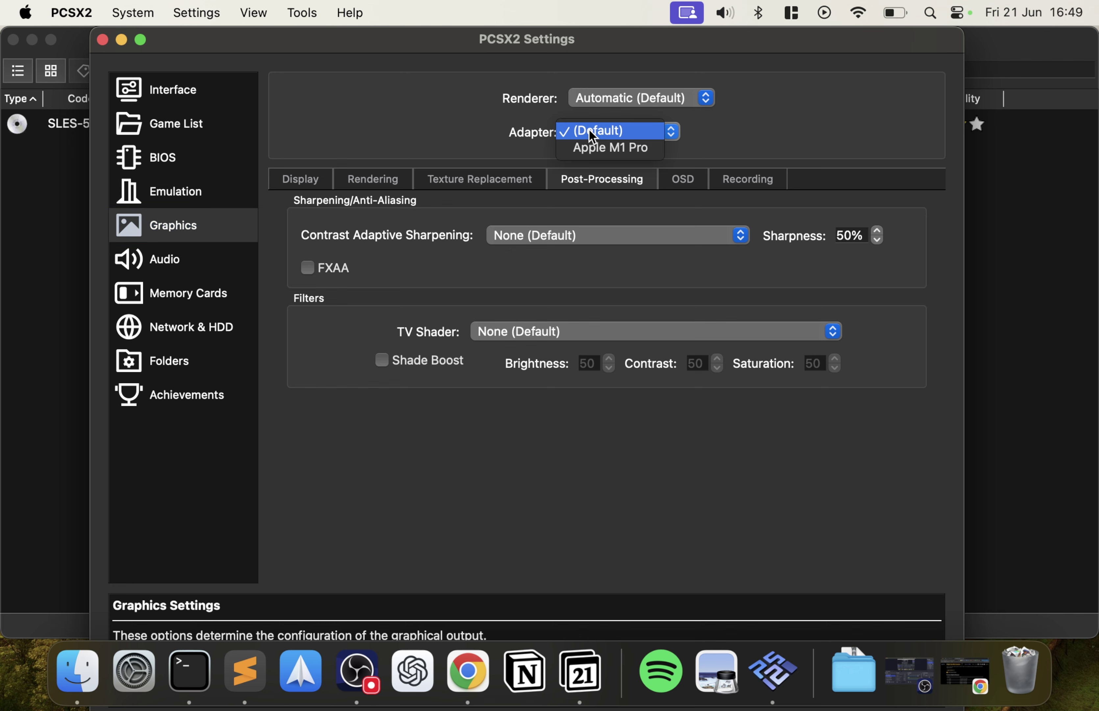
pyautogui.click(632, 149)
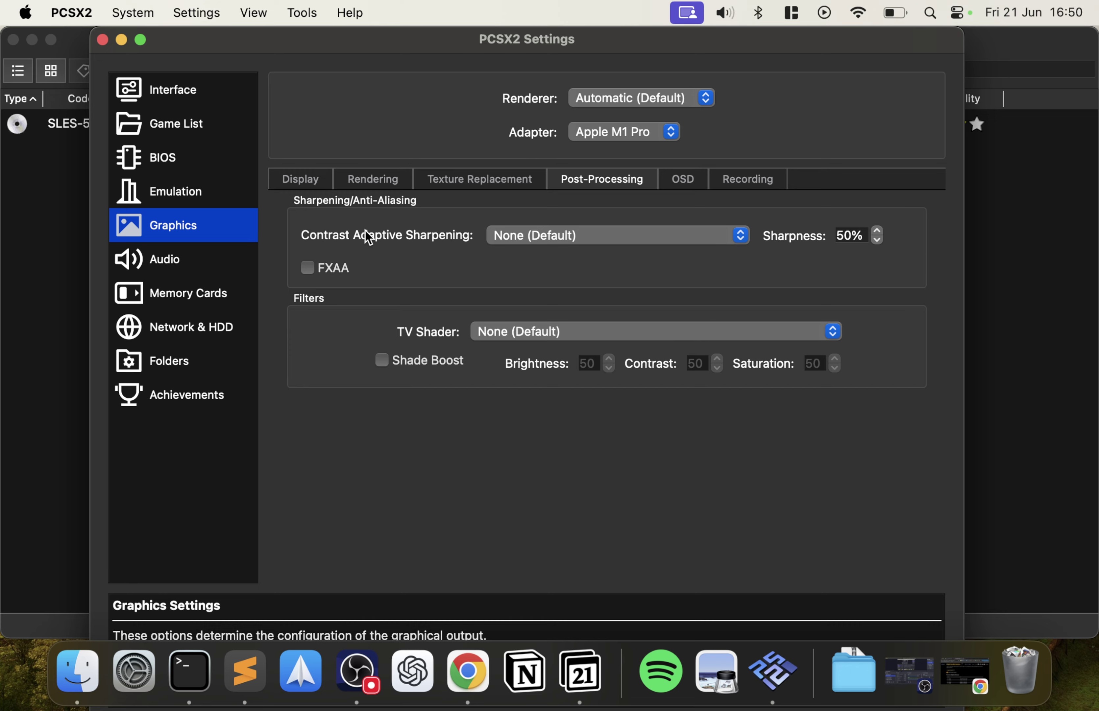
# Review the Audio settings, looking through the available choices for the backend and the driver.
pyautogui.click(205, 274)
pyautogui.click(457, 121)
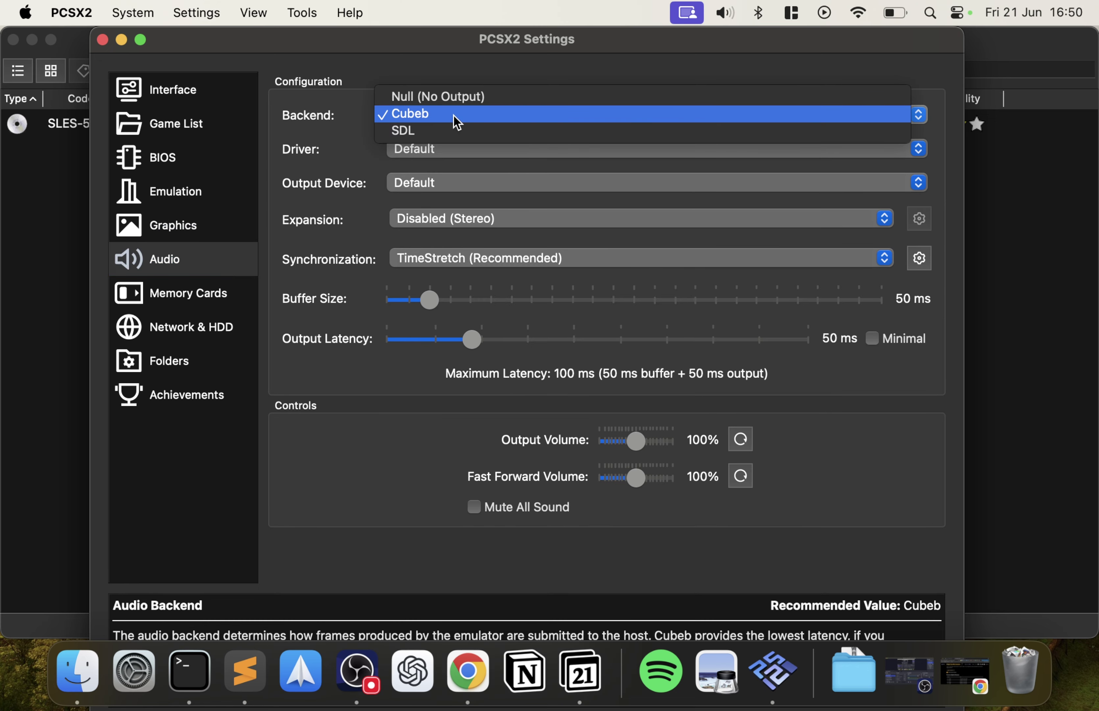
pyautogui.click(360, 136)
pyautogui.click(418, 124)
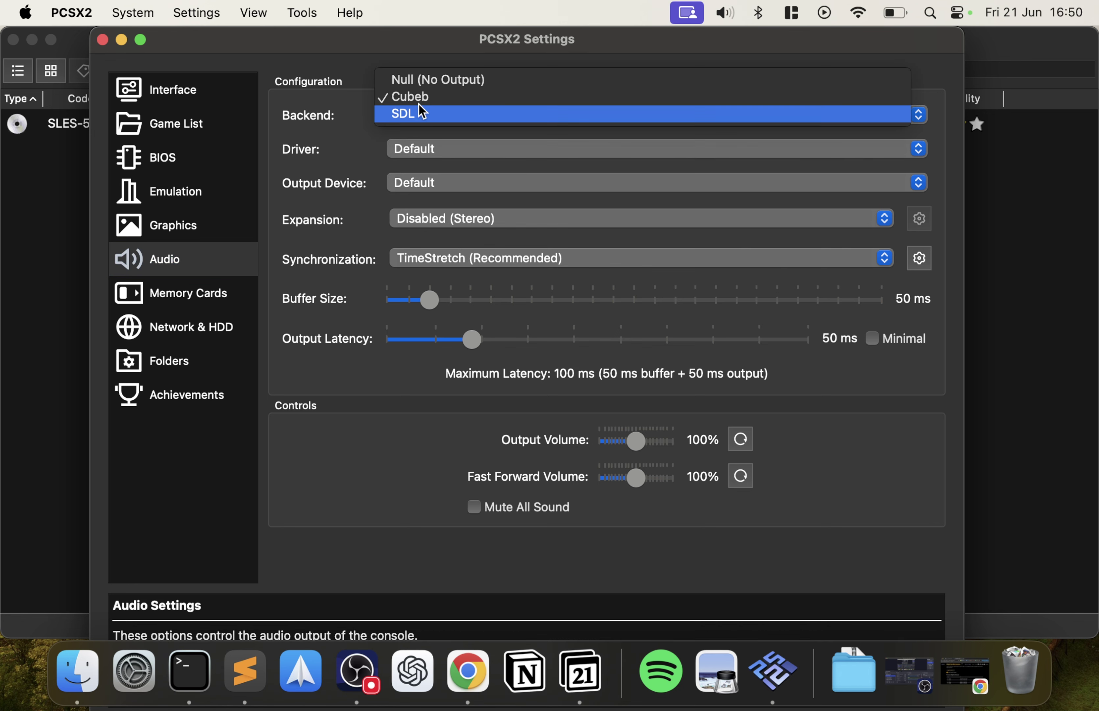
pyautogui.click(369, 119)
pyautogui.click(397, 147)
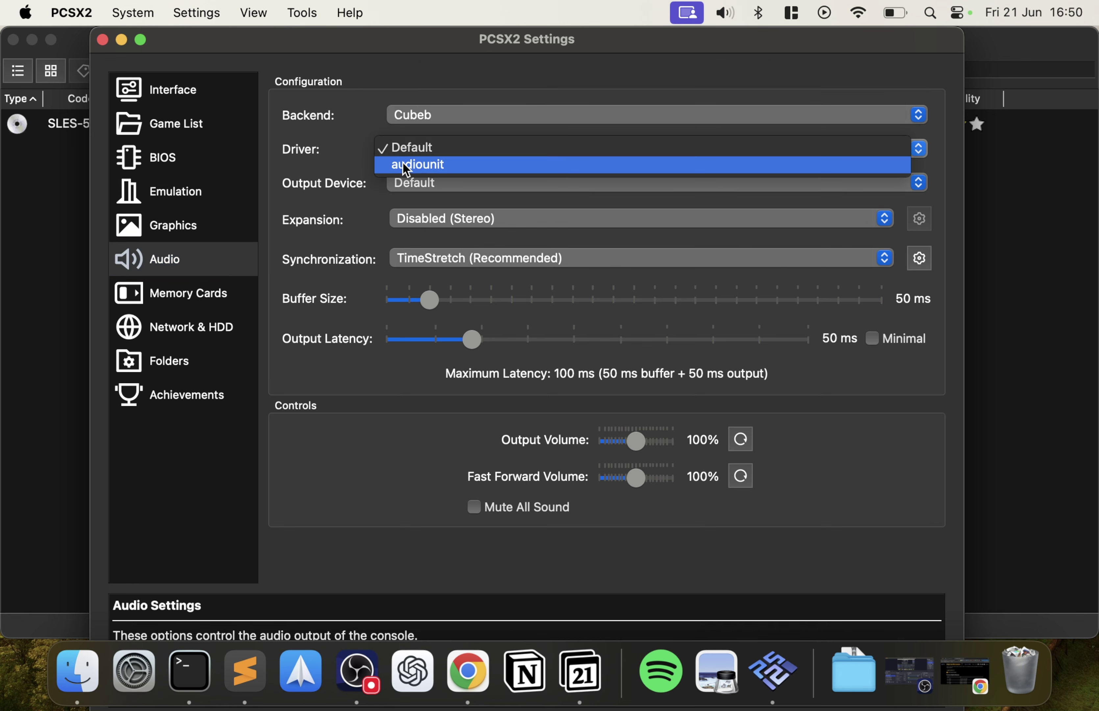
pyautogui.click(334, 200)
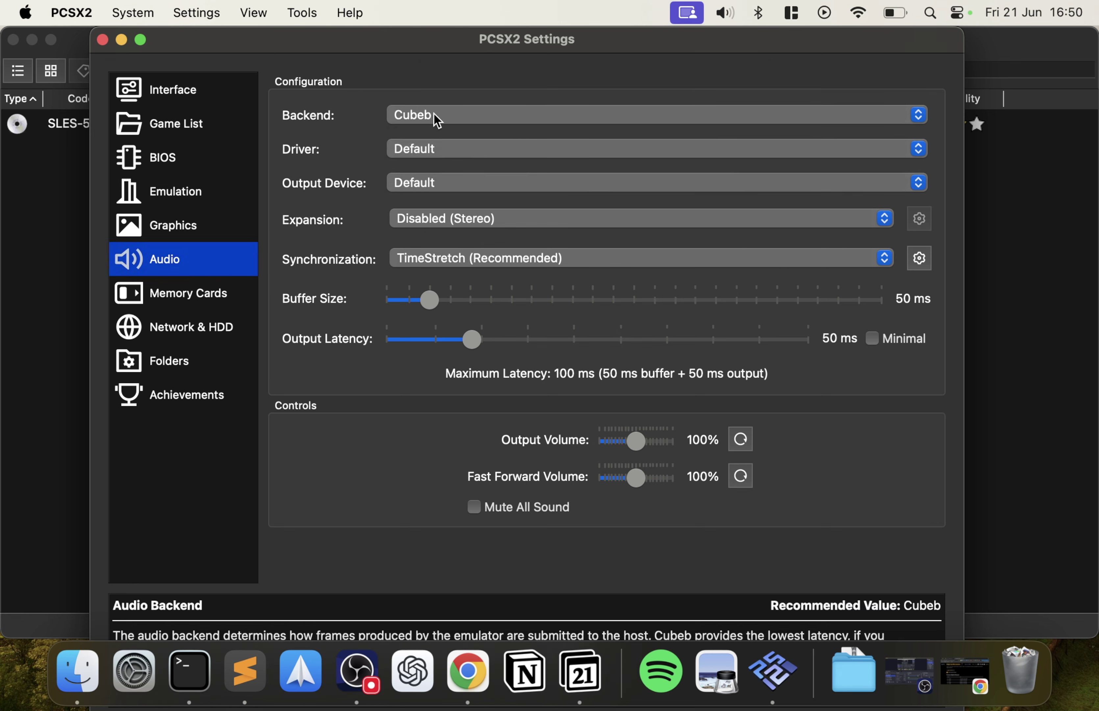
# Create an 8 MB memory card named "Memory Card 1" in the Memory Cards settings.
pyautogui.click(194, 296)
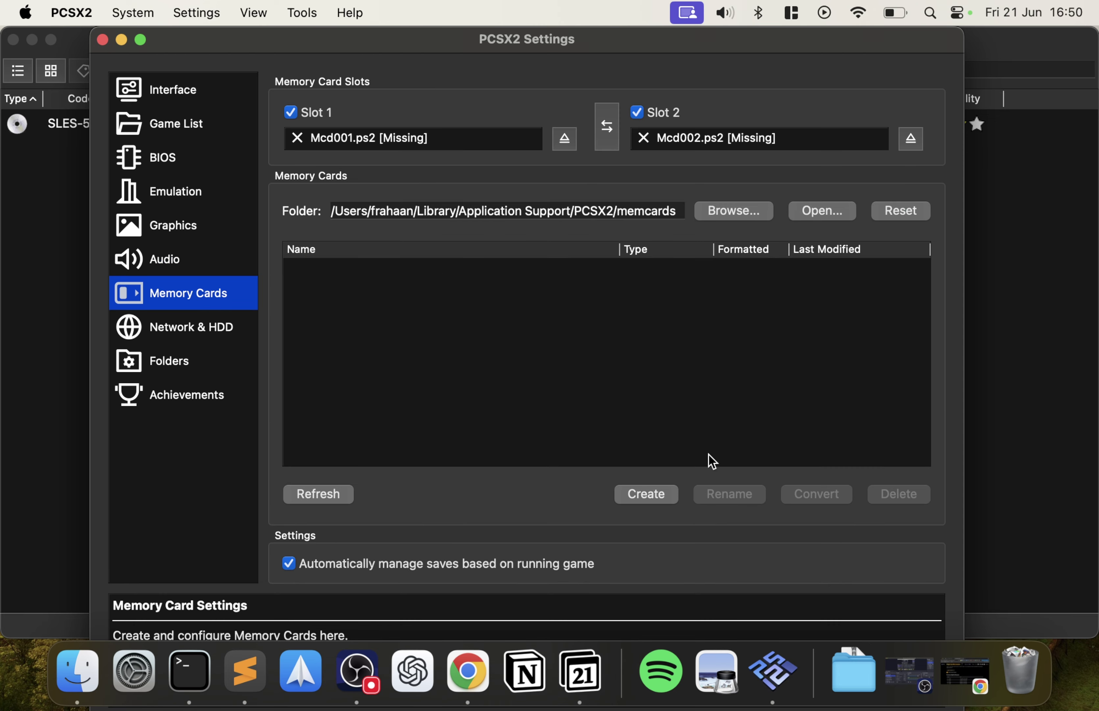
pyautogui.click(669, 498)
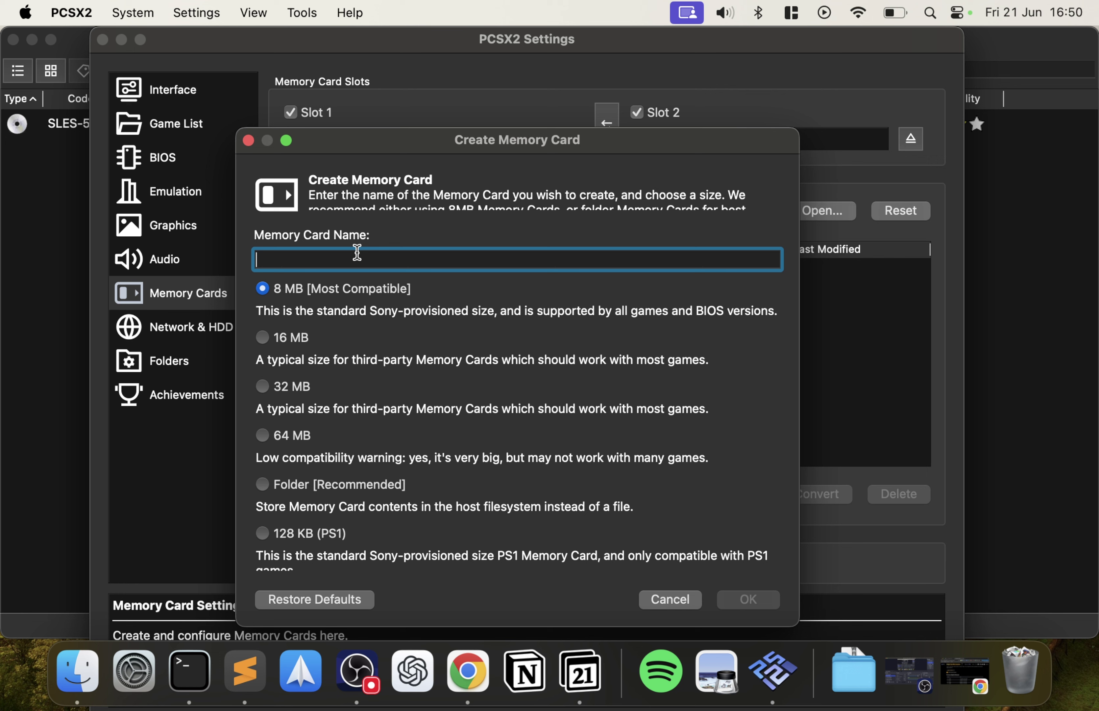
pyautogui.write('Mem')
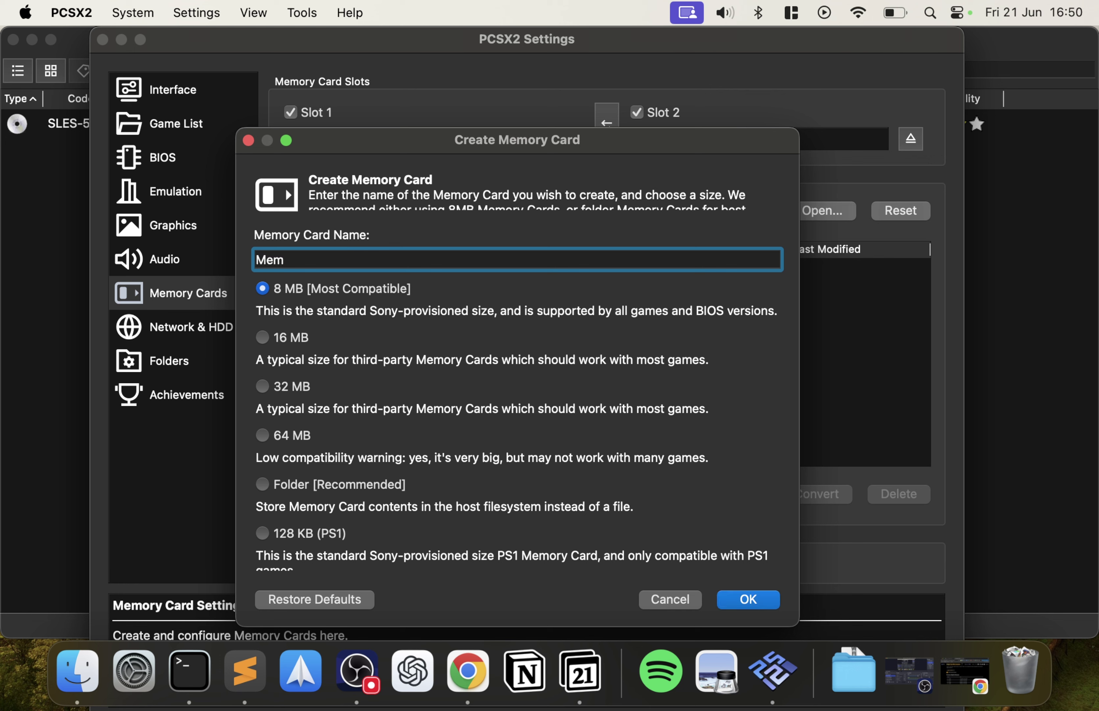
pyautogui.write('ory Card 1')
pyautogui.click(739, 601)
pyautogui.click(499, 345)
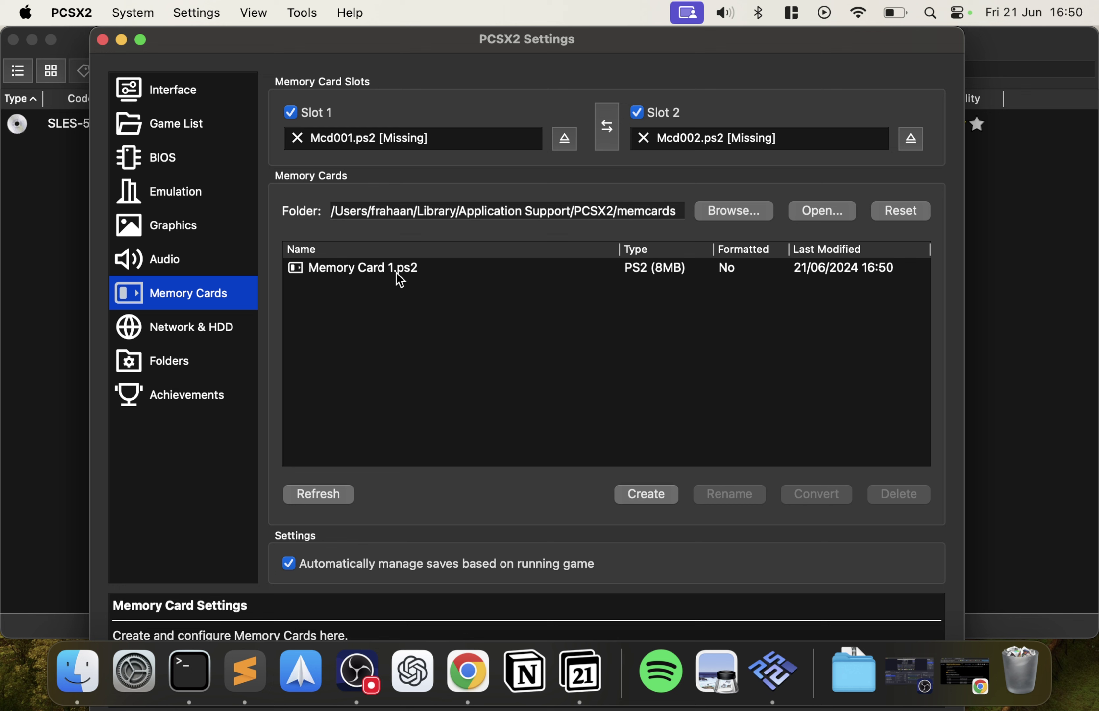
# Eject the missing card from Slot 1 and assign Memory Card 1.ps2 to that slot.
pyautogui.click(388, 268)
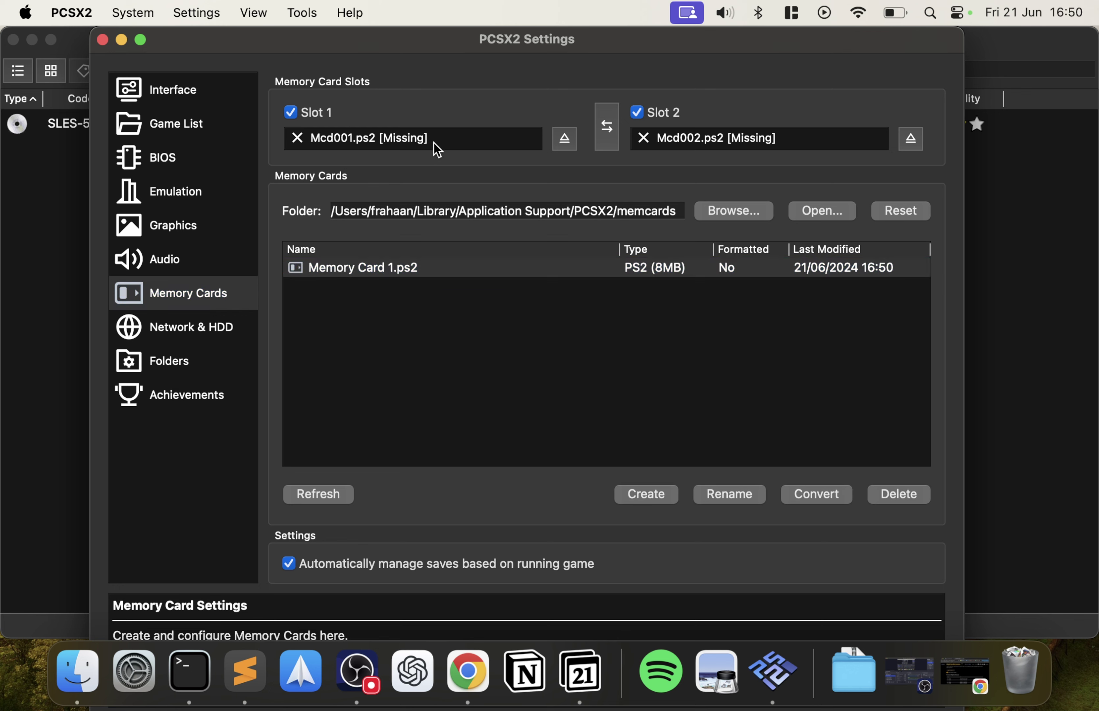
pyautogui.click(370, 147)
pyautogui.click(566, 140)
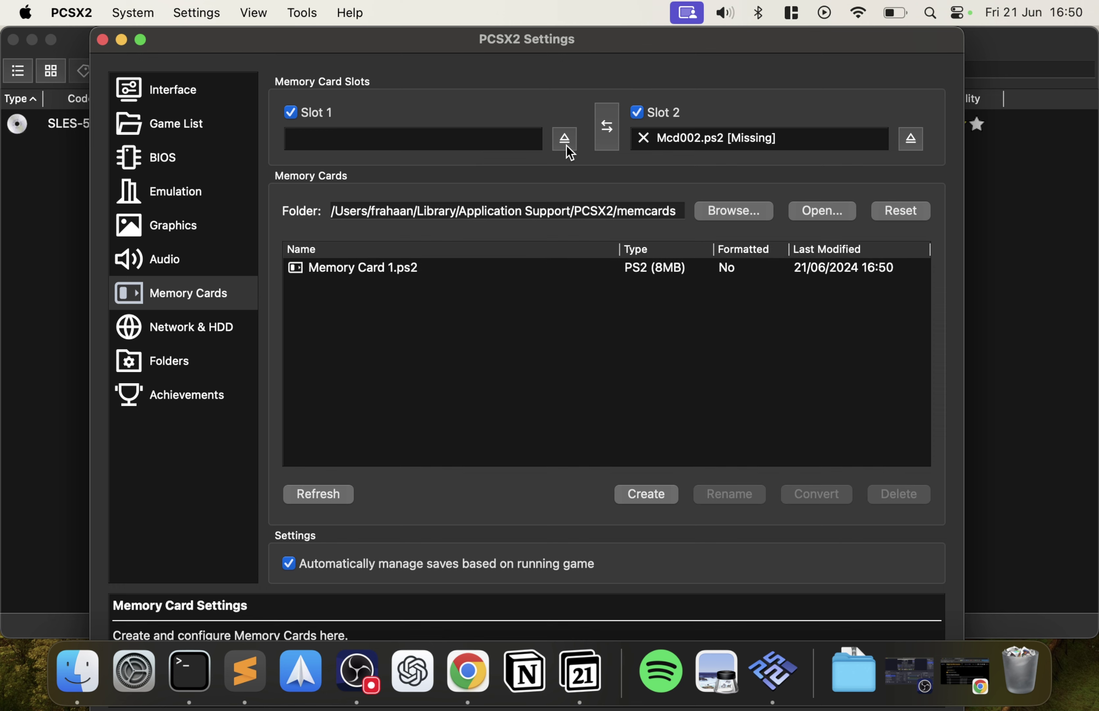
pyautogui.click(347, 272)
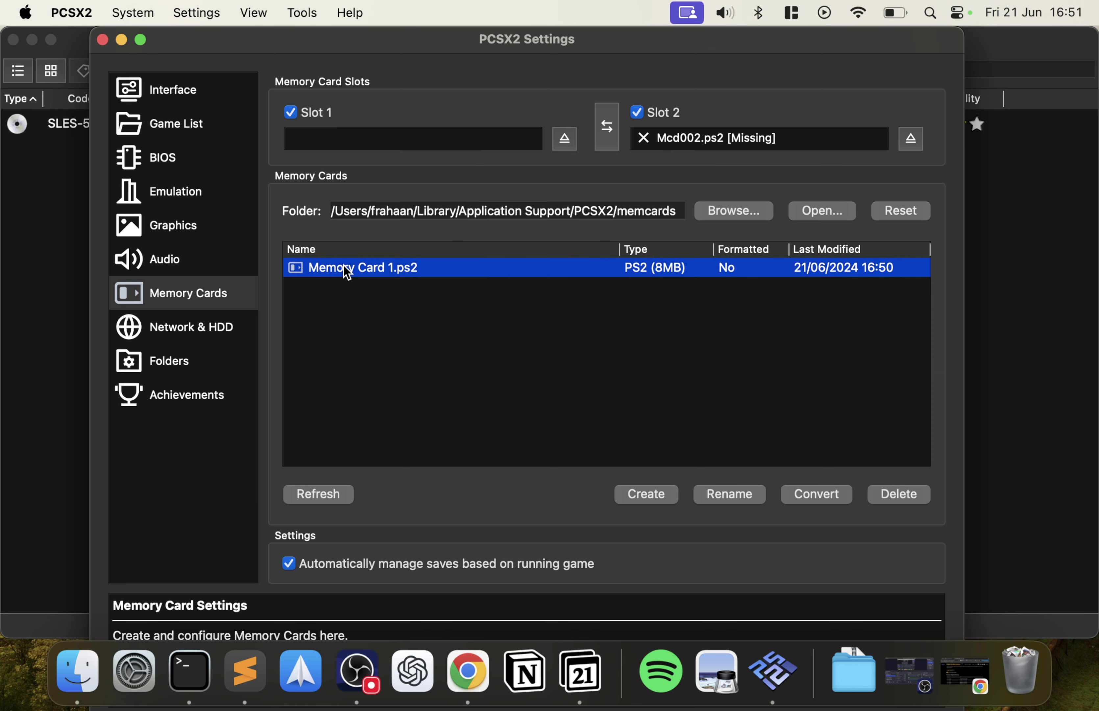
pyautogui.moveTo(348, 272); pyautogui.dragTo(332, 139)
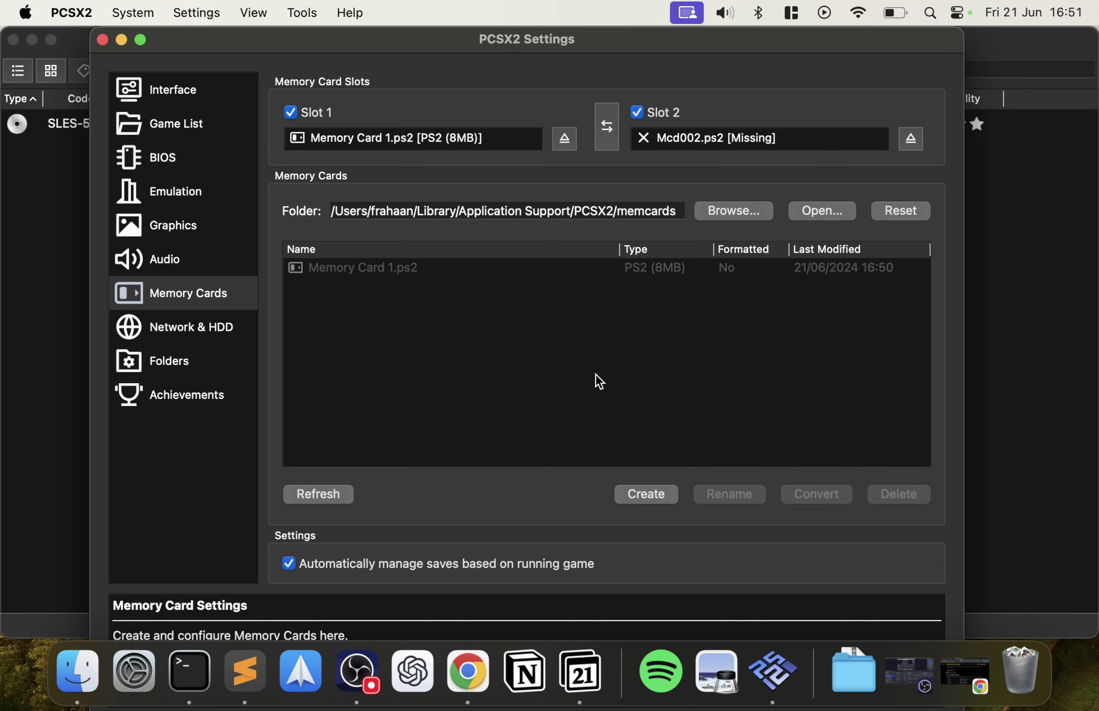
# Review the Network & HDD, Folders and Achievements settings, then close the settings window.
pyautogui.click(206, 325)
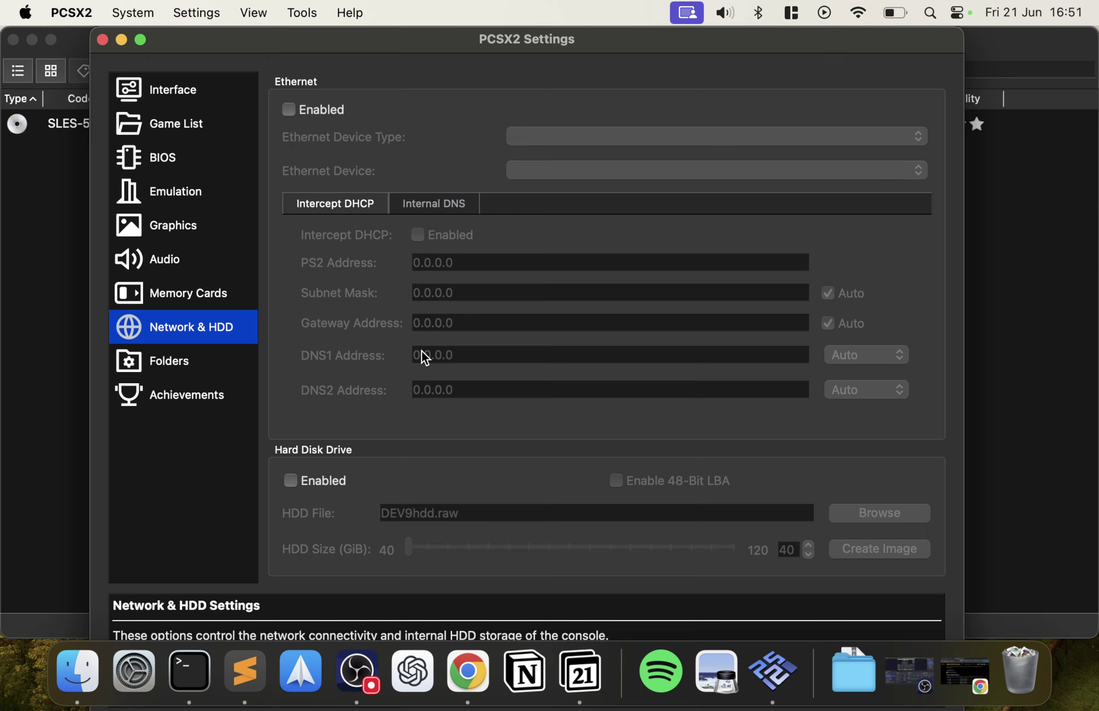
pyautogui.click(190, 359)
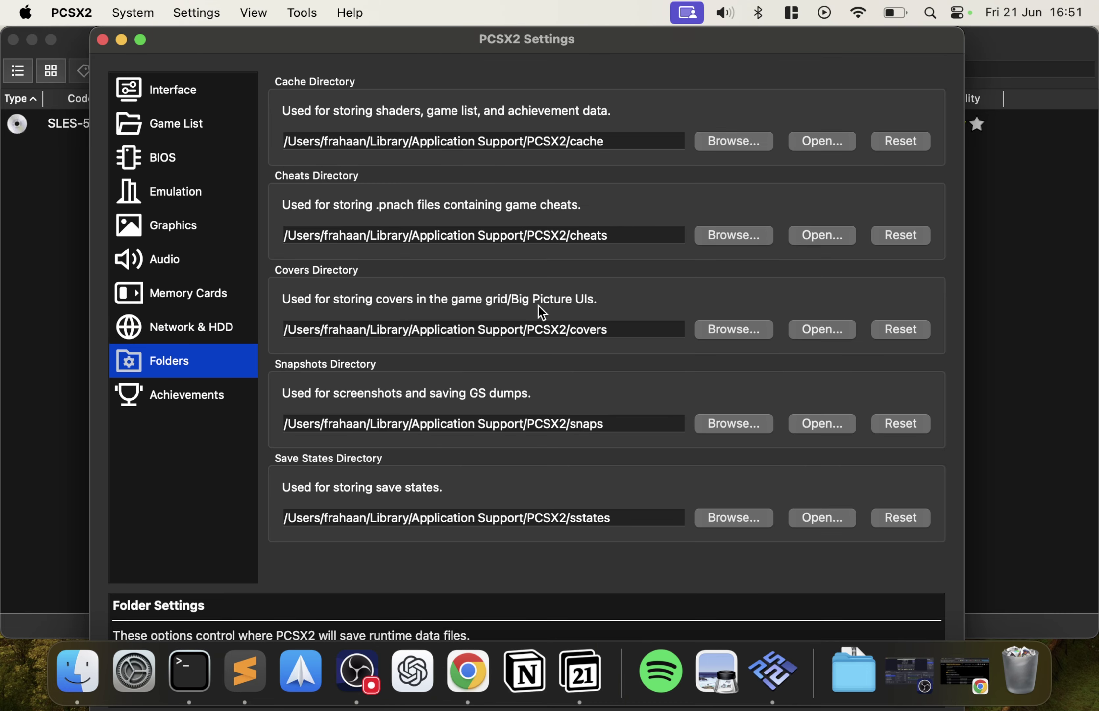
pyautogui.click(190, 398)
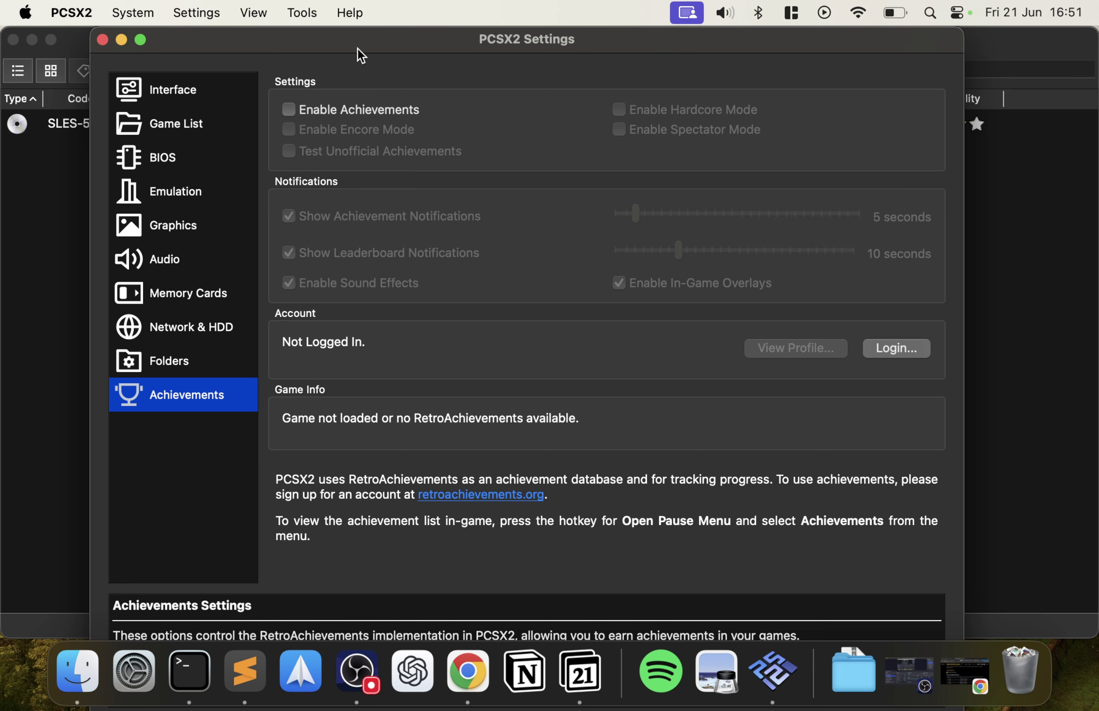
pyautogui.doubleClick(352, 37)
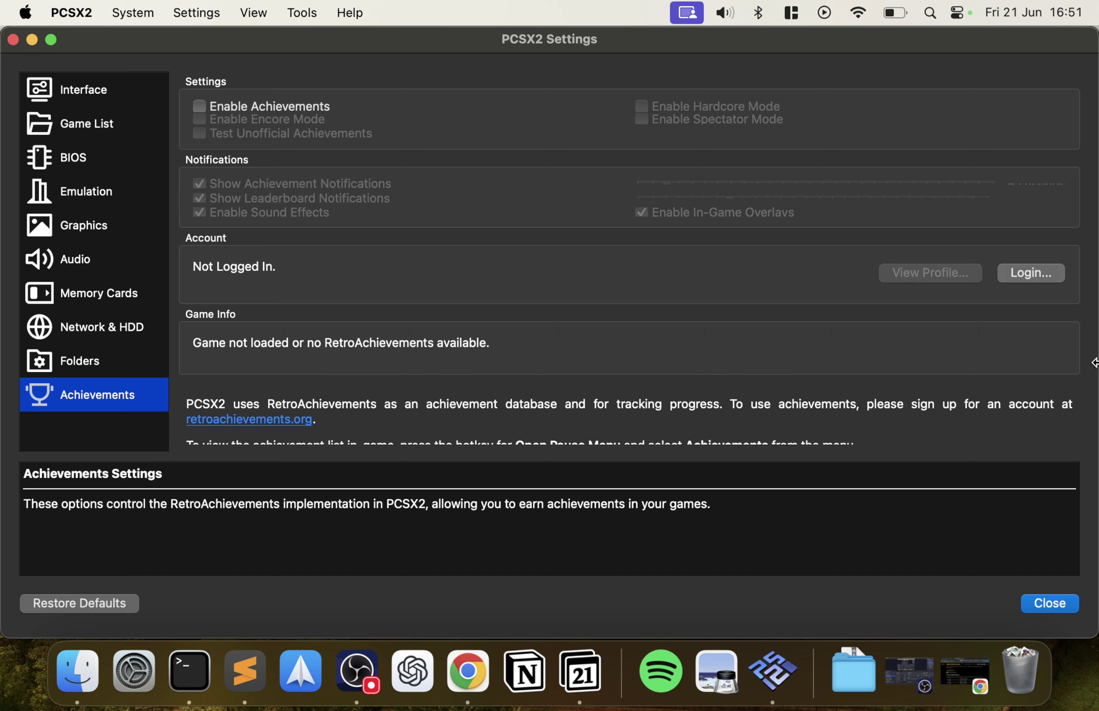
pyautogui.click(1047, 603)
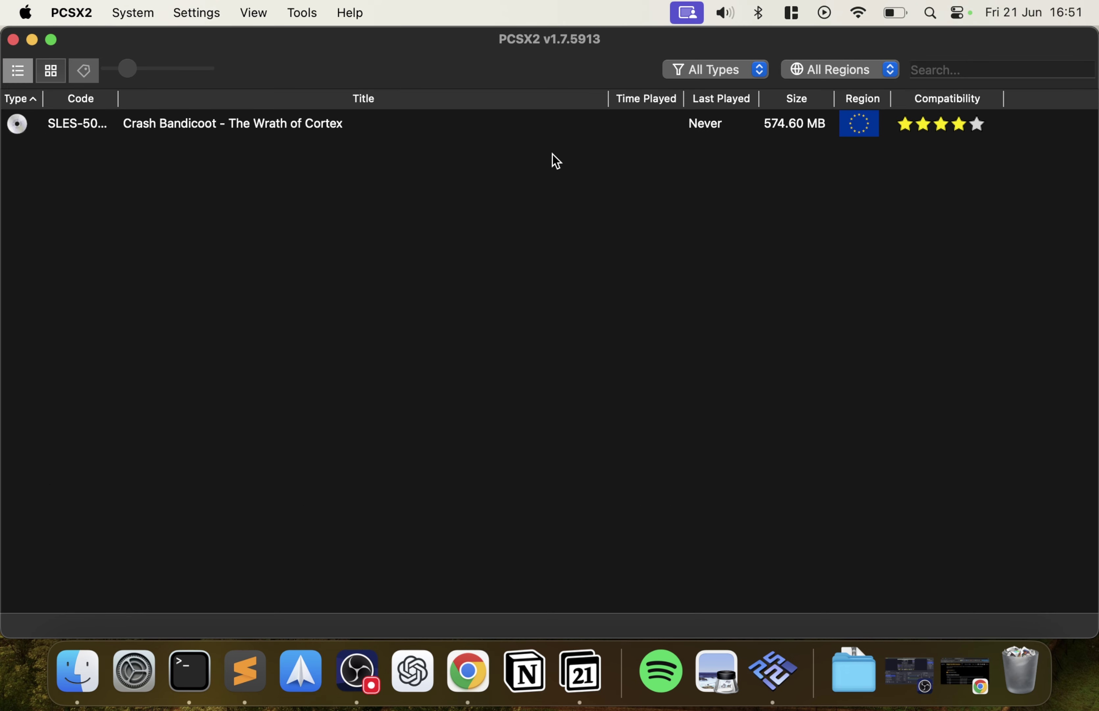
# Open the Cover Downloader for the game list.
pyautogui.click(252, 19)
pyautogui.moveTo(301, 12)
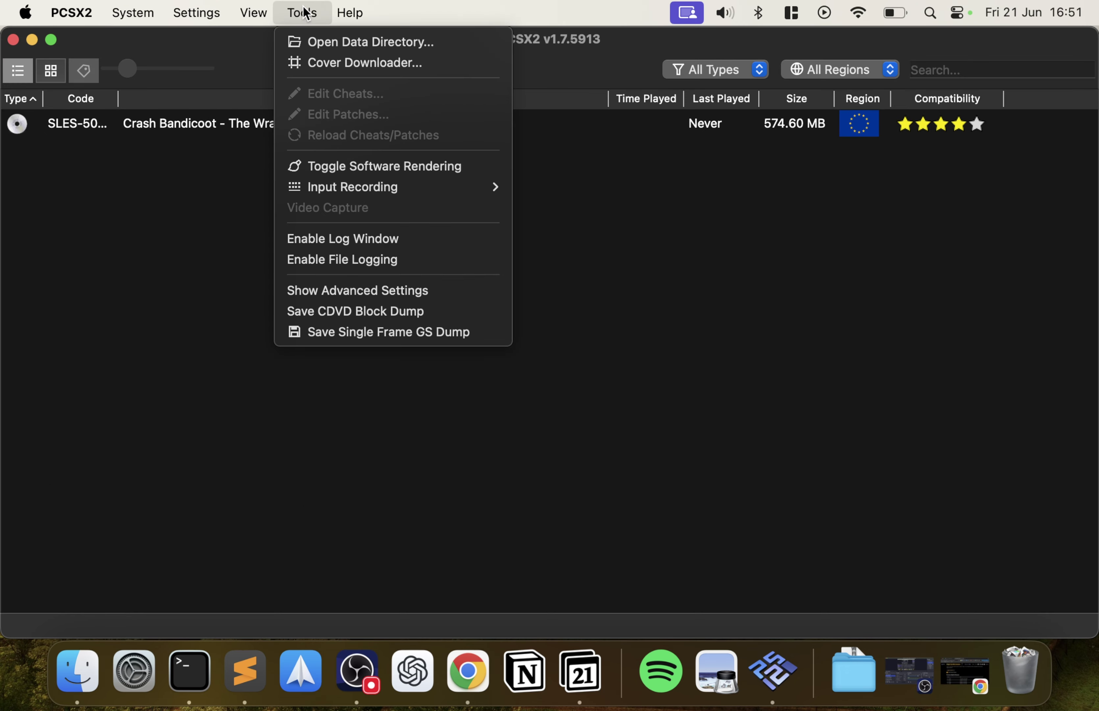
pyautogui.click(318, 63)
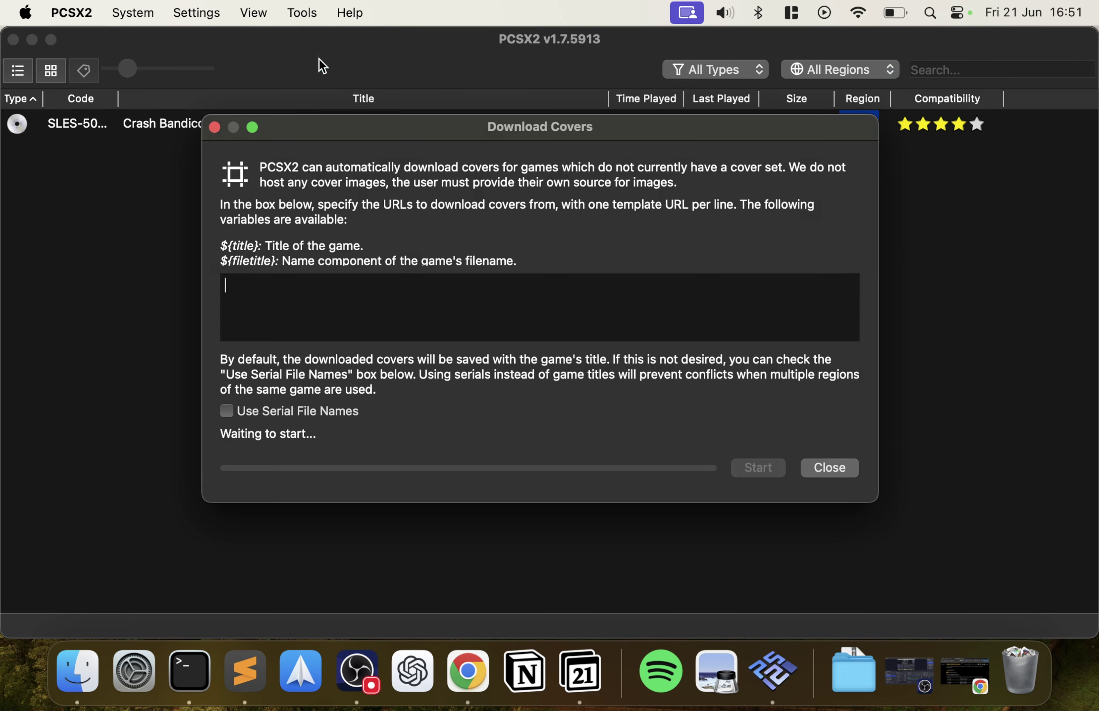
# Switch to Chrome and copy the default covers URL from the README of the xlenore/ps2-covers GitHub repository.
pyautogui.click(965, 654)
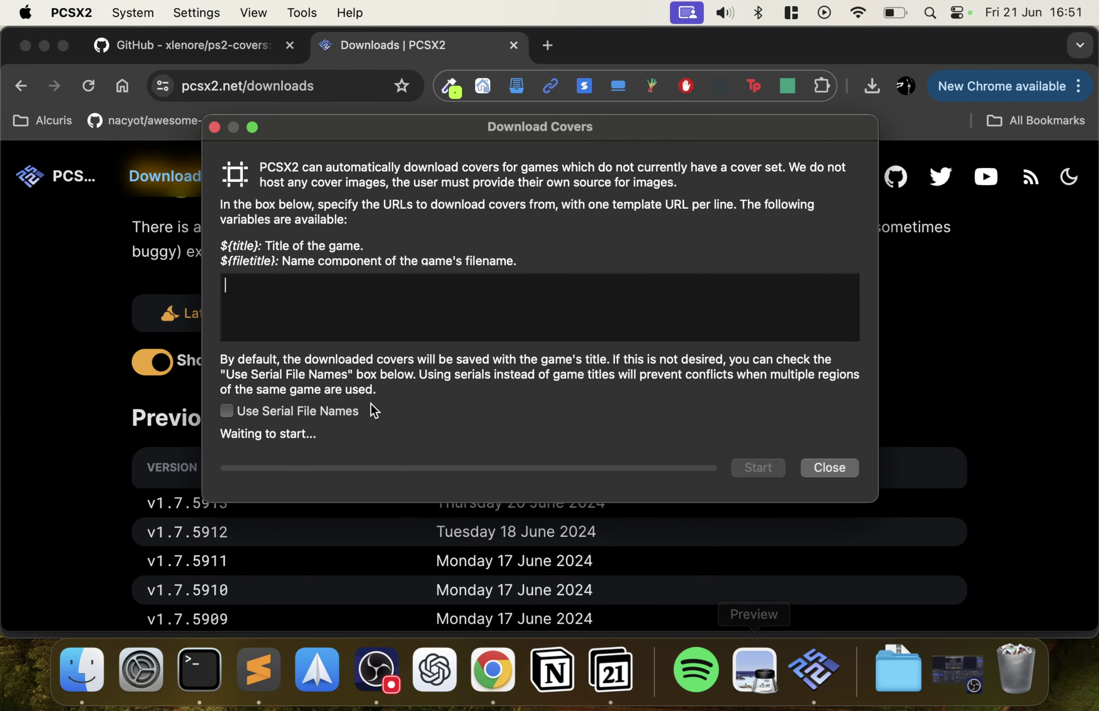
pyautogui.click(159, 51)
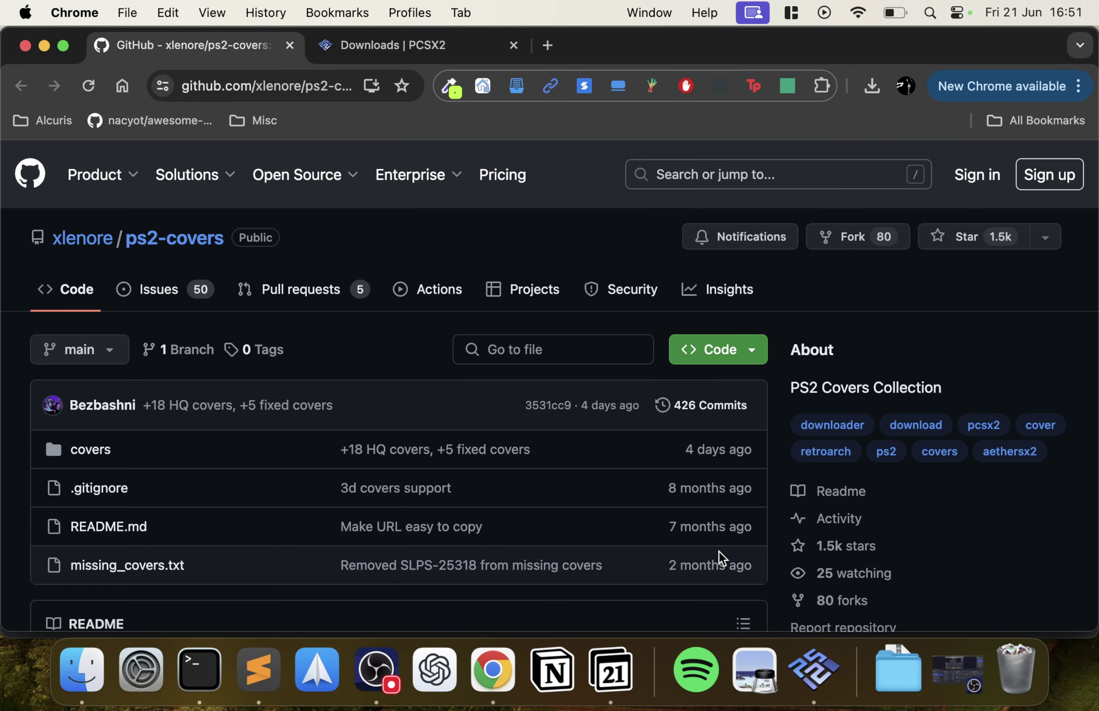
pyautogui.scroll(-15, 743, 561)
pyautogui.scroll(-15, 745, 567)
pyautogui.scroll(3, 744, 567)
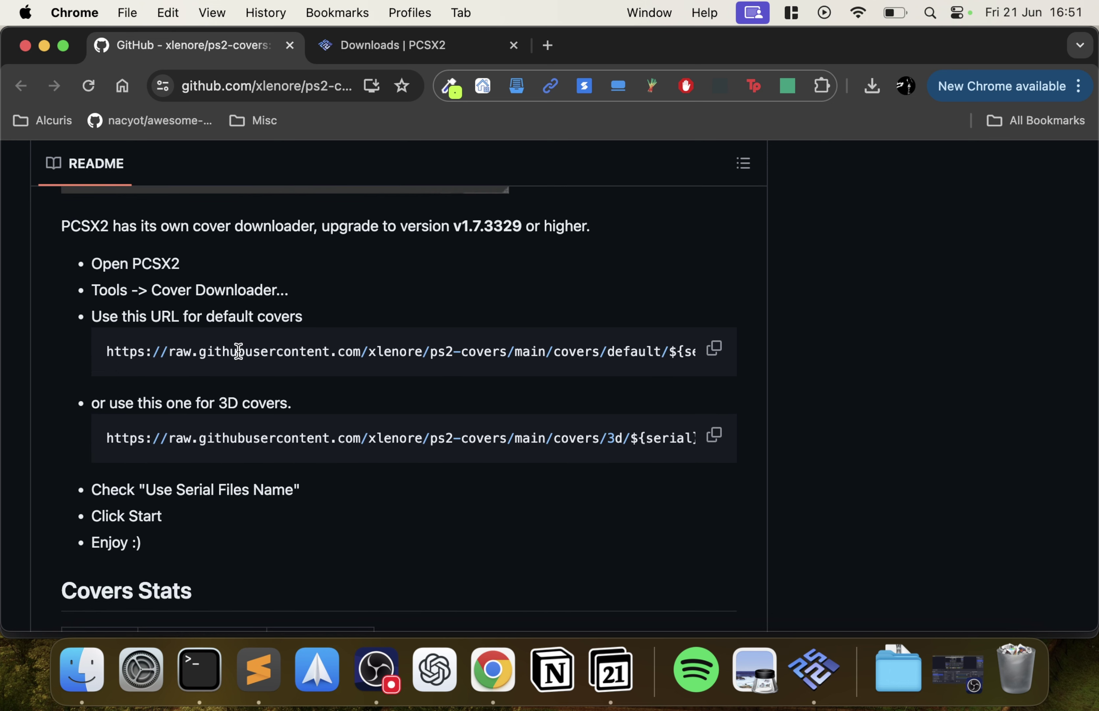
pyautogui.tripleClick(395, 345)
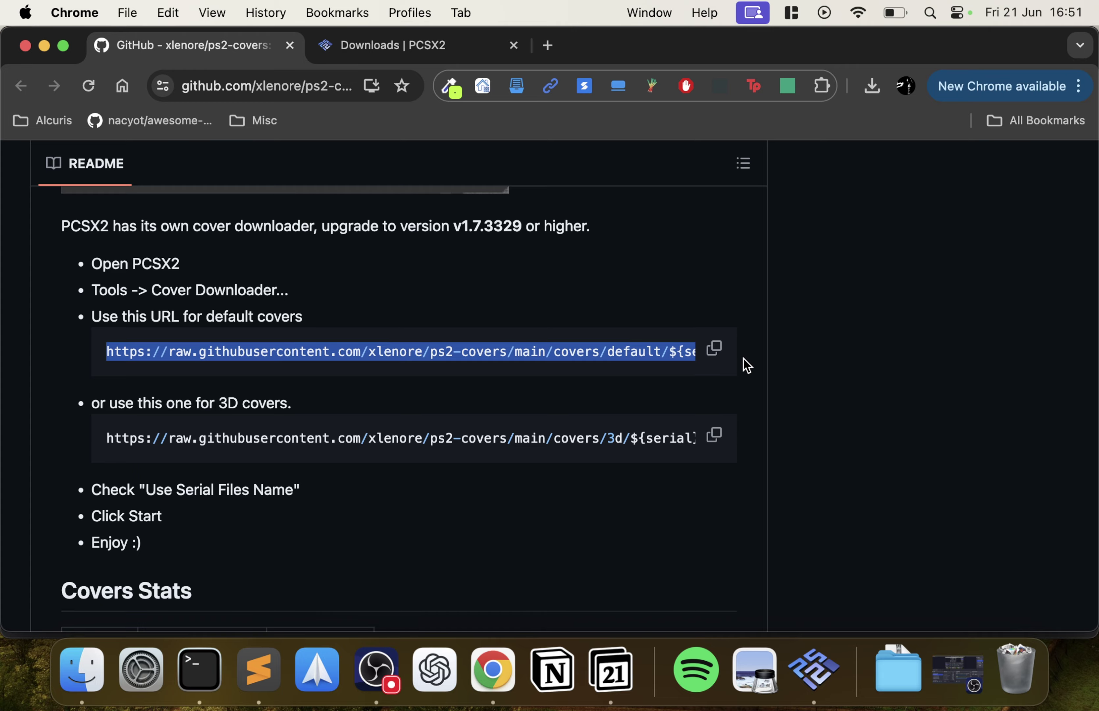
pyautogui.click(716, 351)
# Return to PCSX2, download the game covers from the copied URL, and show the game list as a cover grid.
pyautogui.click(44, 45)
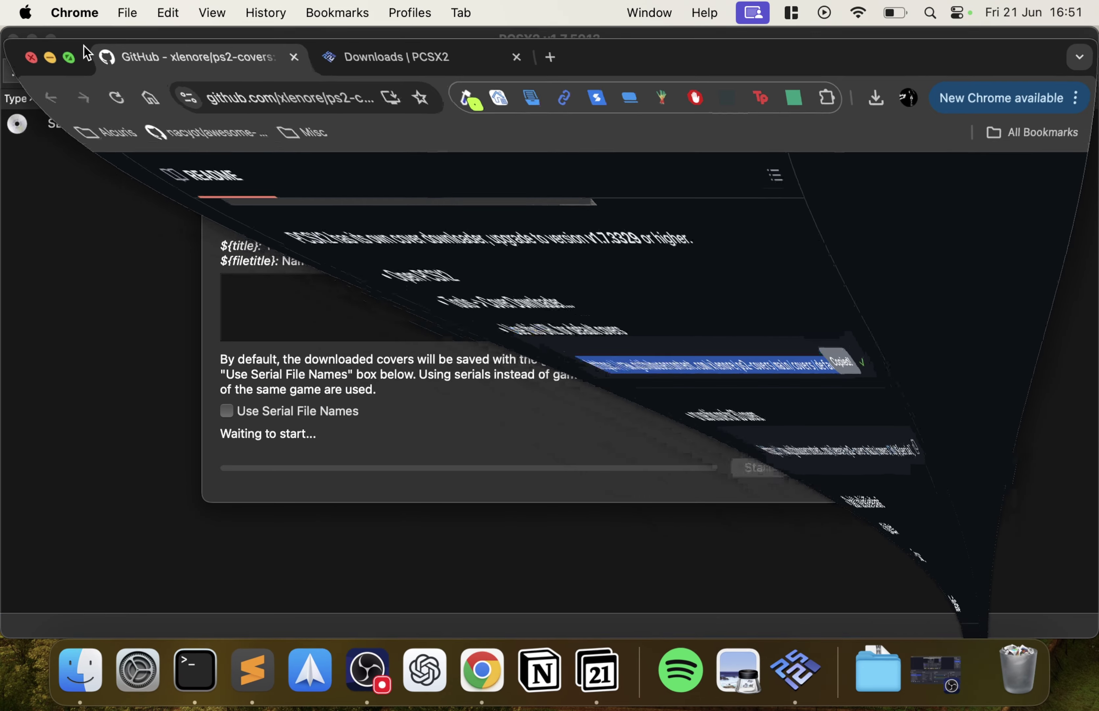
pyautogui.click(433, 336)
pyautogui.press('super+v')
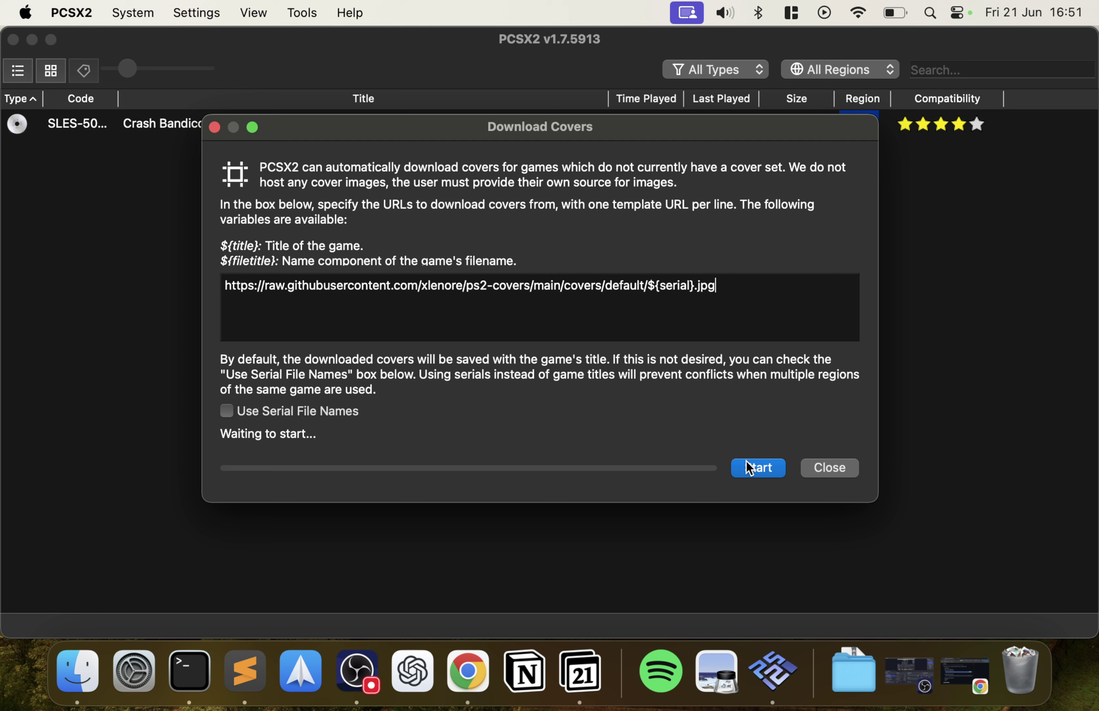
pyautogui.click(758, 468)
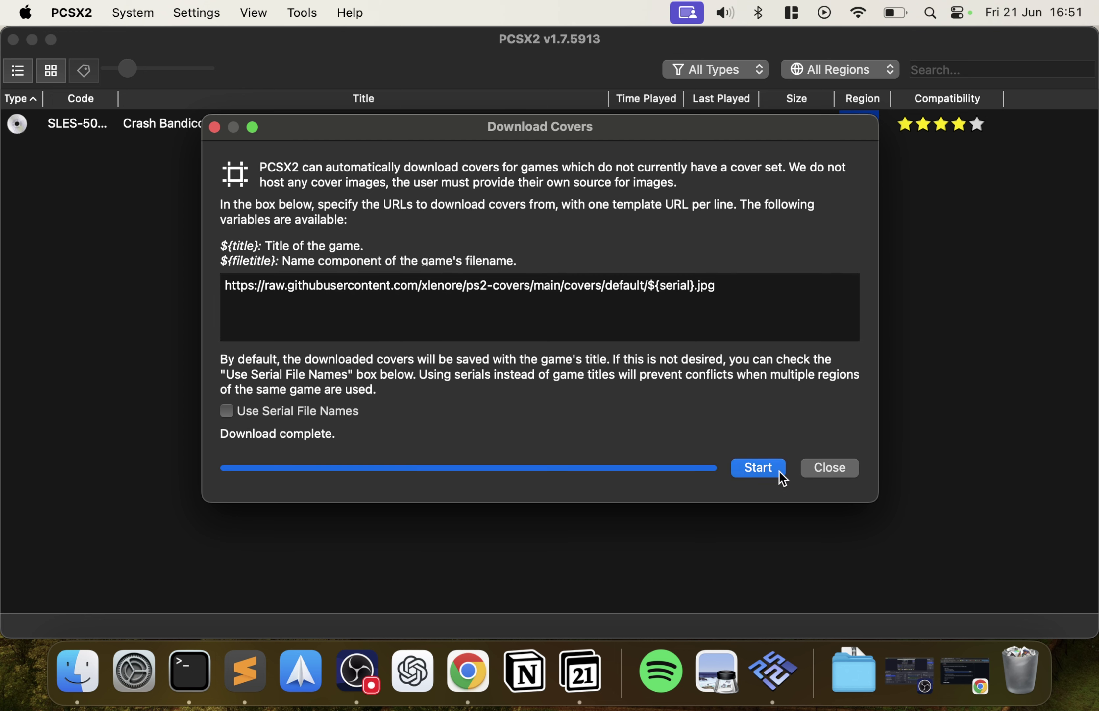
pyautogui.click(830, 467)
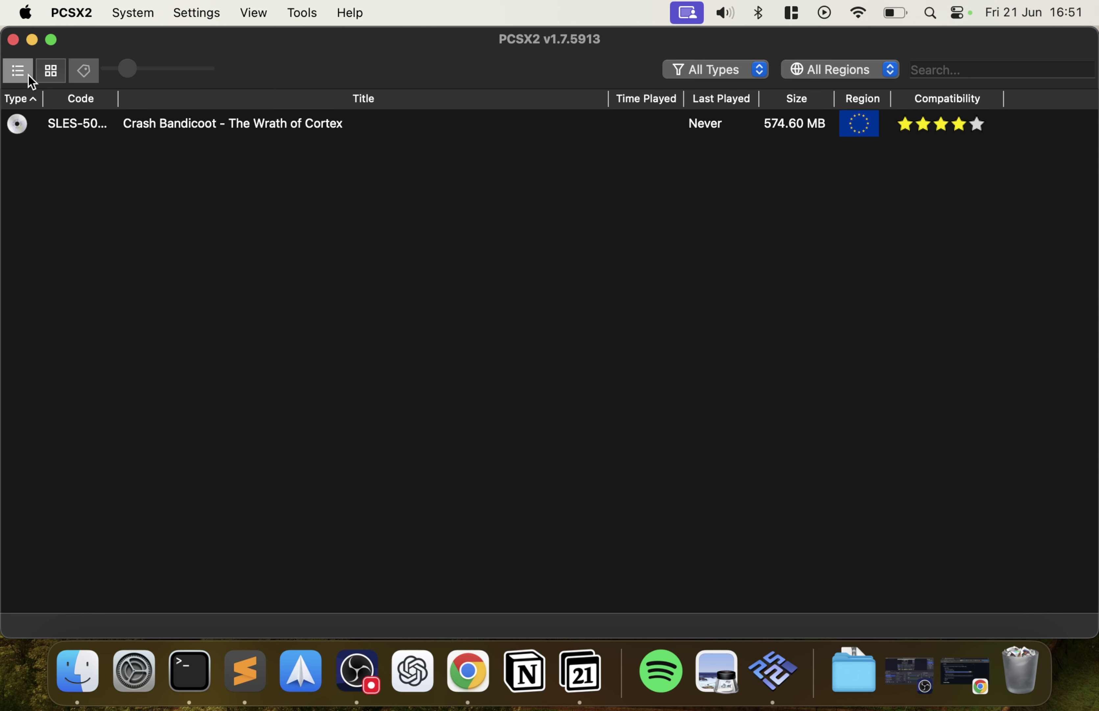
pyautogui.click(50, 72)
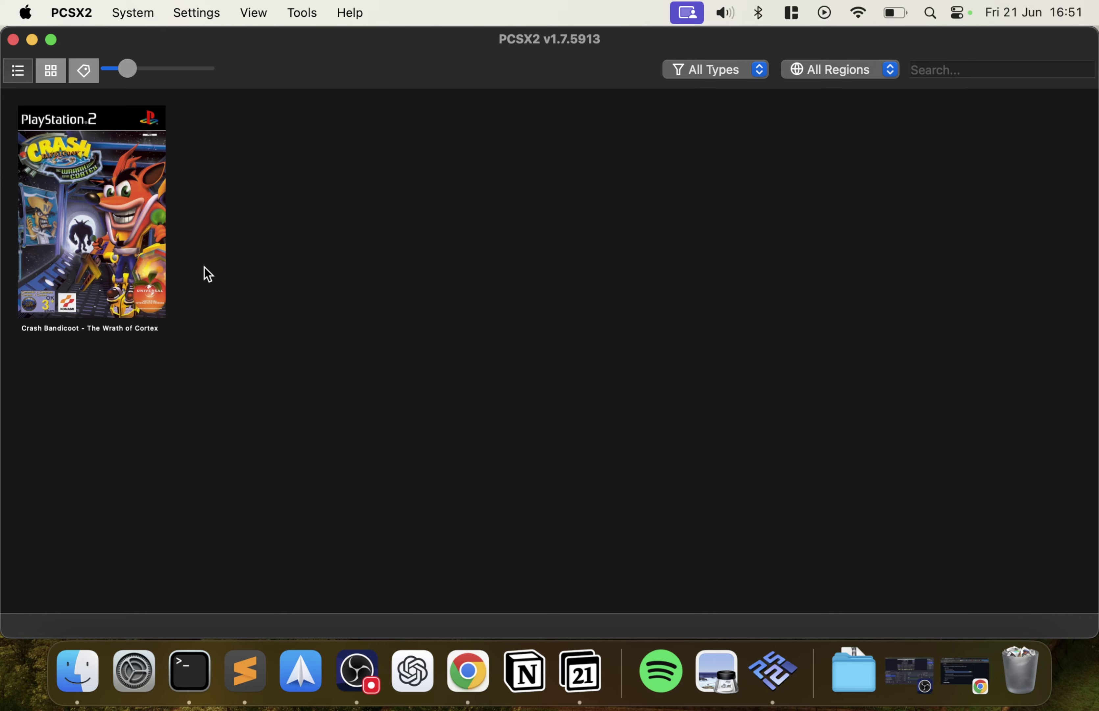
pyautogui.moveTo(124, 69)
pyautogui.mouseDown()
pyautogui.moveTo(175, 71)
pyautogui.moveTo(128, 66)
pyautogui.mouseUp()
pyautogui.click(210, 11)
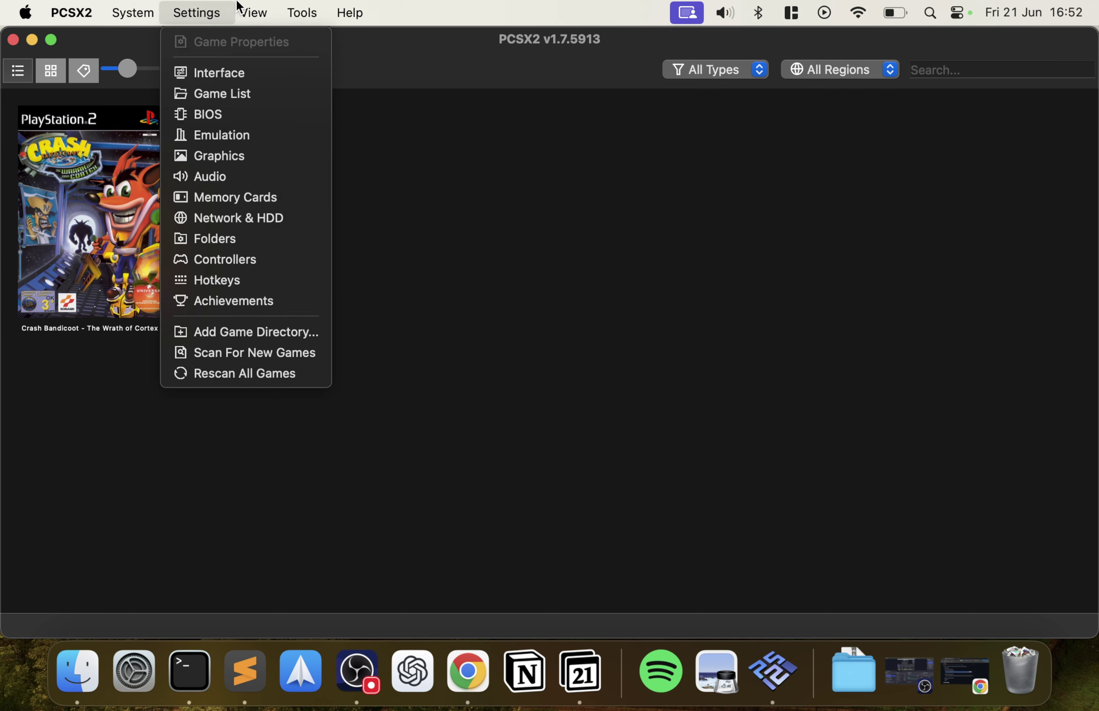
pyautogui.moveTo(247, 7)
pyautogui.moveTo(309, 22)
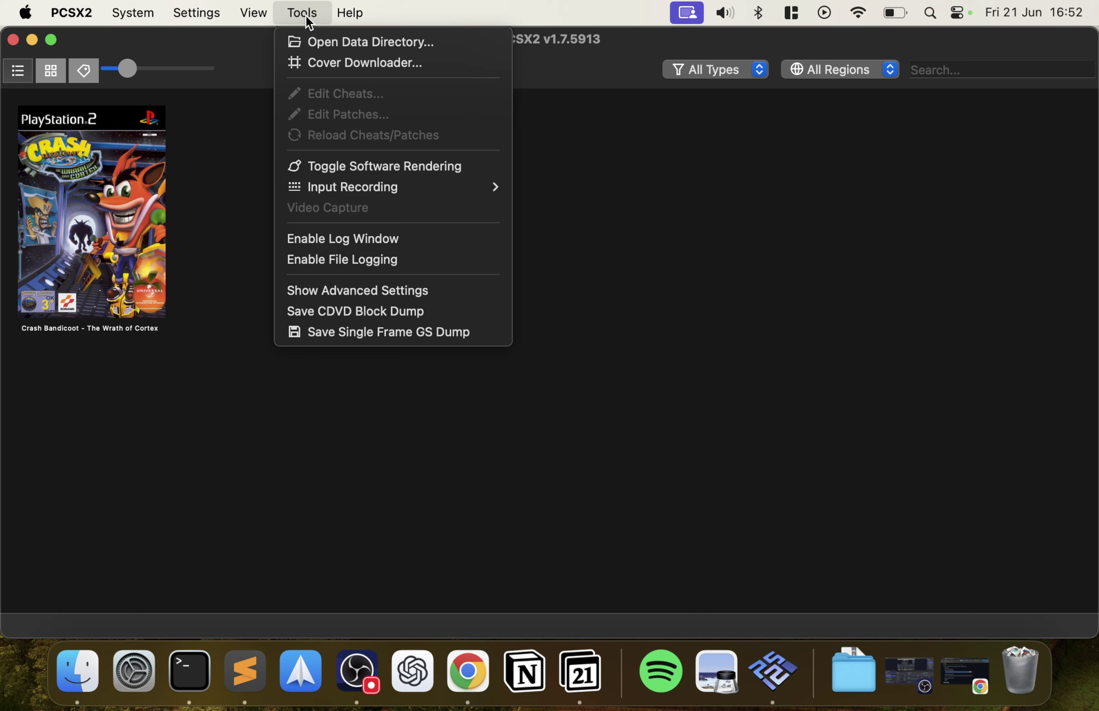
pyautogui.moveTo(204, 15)
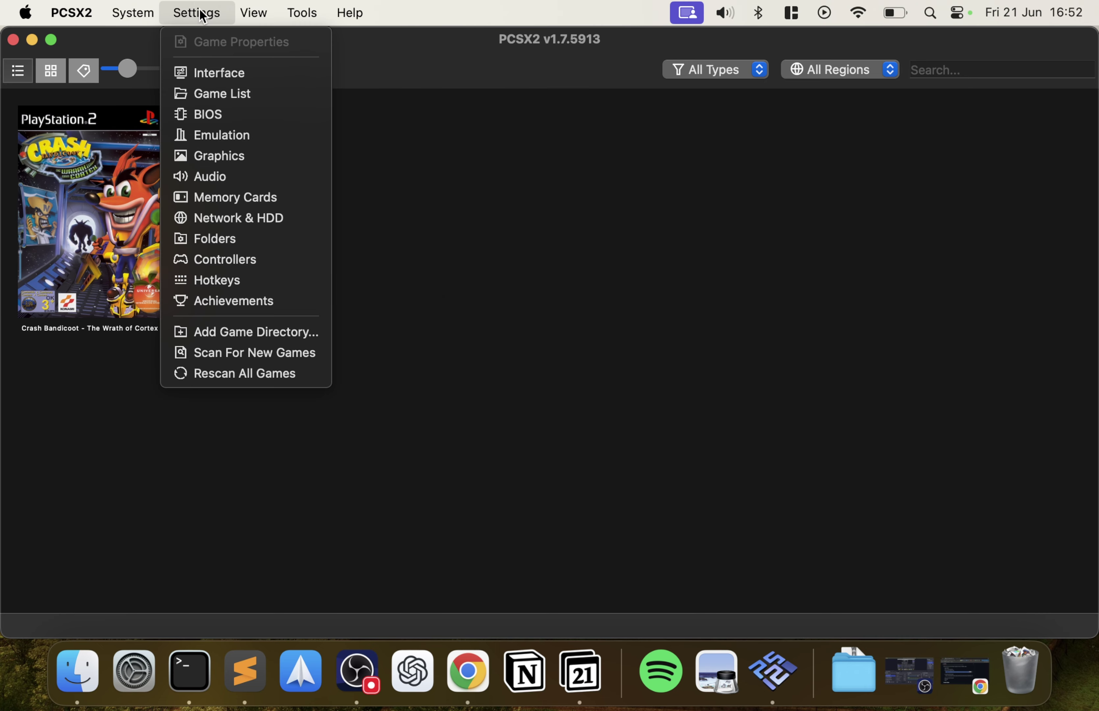
pyautogui.moveTo(157, 12)
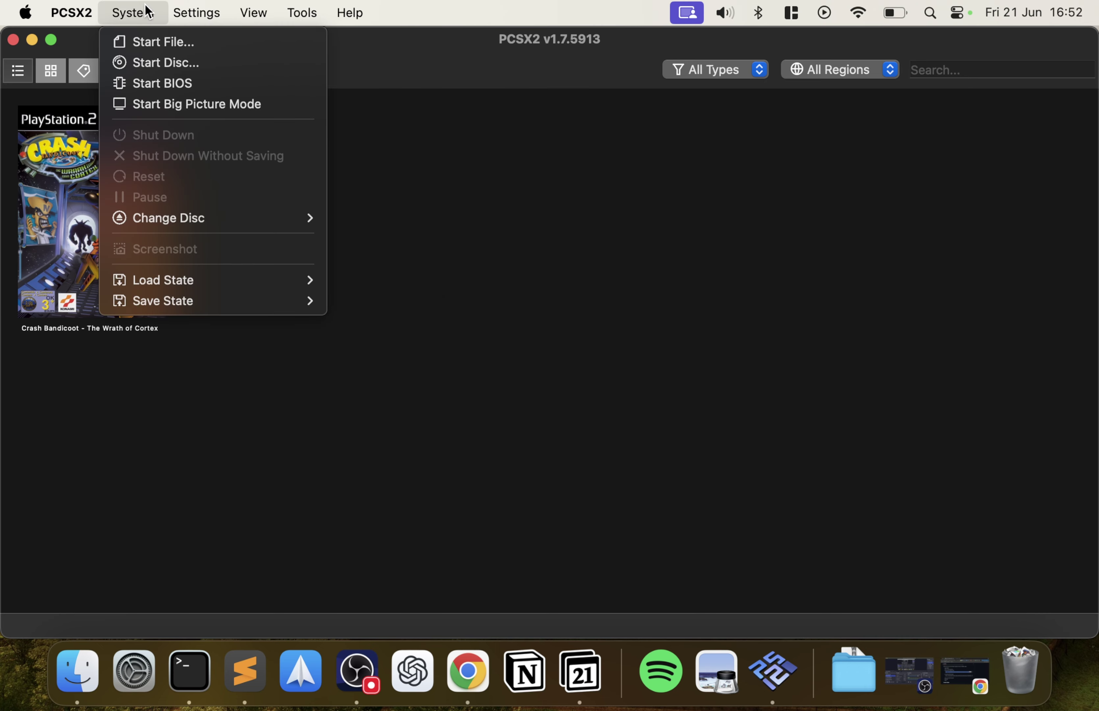
pyautogui.moveTo(92, 6)
pyautogui.click(464, 358)
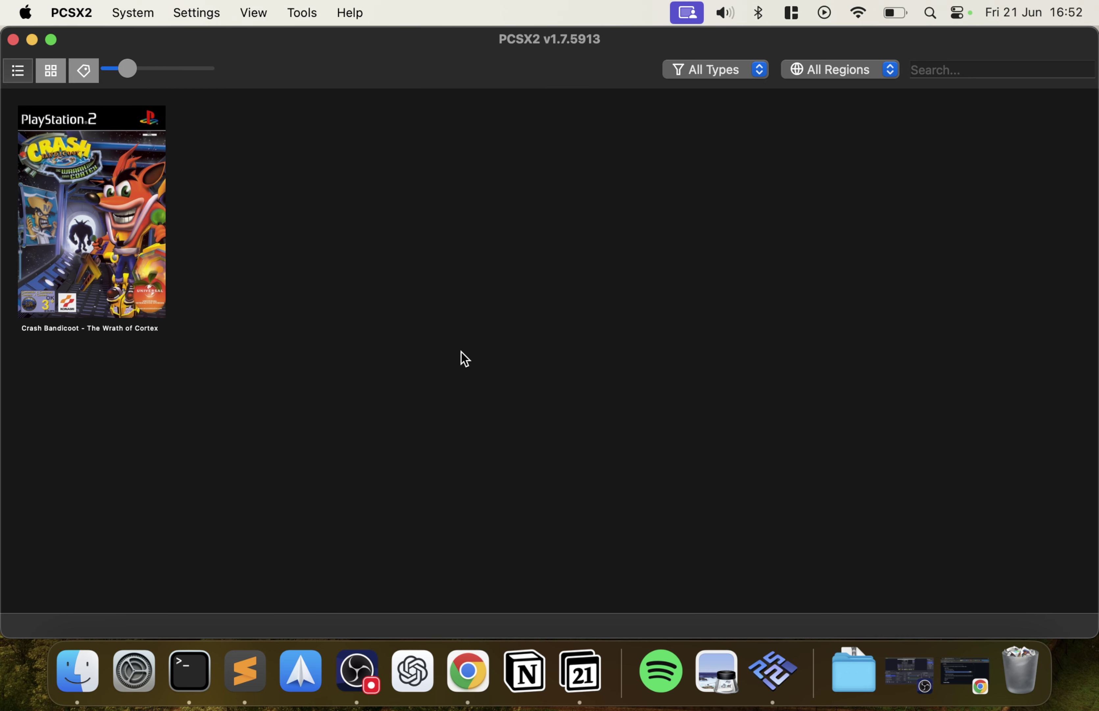
pyautogui.rightClick(113, 203)
pyautogui.click(181, 253)
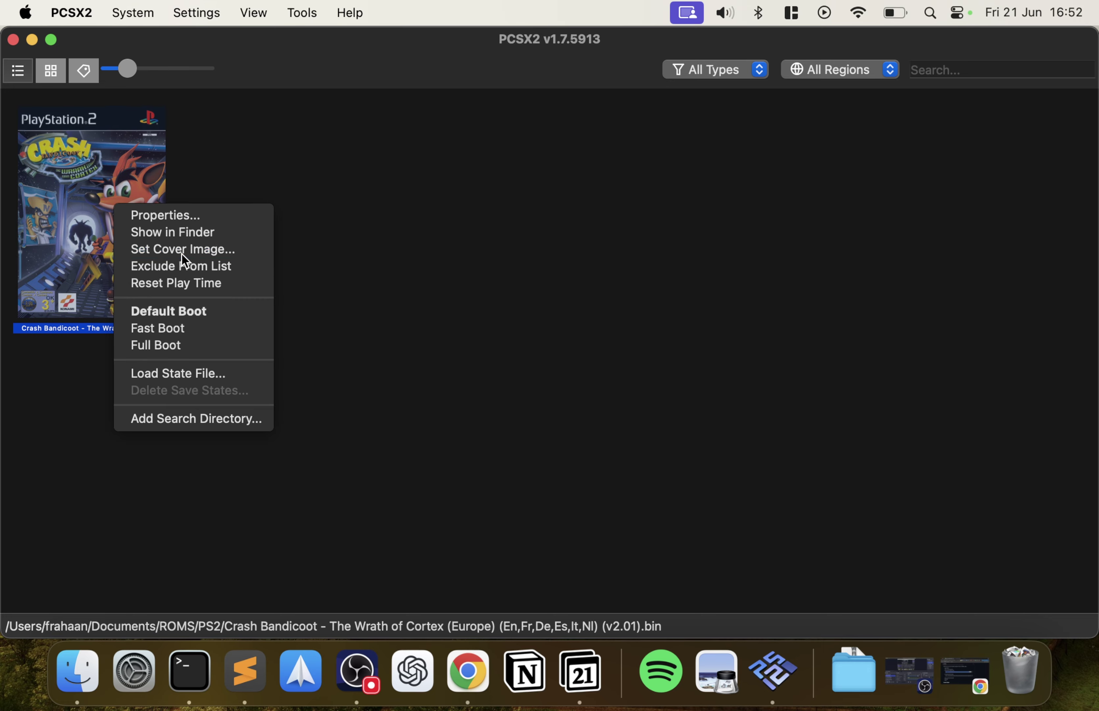
pyautogui.click(813, 469)
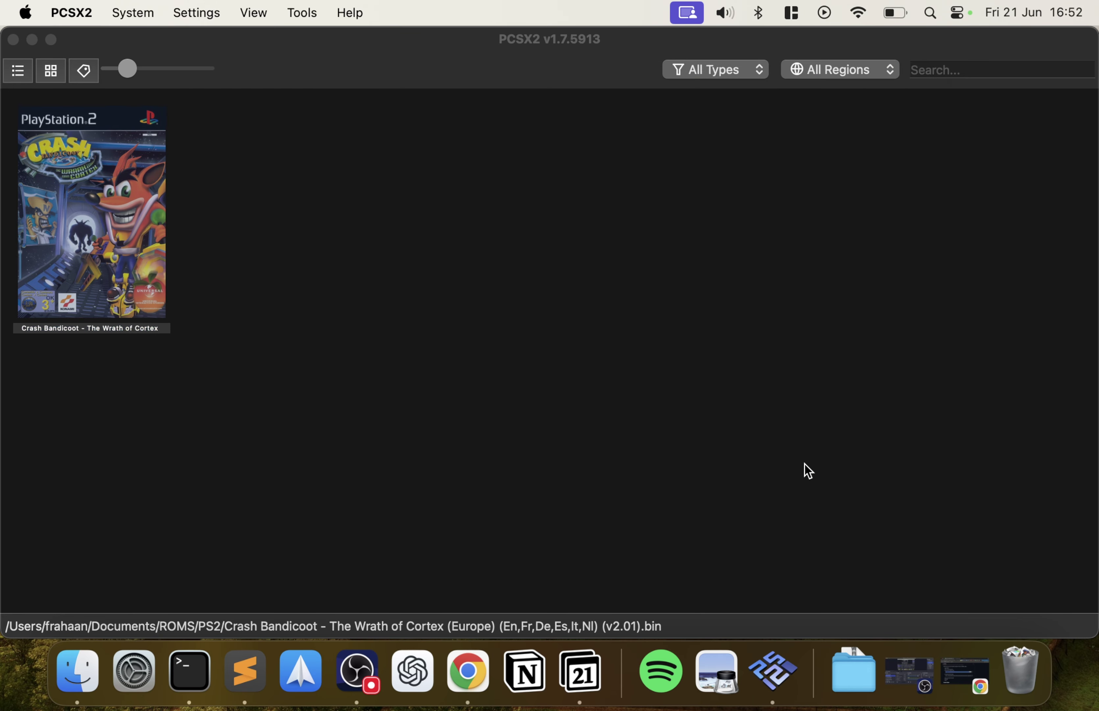
# Open the properties of Crash Bandicoot - The Wrath of Cortex and review its Emulation, Interface, Cheats and Graphics settings.
pyautogui.rightClick(79, 179)
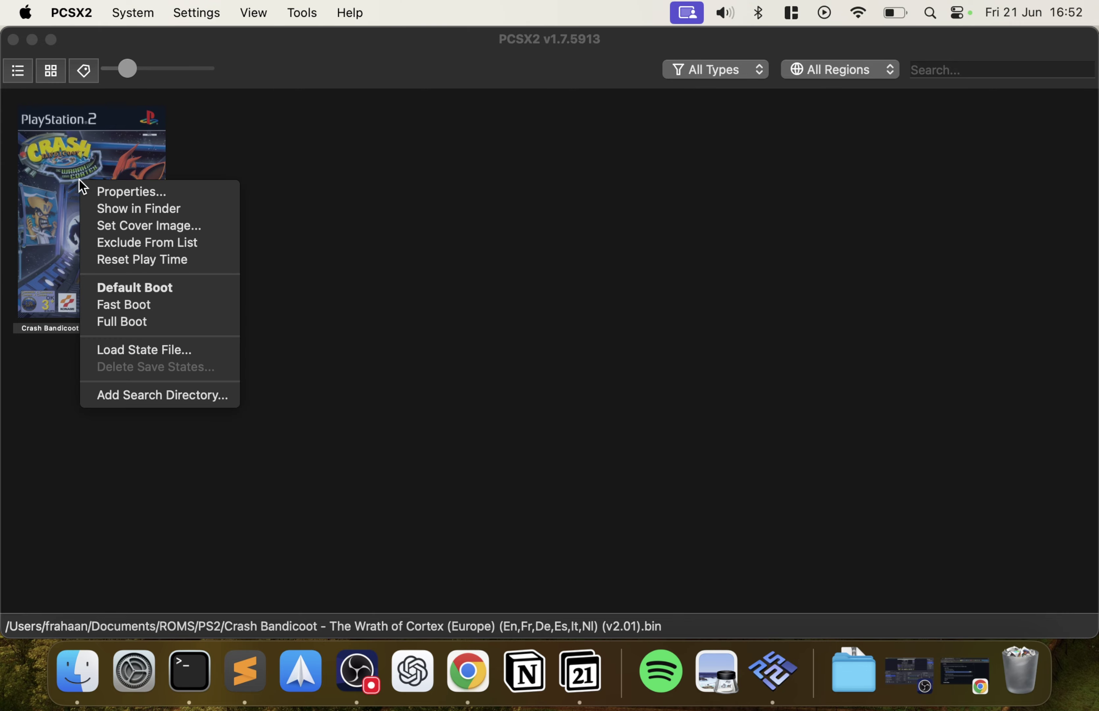
pyautogui.click(111, 192)
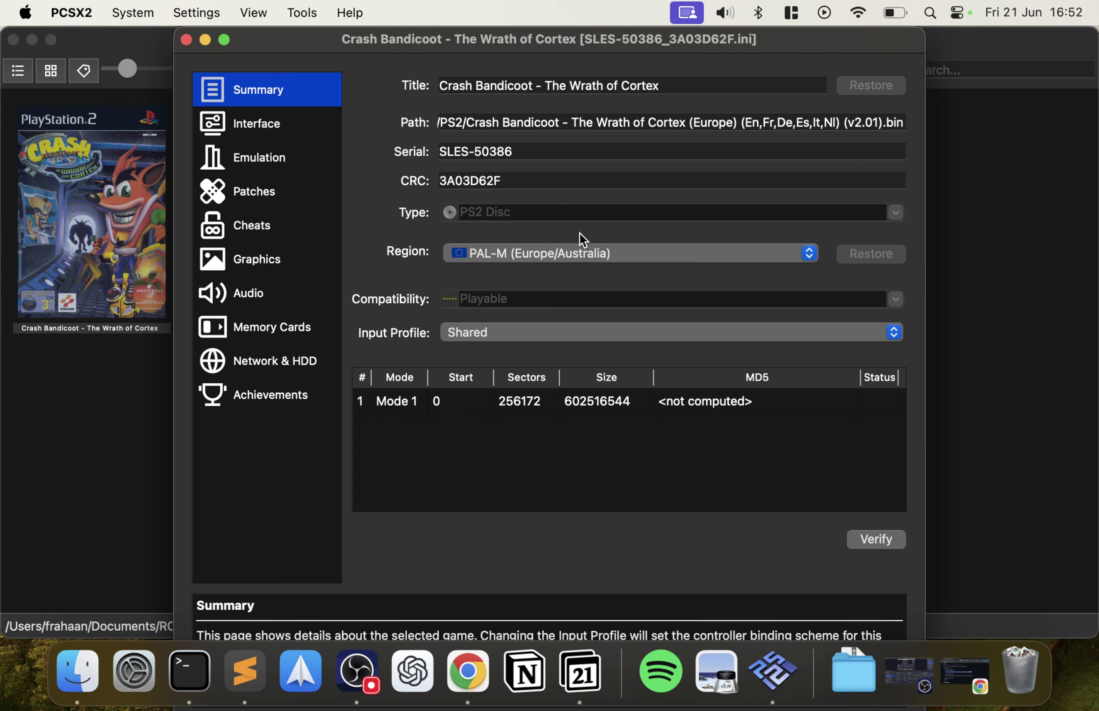
pyautogui.click(294, 144)
pyautogui.click(279, 129)
pyautogui.click(284, 213)
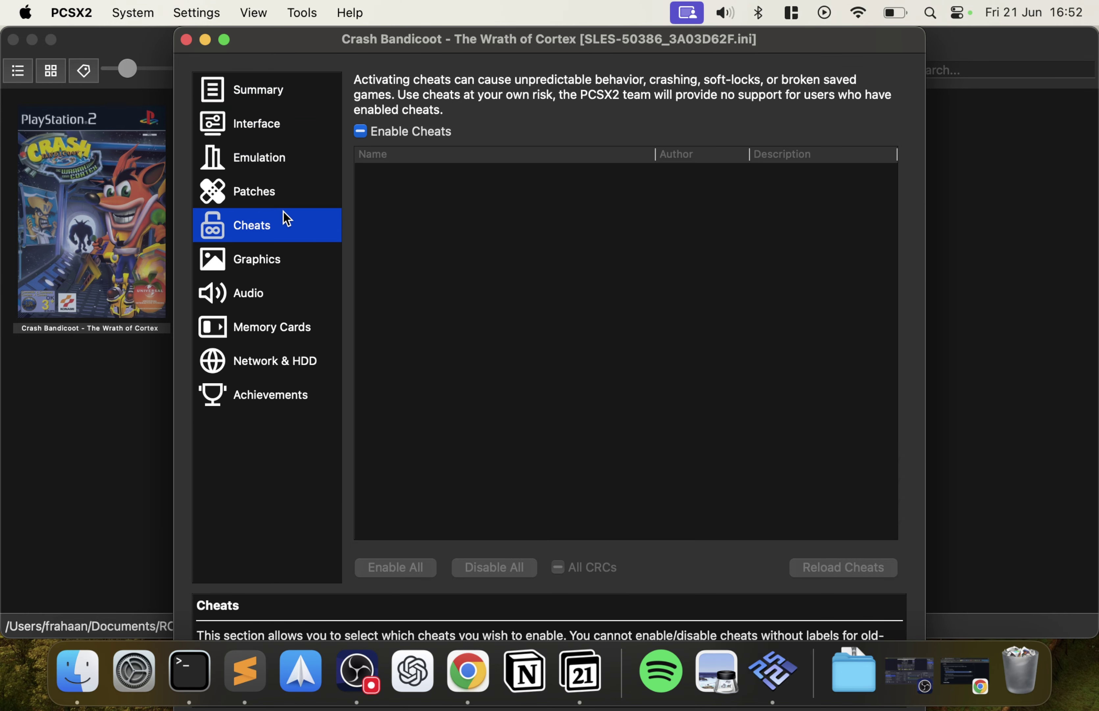
pyautogui.click(270, 258)
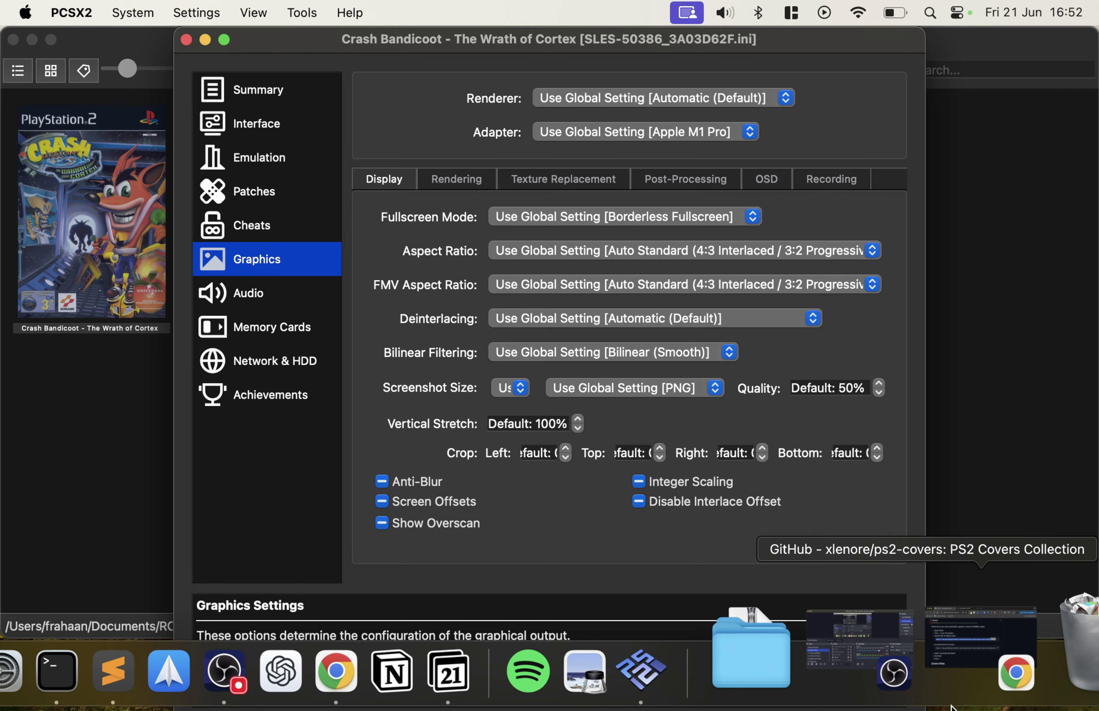
# Switch to Chrome, browse the game compatibility list on pcsx2.net, then return to PCSX2 and close the game's properties.
pyautogui.click(1013, 672)
pyautogui.click(333, 51)
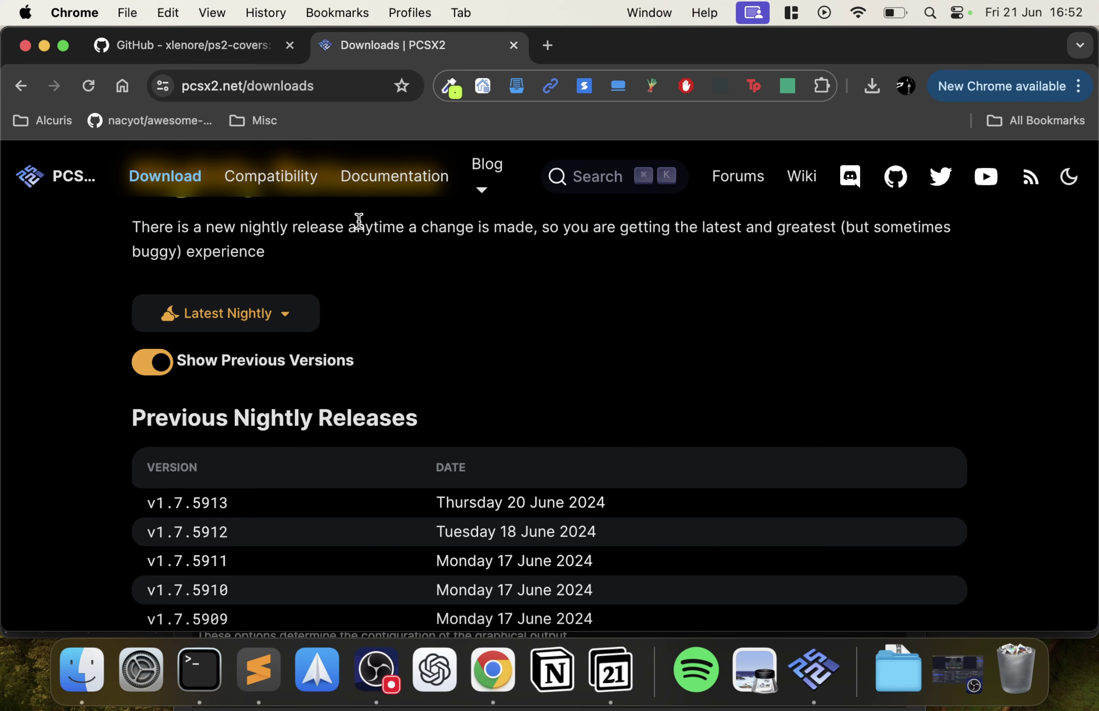
pyautogui.click(268, 176)
pyautogui.scroll(-15, 478, 488)
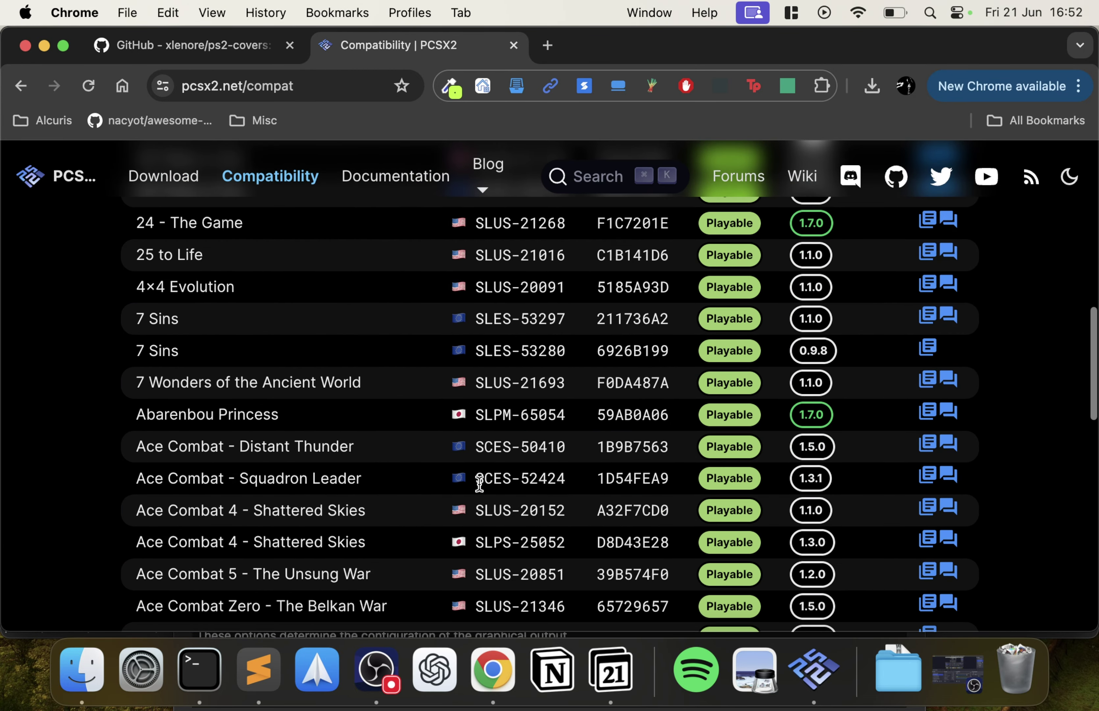
pyautogui.scroll(15, 479, 483)
pyautogui.scroll(-7, 480, 487)
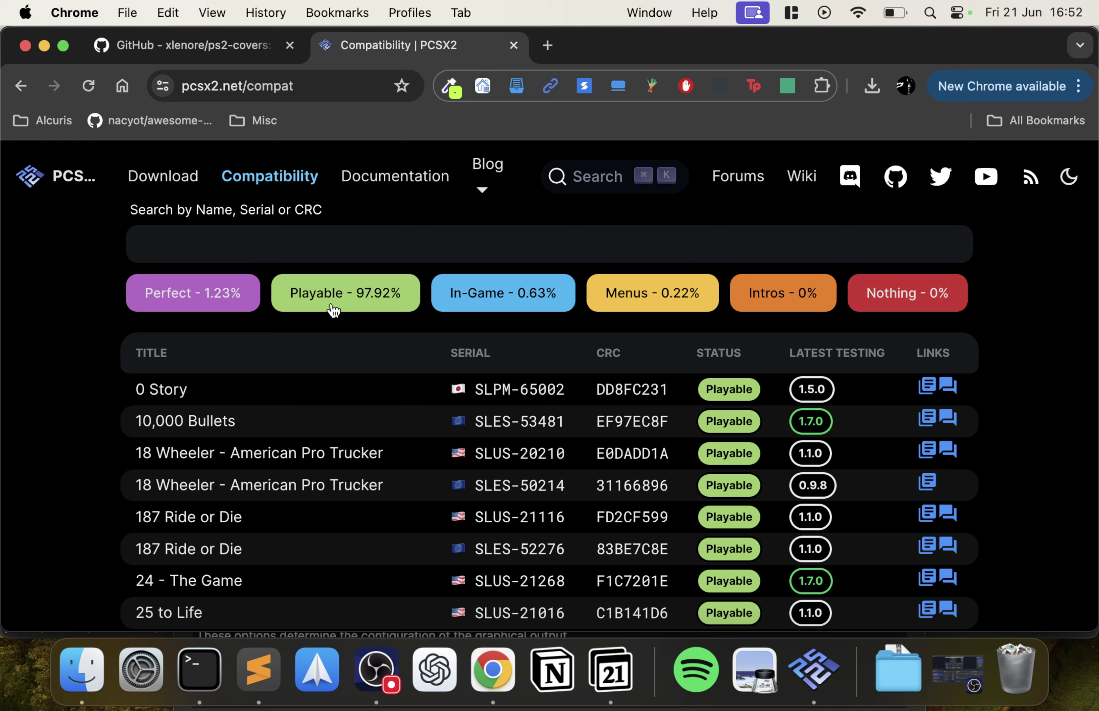
pyautogui.click(45, 46)
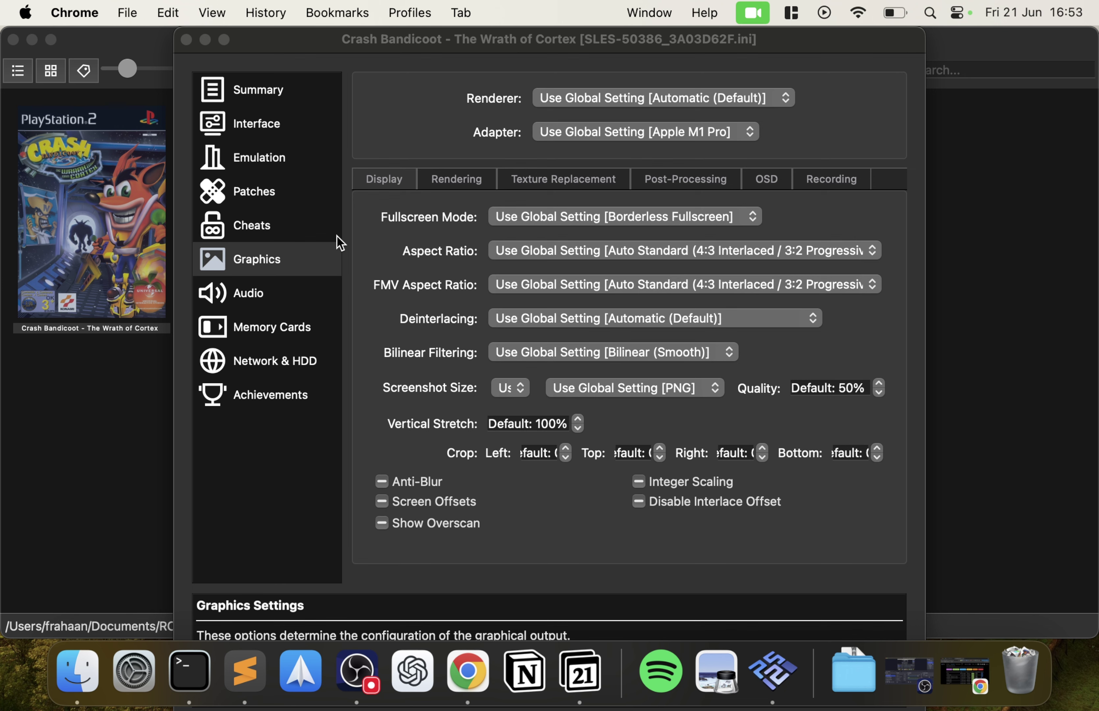
pyautogui.click(187, 40)
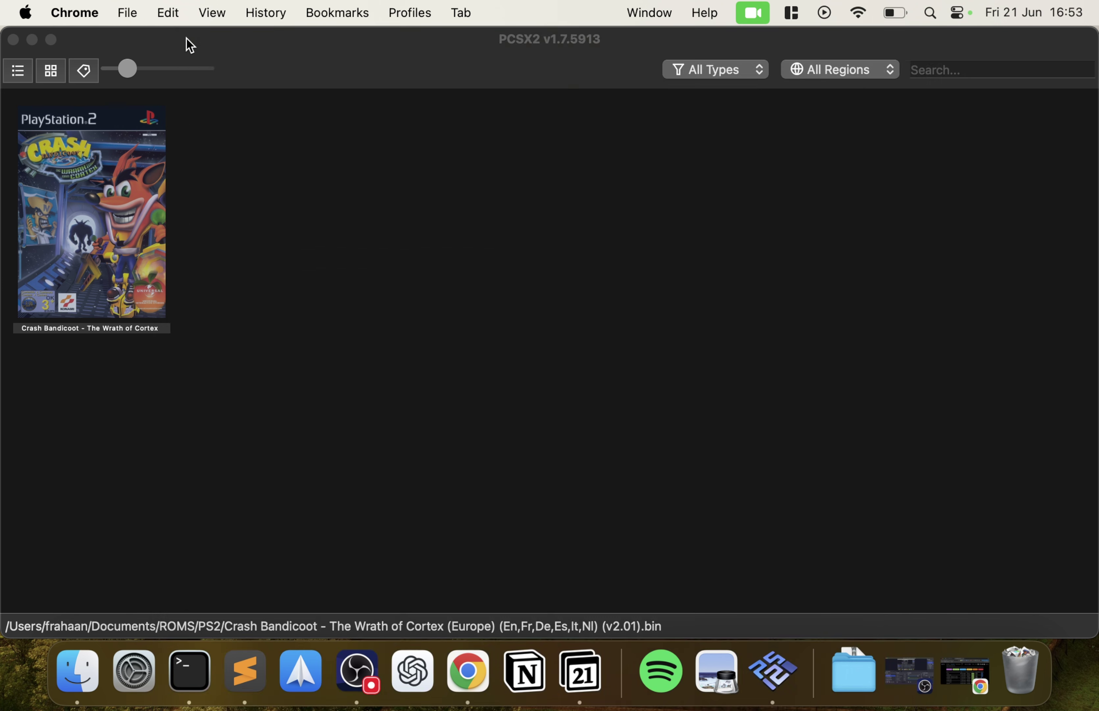
# Start Crash Bandicoot - The Wrath of Cortex and shut it down without saving.
pyautogui.click(96, 231)
pyautogui.doubleClick(78, 216)
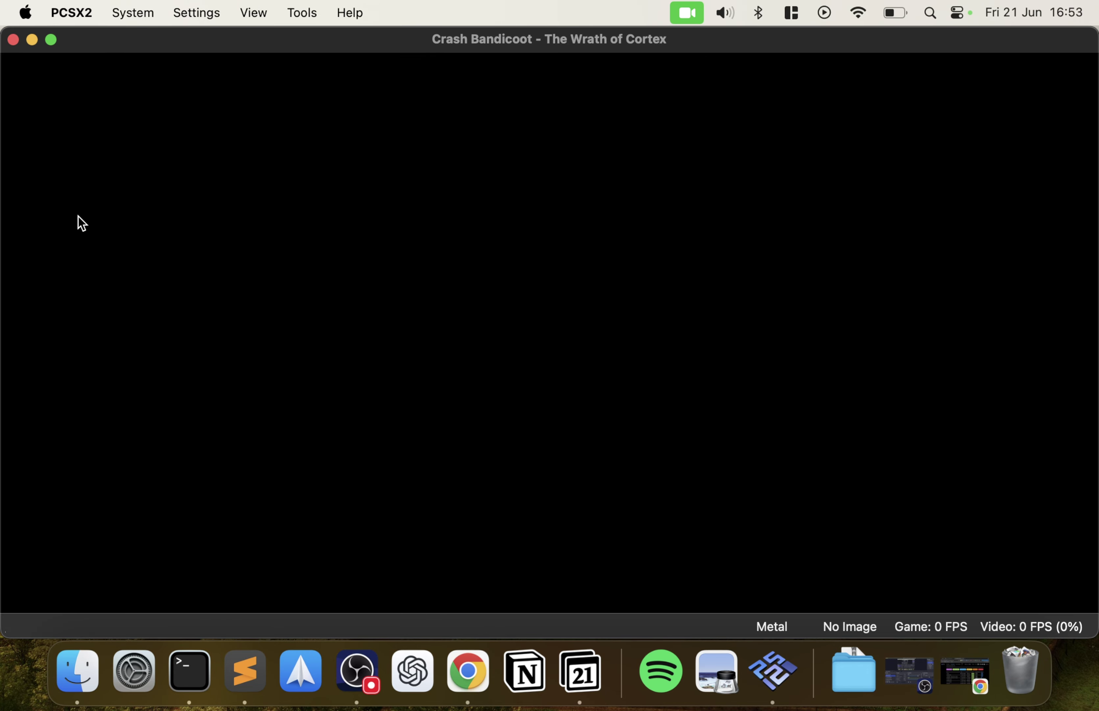
pyautogui.click(133, 13)
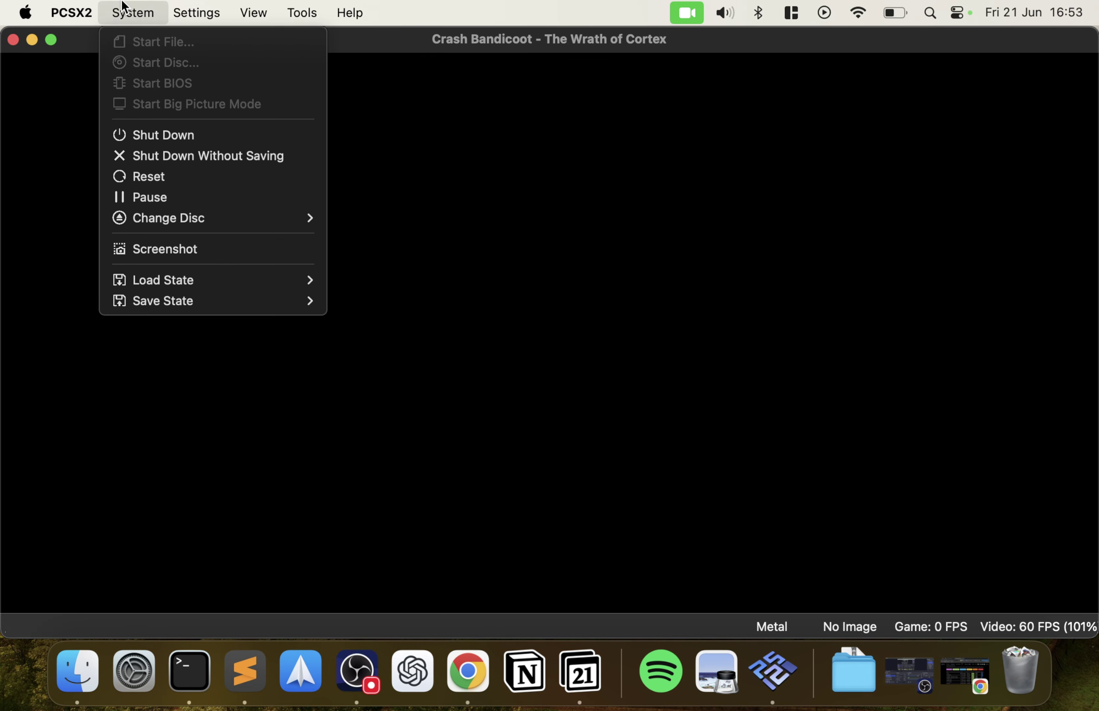
pyautogui.click(143, 157)
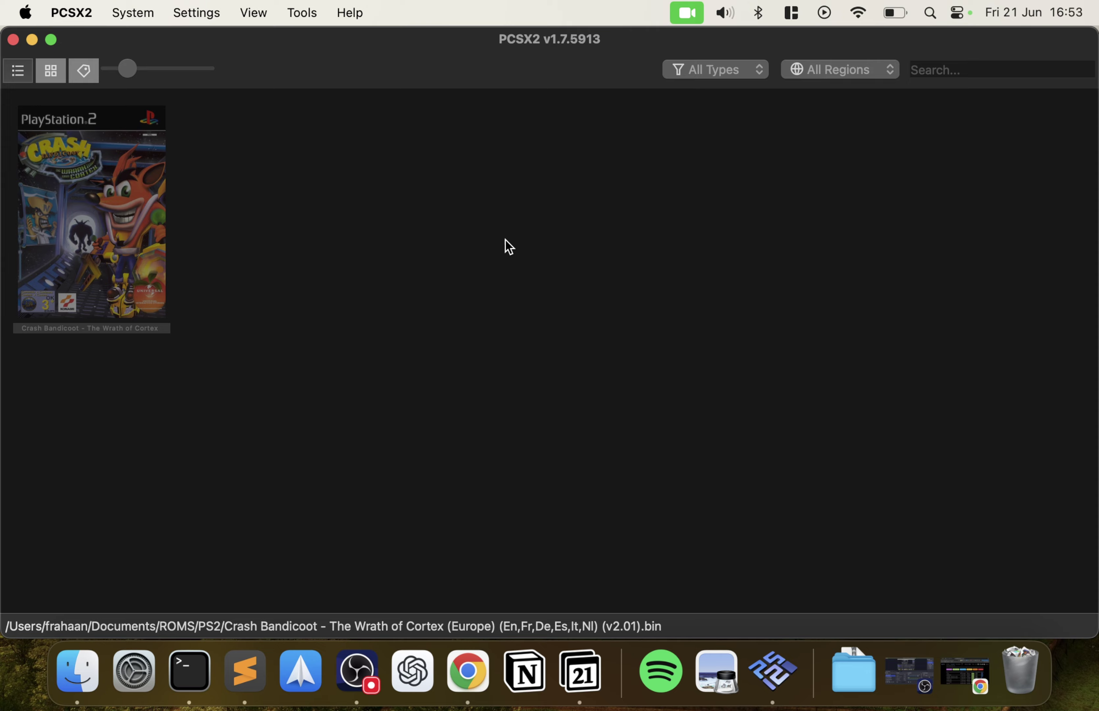
# Open the Controller Settings and review the bindings and available controller types for Controller Port 1.
pyautogui.click(72, 13)
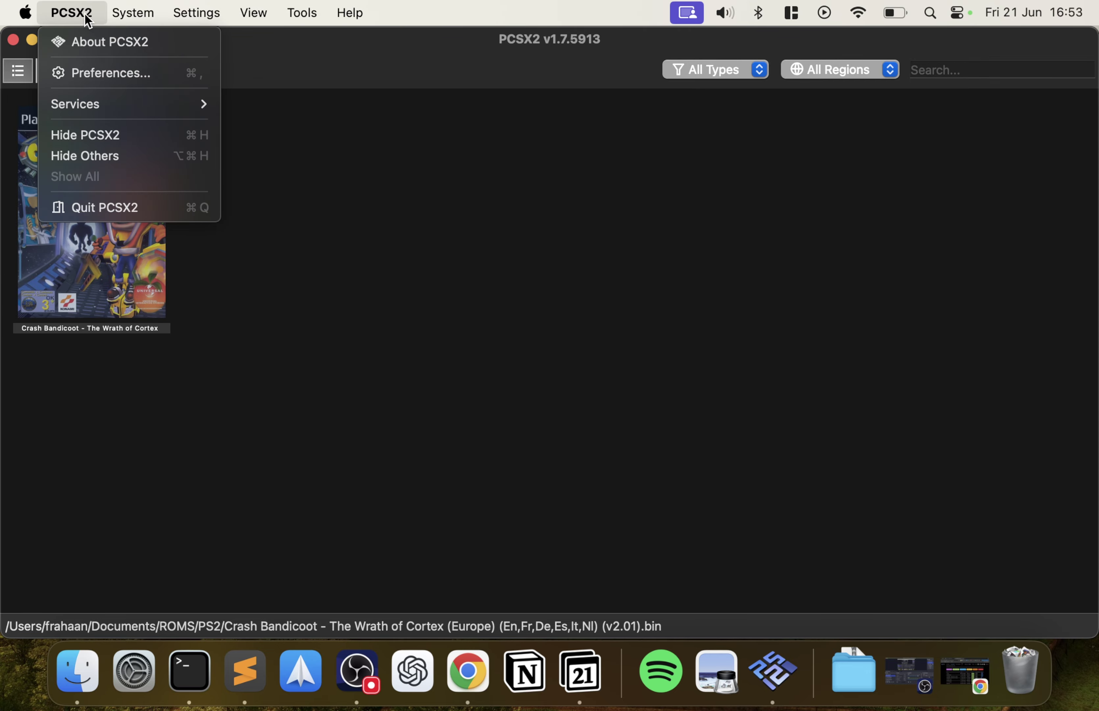
pyautogui.moveTo(223, 11)
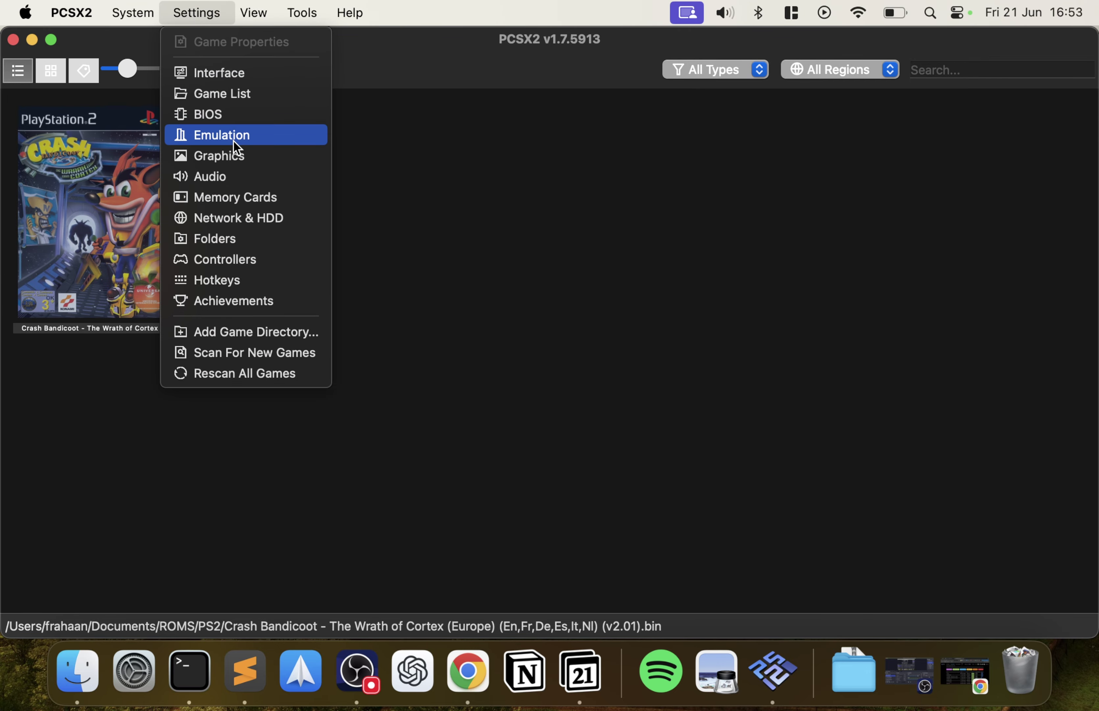
pyautogui.click(236, 259)
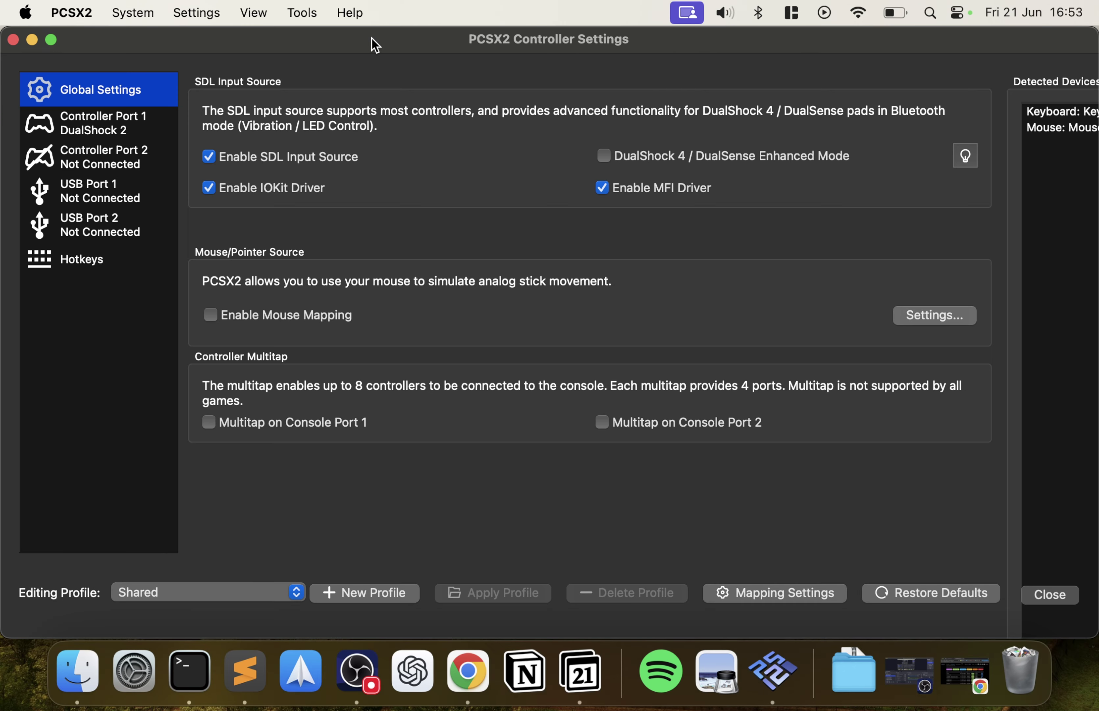
pyautogui.click(119, 134)
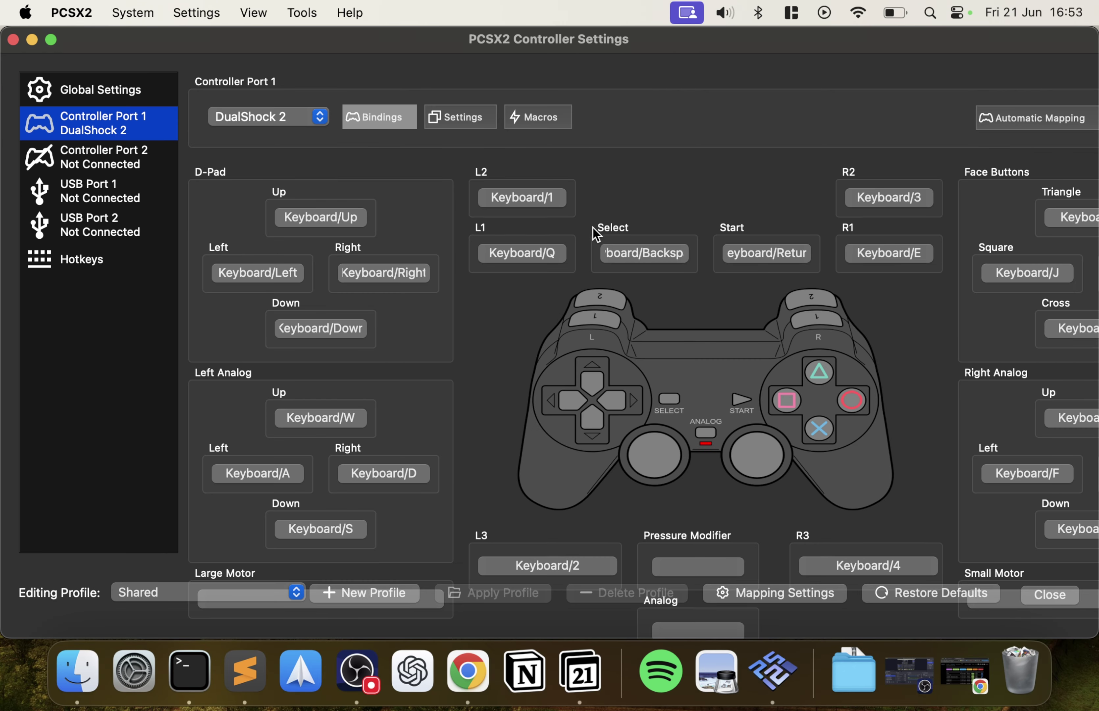
pyautogui.click(325, 216)
pyautogui.click(324, 218)
pyautogui.click(320, 115)
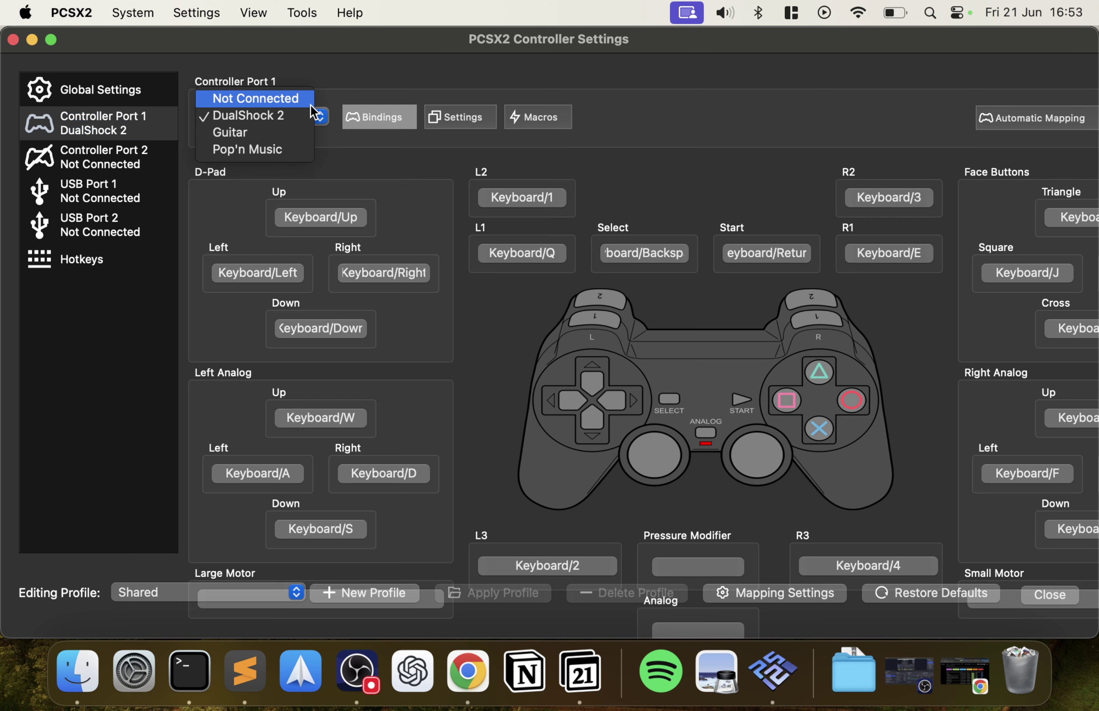
pyautogui.click(377, 69)
# Review the analog and vibration settings and the macros for Controller Port 1, and close the Controller Settings.
pyautogui.click(472, 126)
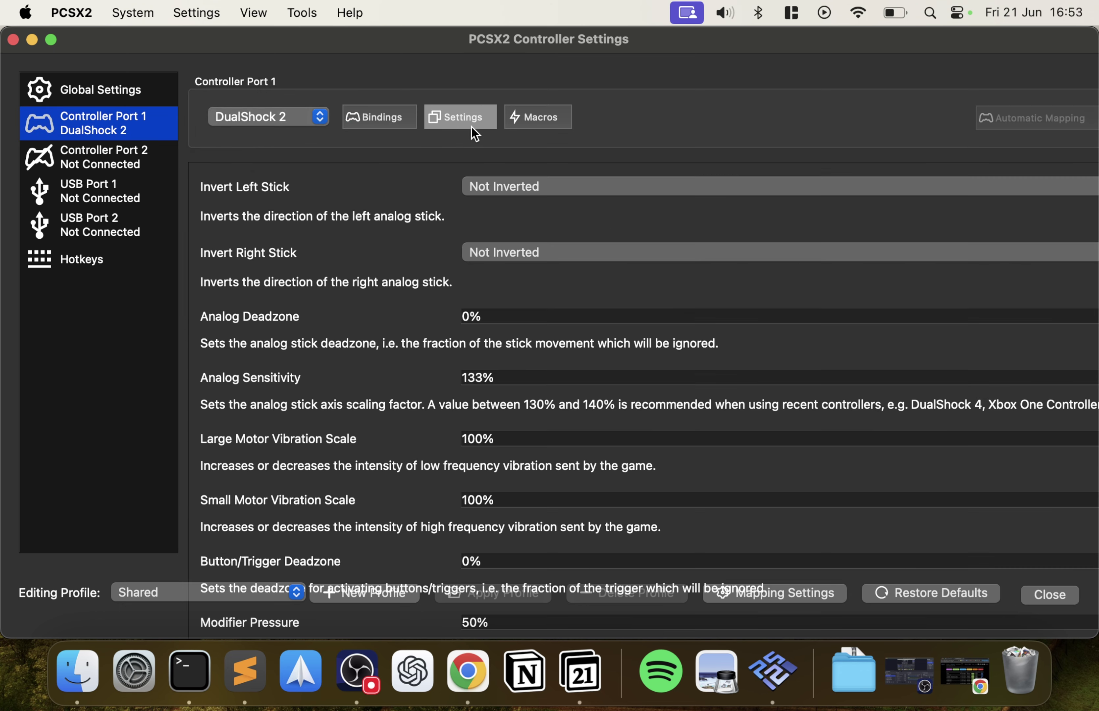
pyautogui.click(390, 121)
pyautogui.click(539, 117)
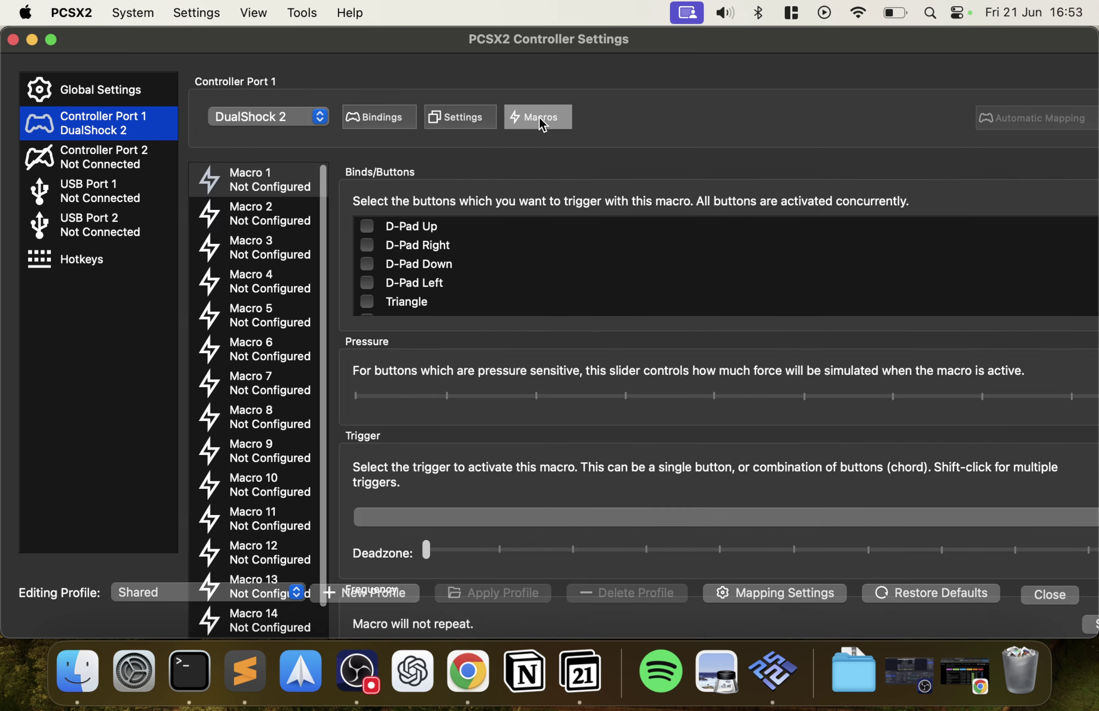
pyautogui.click(357, 124)
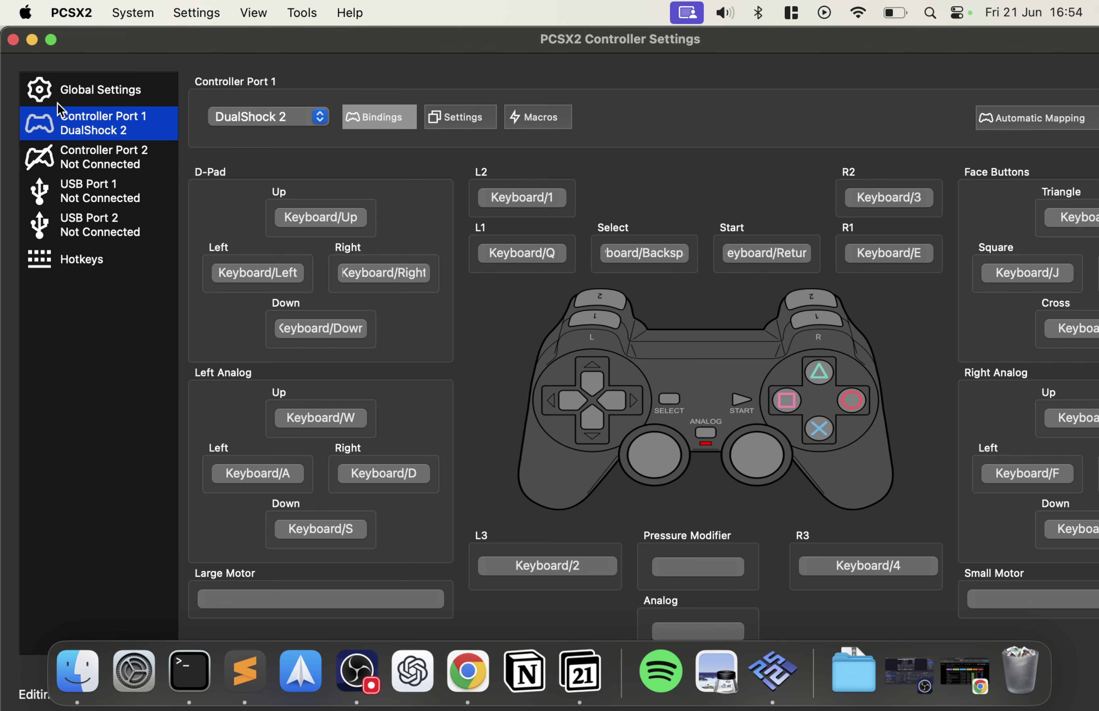
pyautogui.click(13, 40)
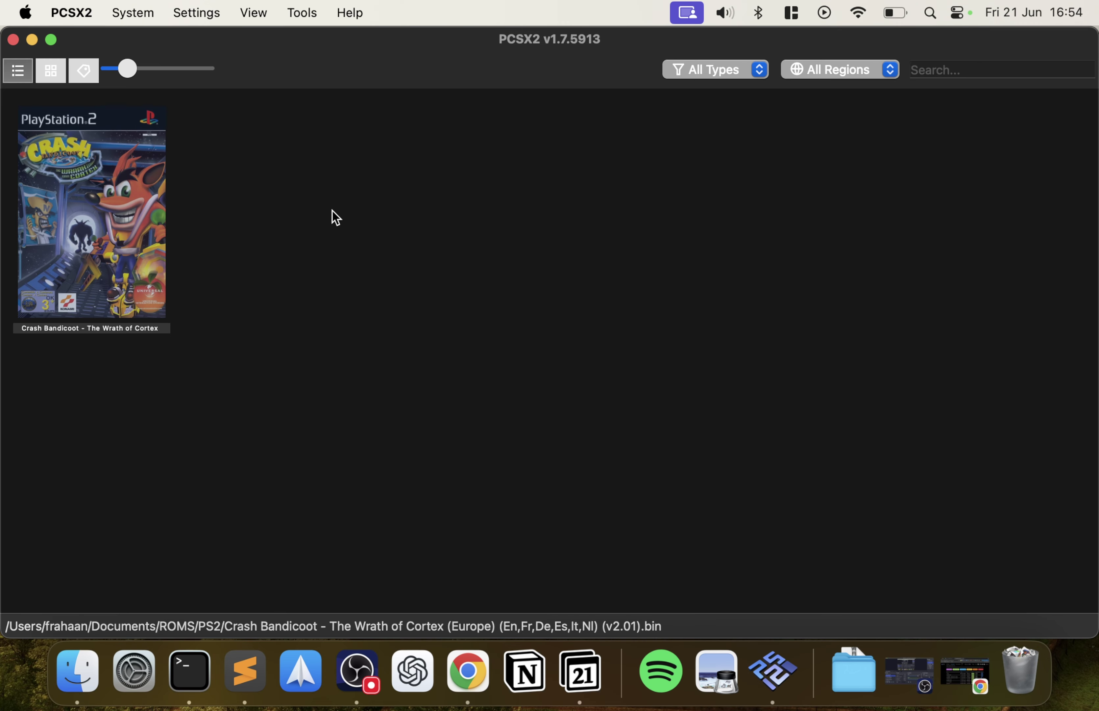
# Start Crash Bandicoot - The Wrath of Cortex from the game grid and mute the Mac's sound.
pyautogui.doubleClick(78, 231)
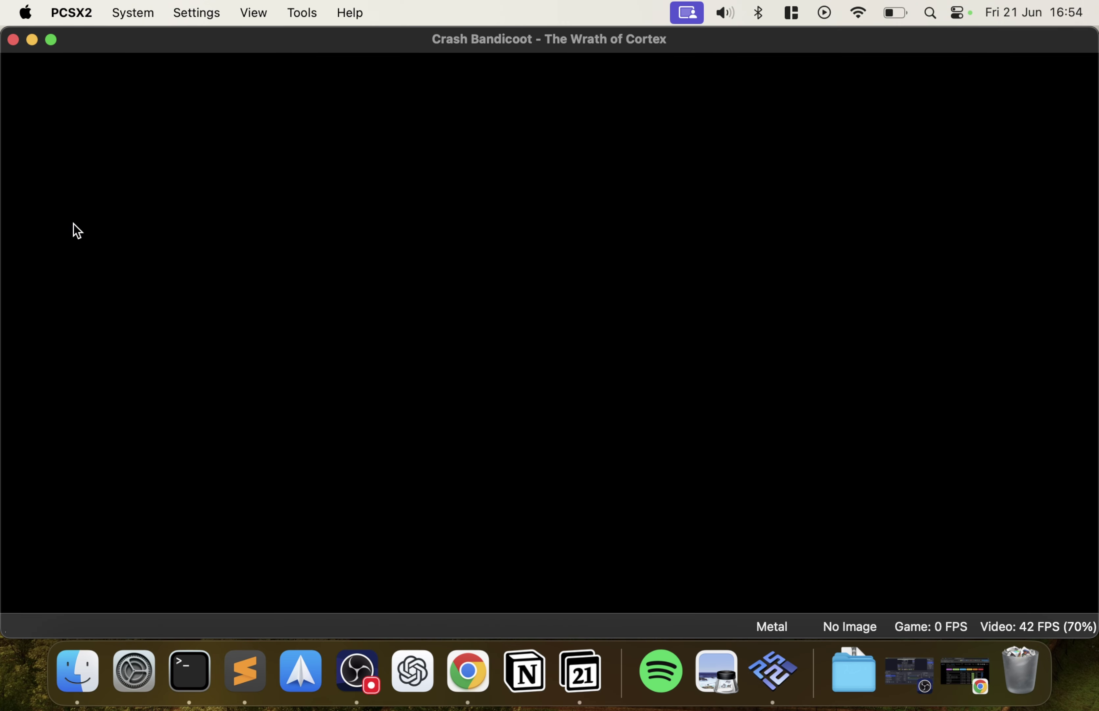
pyautogui.press('XF86AudioMute')
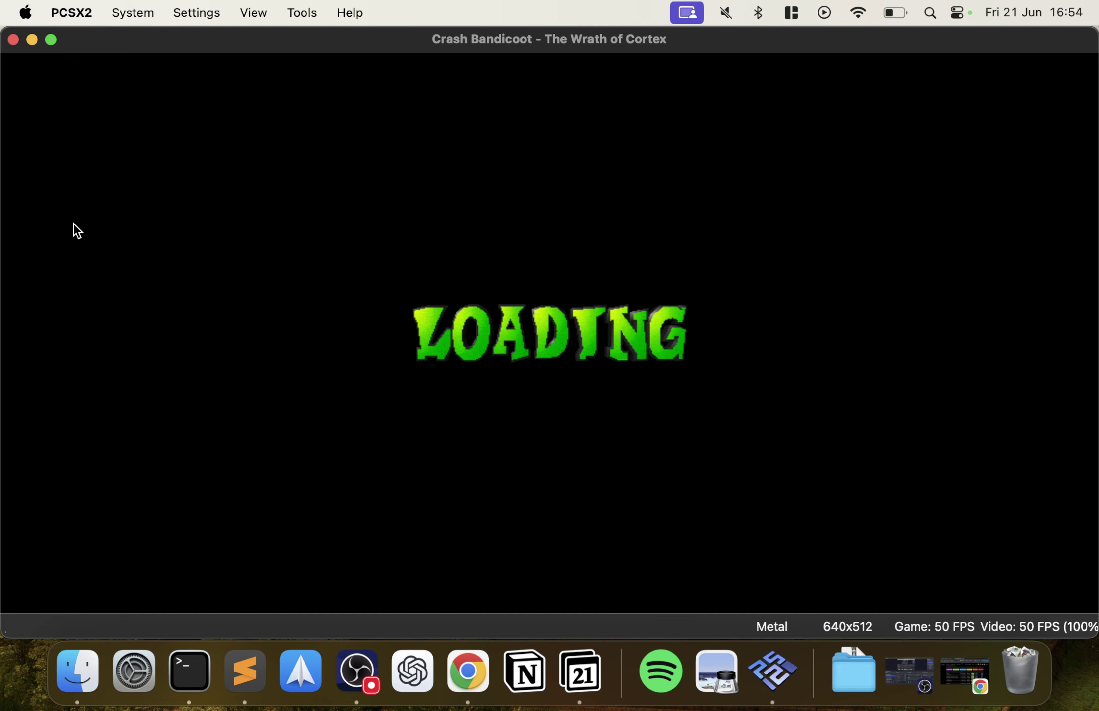
# Reopen the Controller Settings while the game runs, examine all Controller Port 1 bindings including the face buttons, and close them.
pyautogui.click(226, 11)
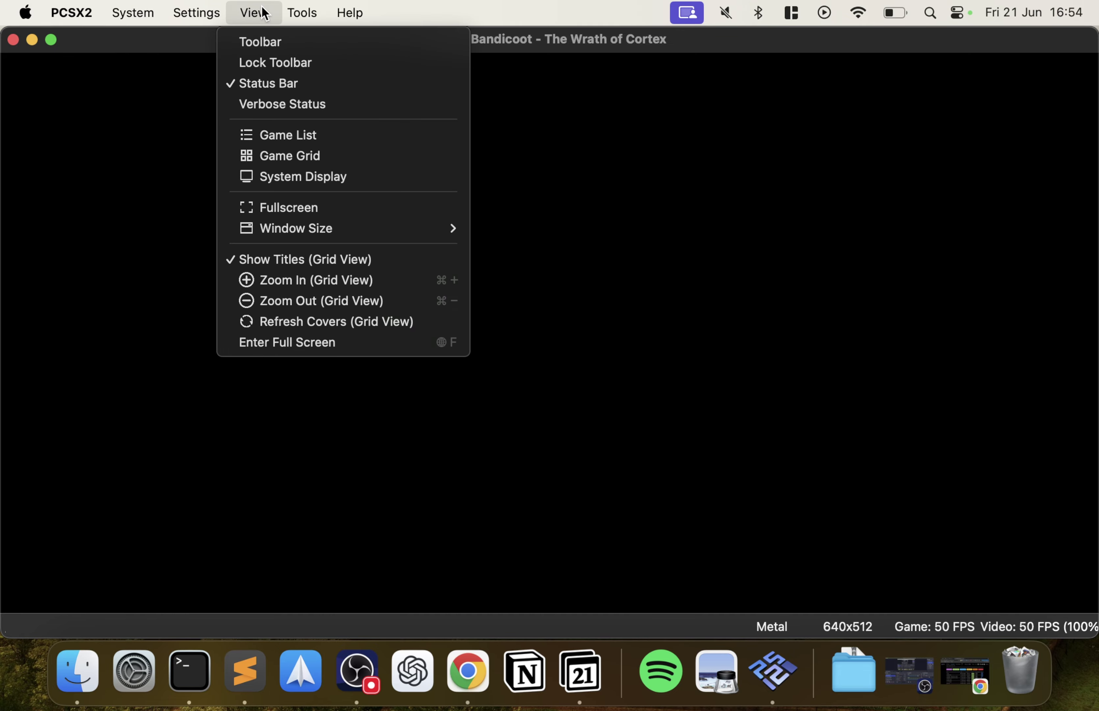
pyautogui.click(206, 258)
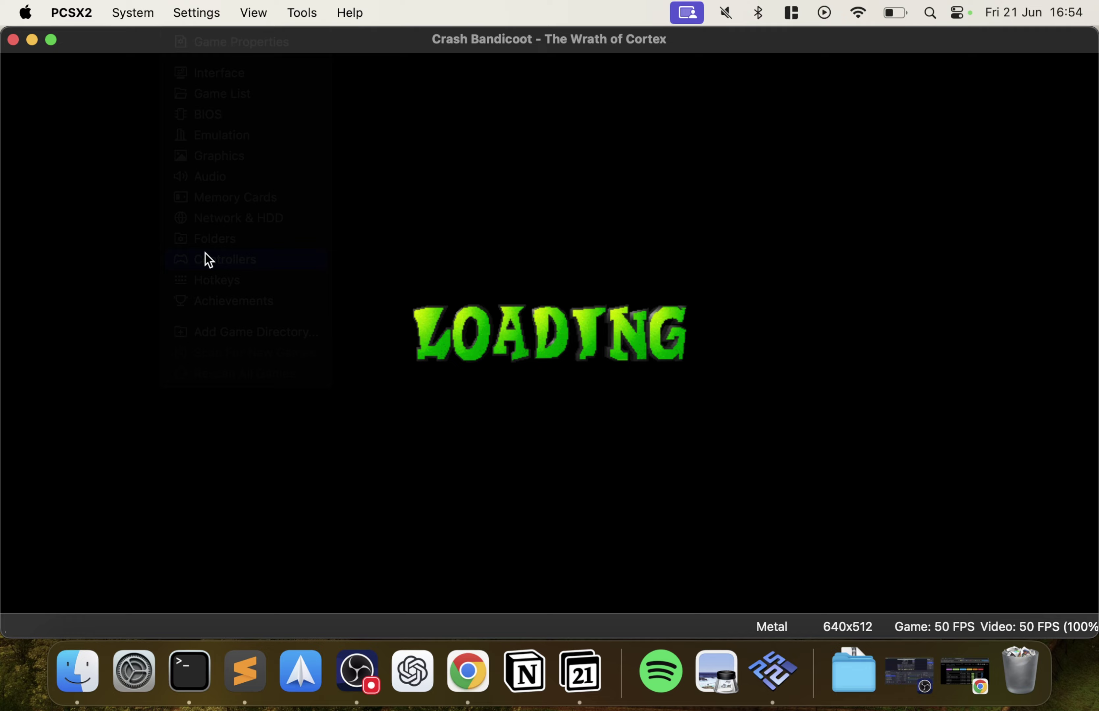
pyautogui.click(70, 126)
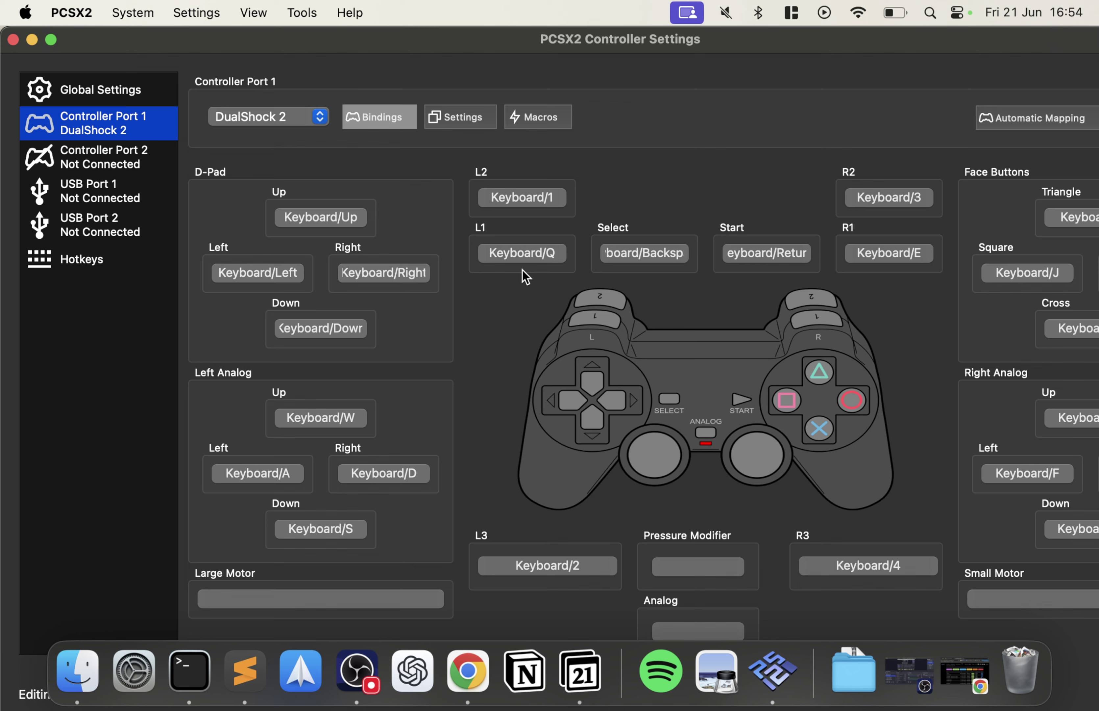
pyautogui.moveTo(907, 40); pyautogui.dragTo(821, 18)
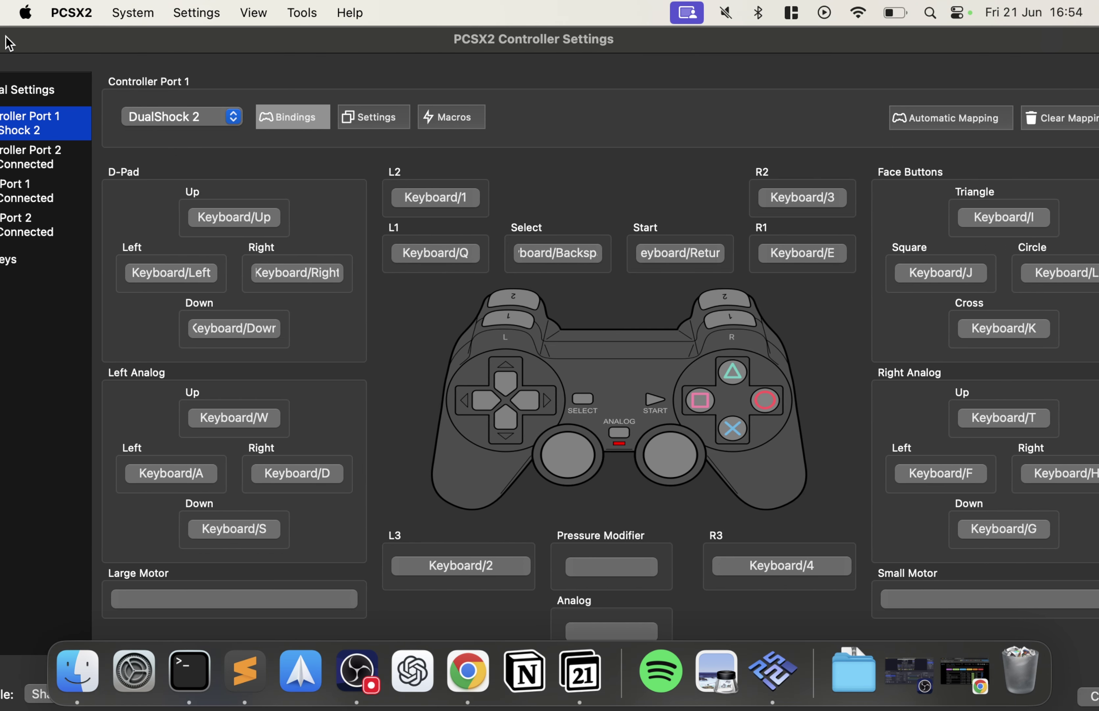
pyautogui.moveTo(39, 39); pyautogui.dragTo(132, 39)
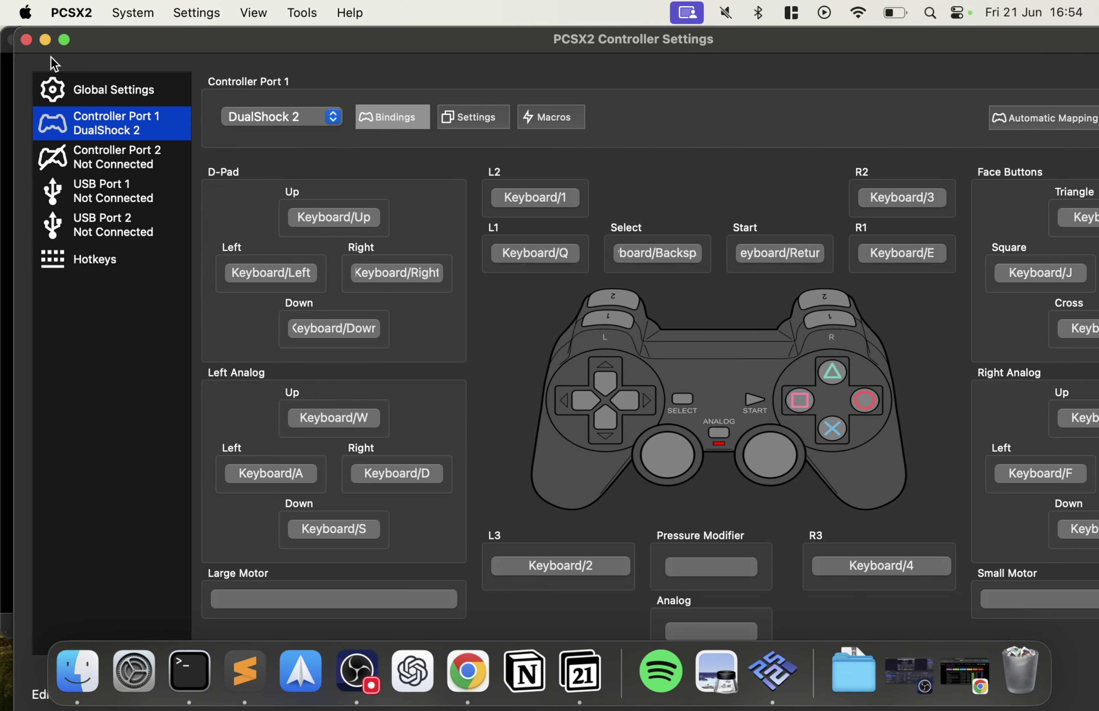
pyautogui.click(24, 40)
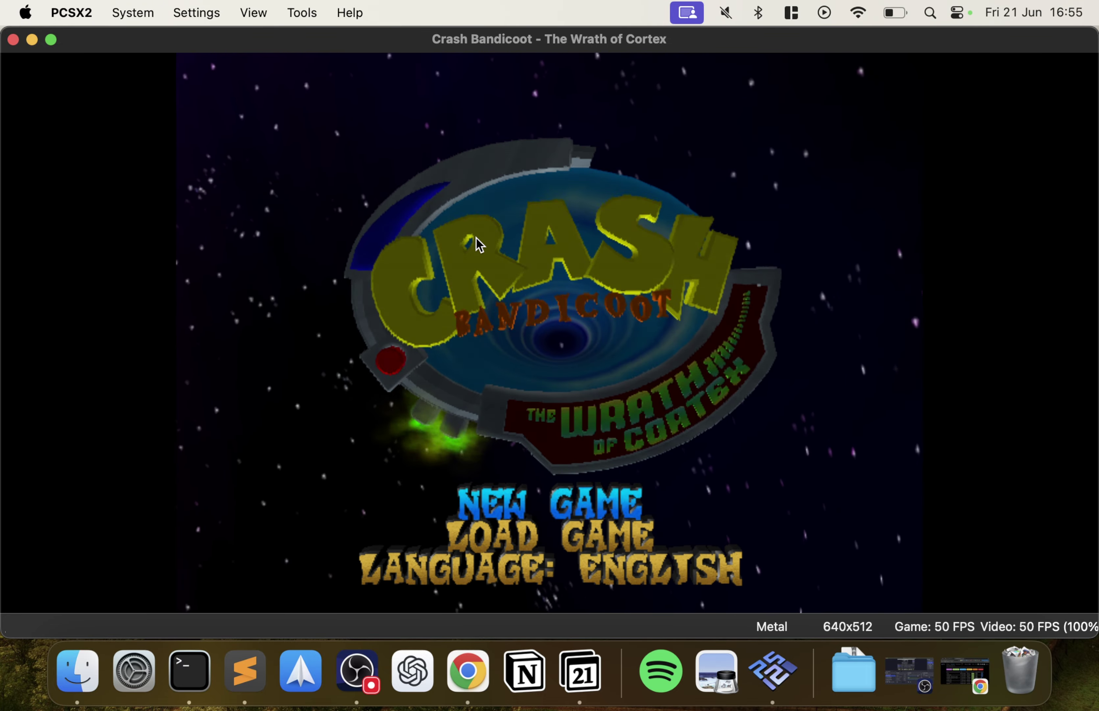
# Set the graphics rendering's Internal Resolution to 3x Native (~1080p) and close the settings.
pyautogui.click(198, 13)
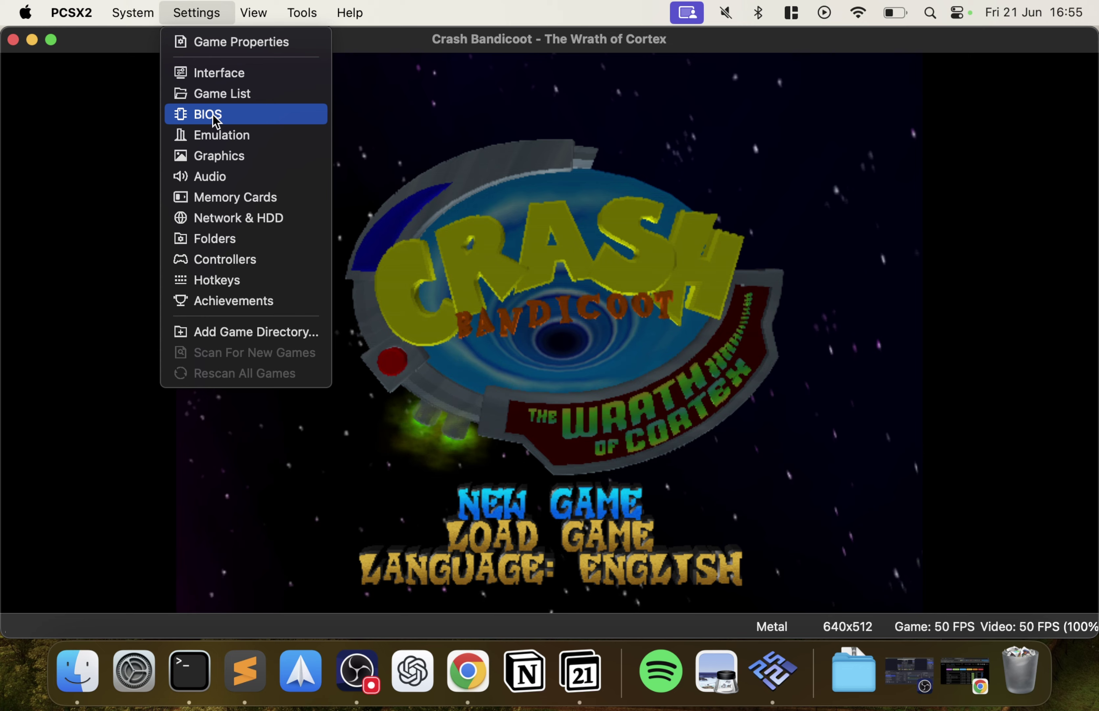
pyautogui.click(220, 156)
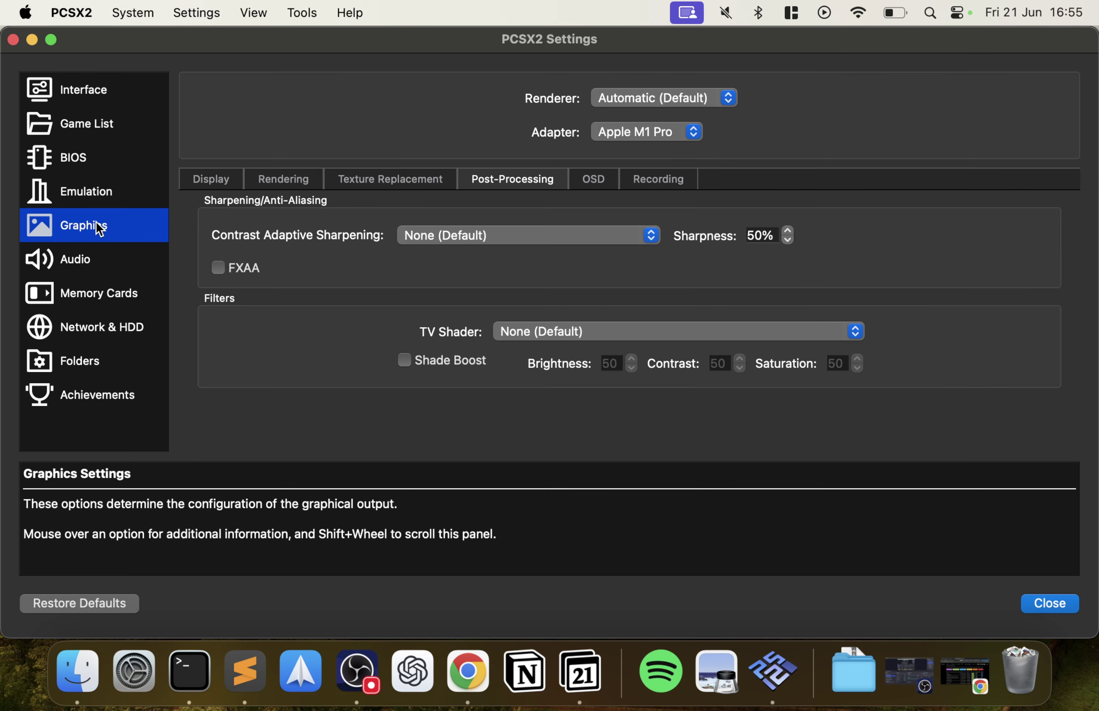
pyautogui.click(228, 182)
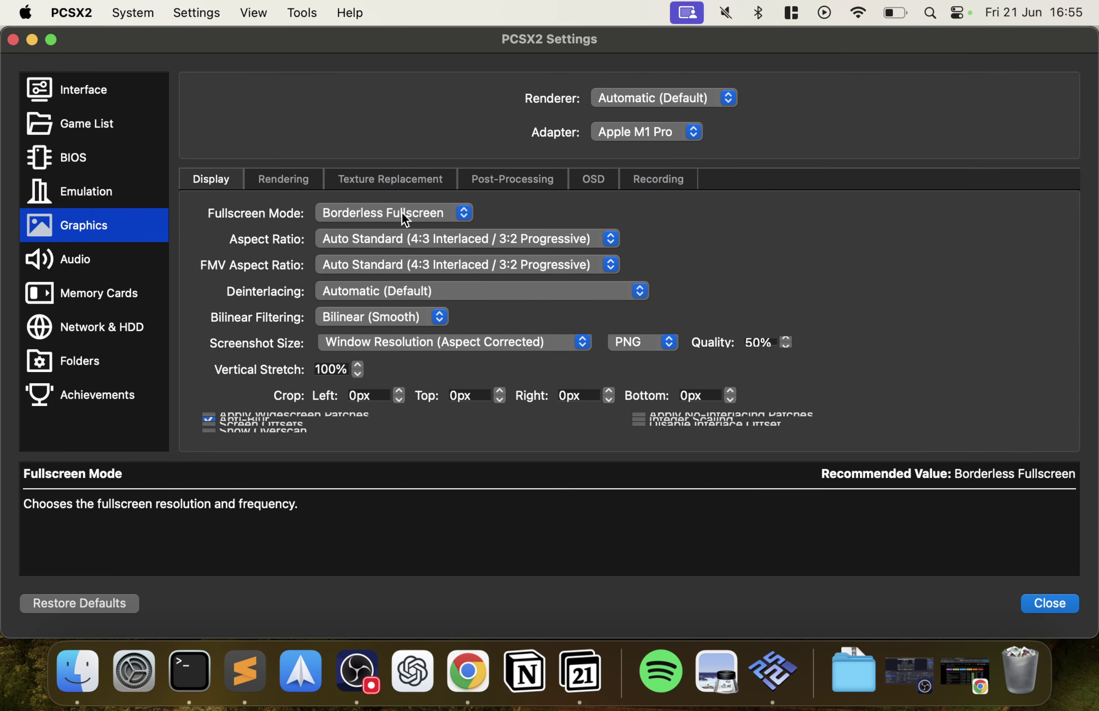
pyautogui.click(283, 180)
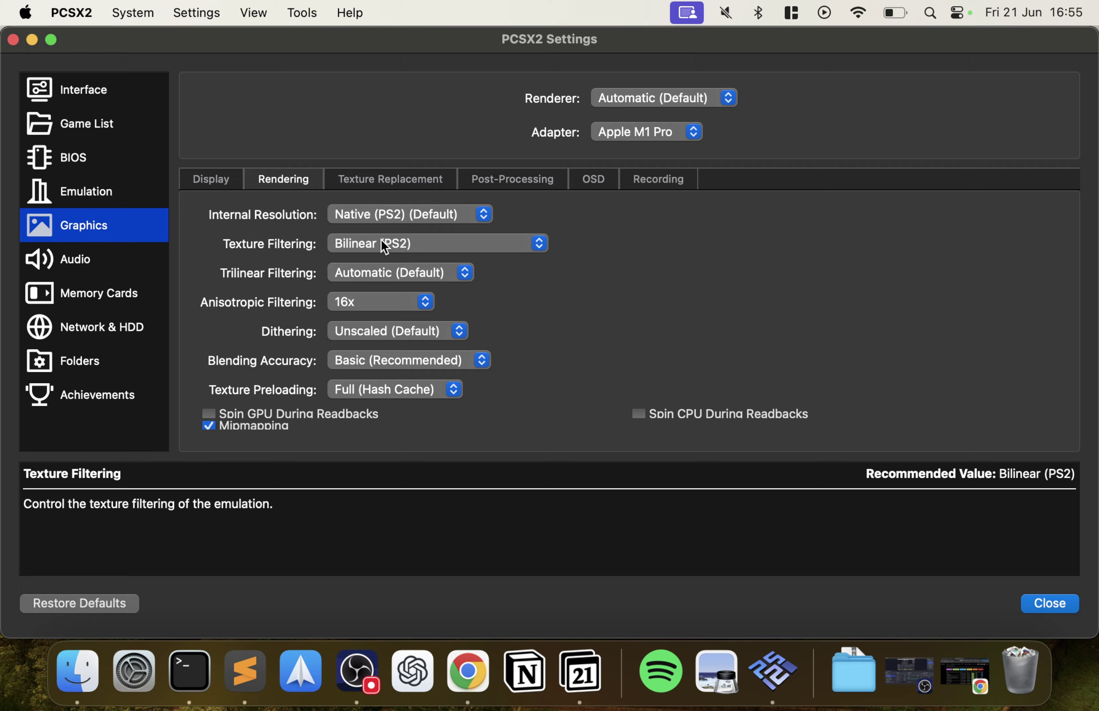
pyautogui.click(344, 213)
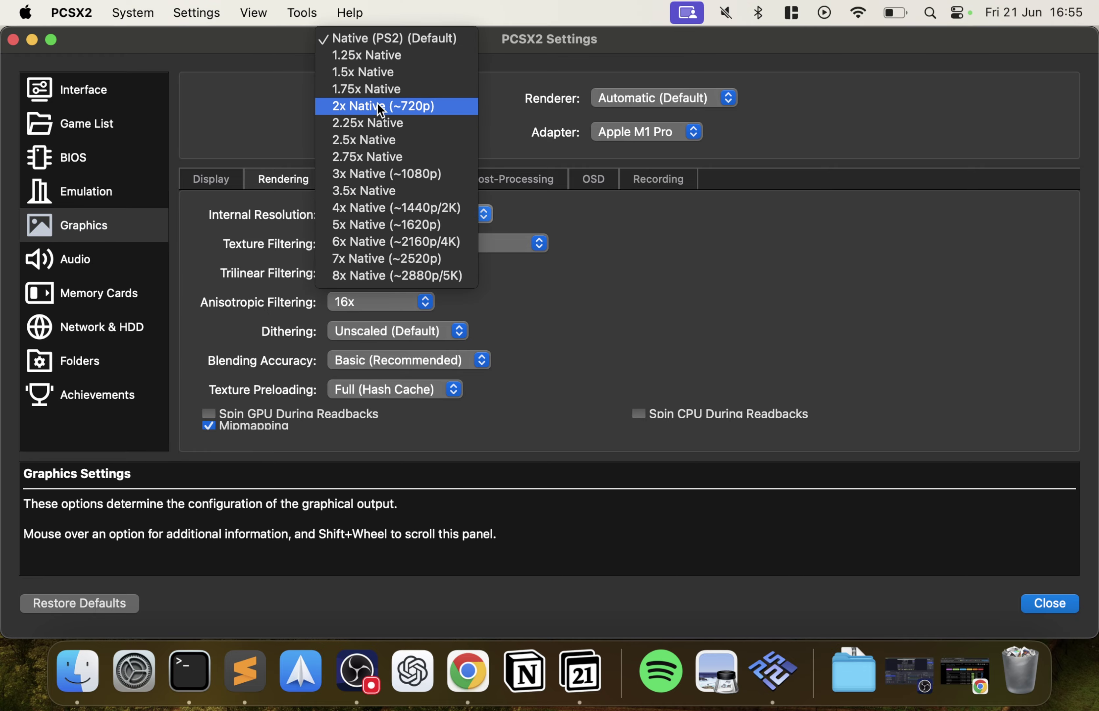
pyautogui.click(375, 178)
pyautogui.click(1034, 594)
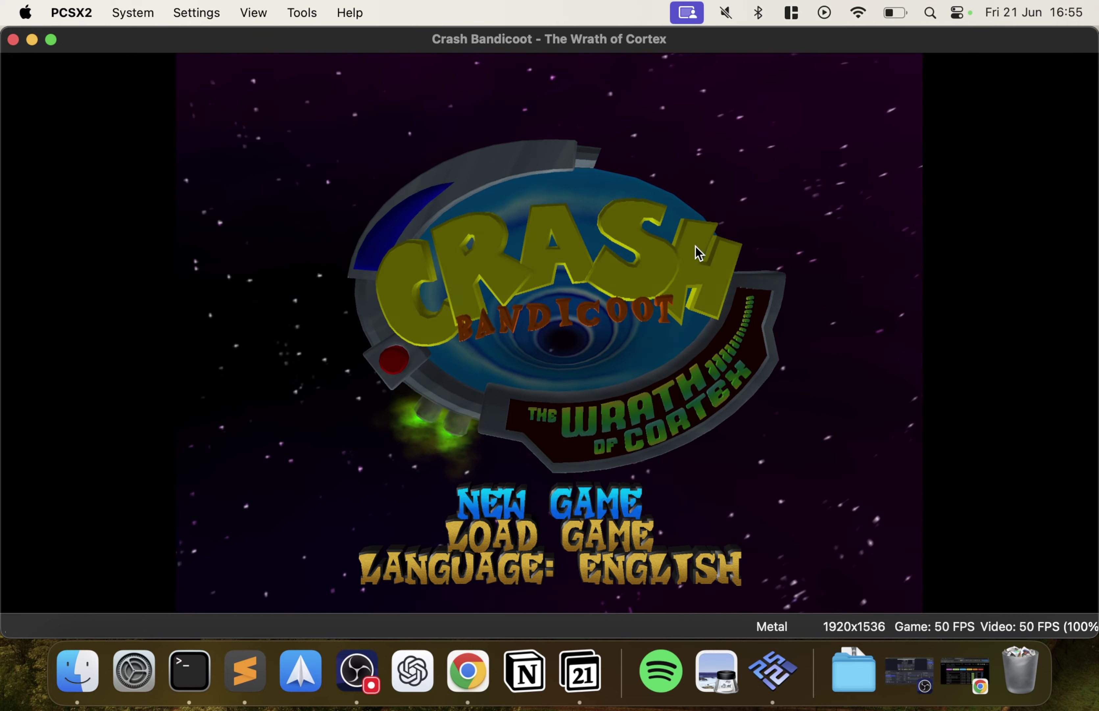
# Start a new game in Crash Bandicoot and confirm the name entry with DONE.
pyautogui.press('Return')
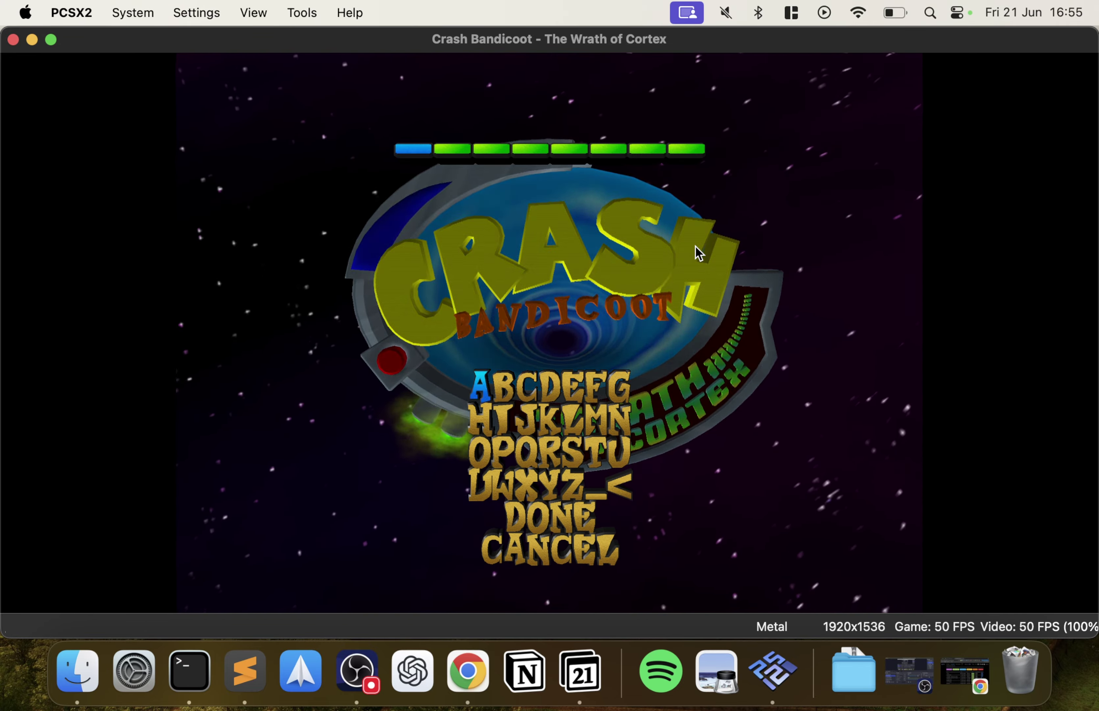
pyautogui.press('KP_8')
pyautogui.press('Return')
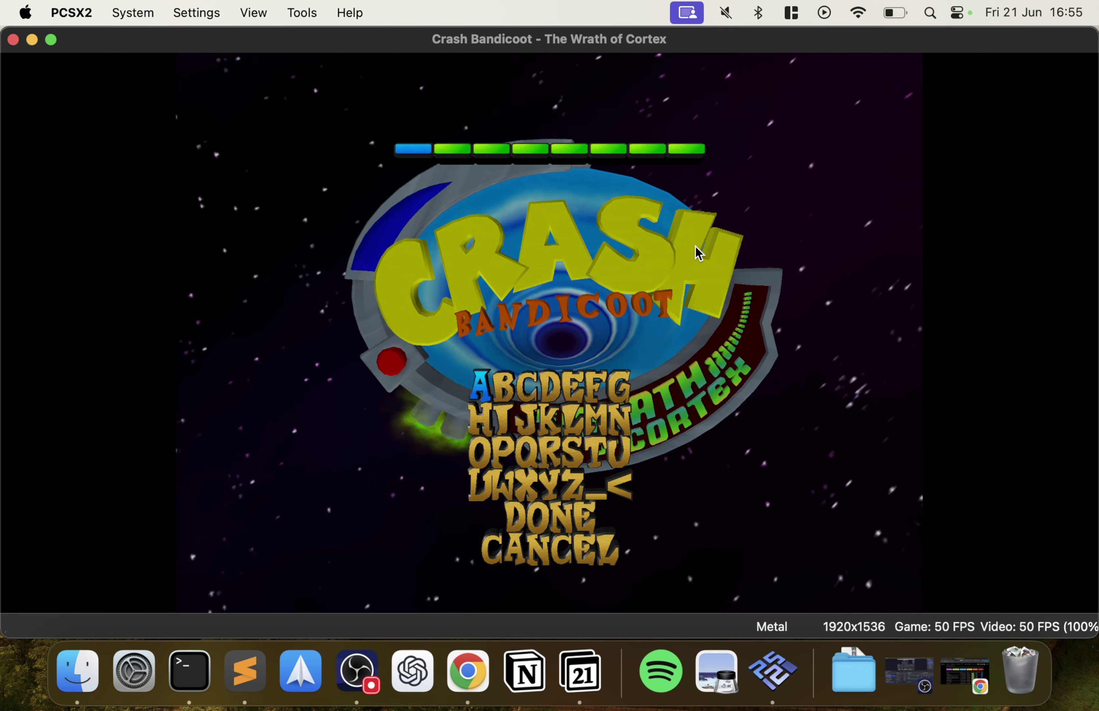
pyautogui.press('Down')
pyautogui.press('Down')
pyautogui.press('Down')
pyautogui.press('Down')
pyautogui.press('Return')
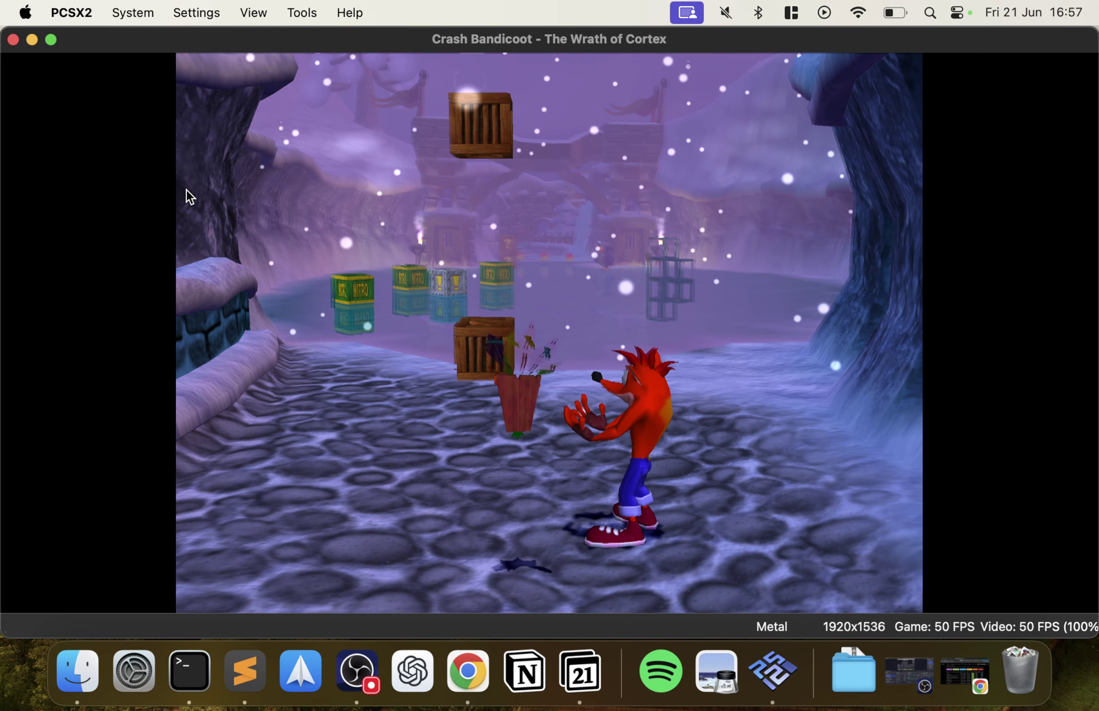
# Save the running game's current state to Save Slot 1.
pyautogui.click(119, 13)
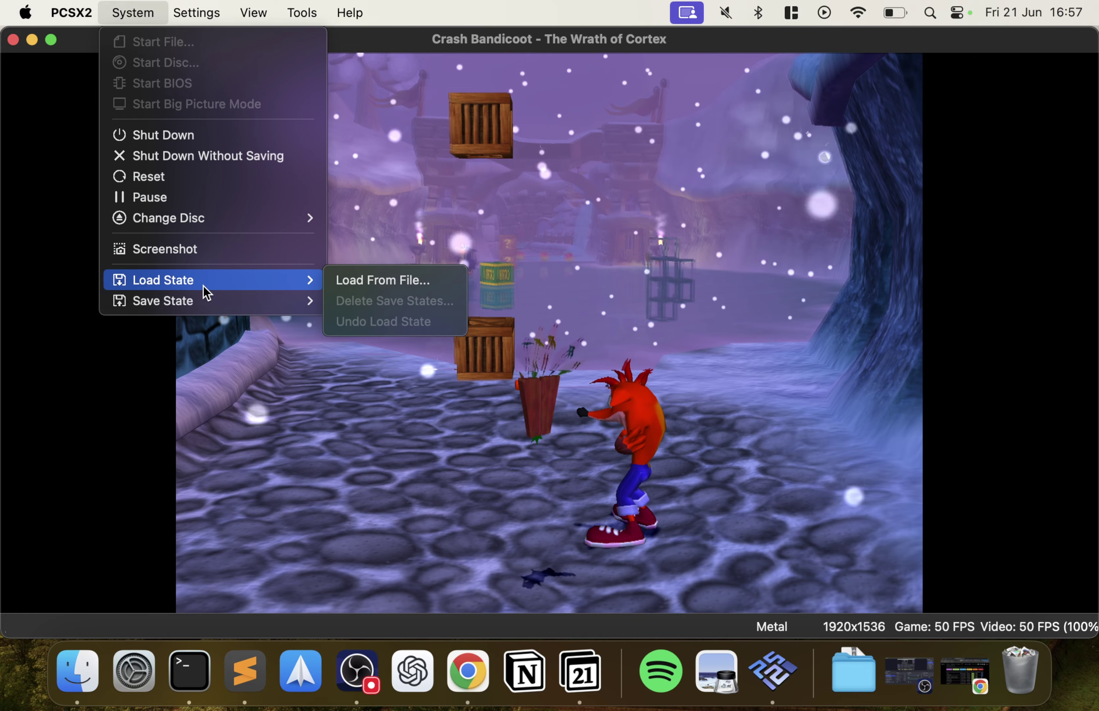
pyautogui.moveTo(205, 309)
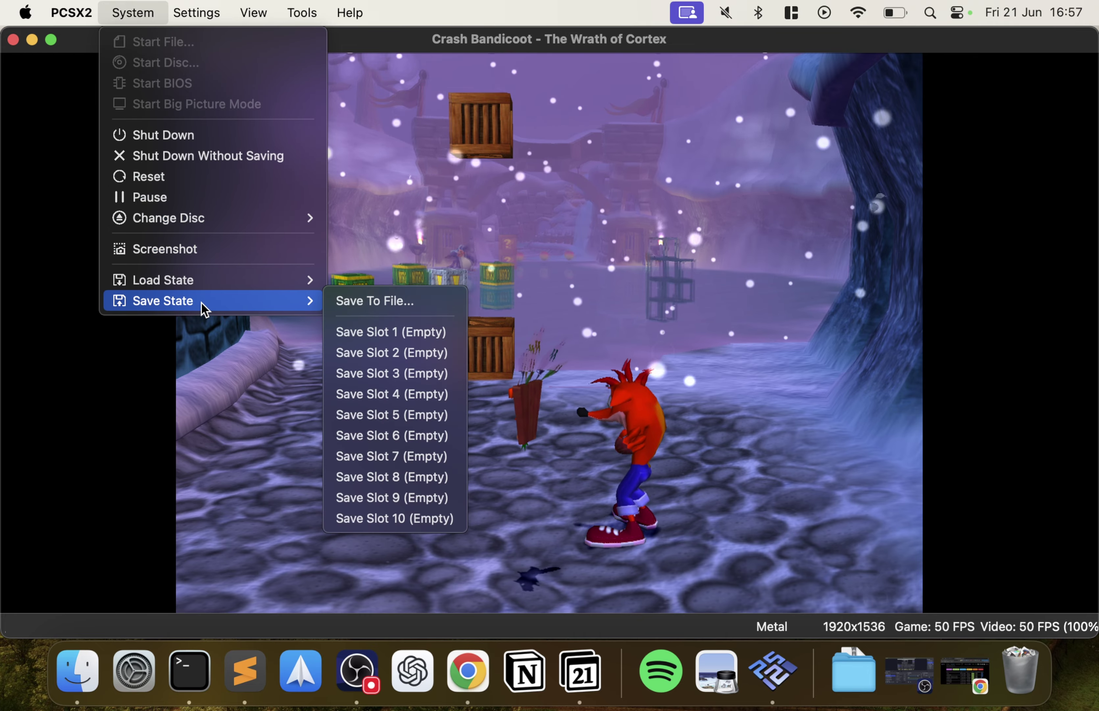
pyautogui.click(380, 333)
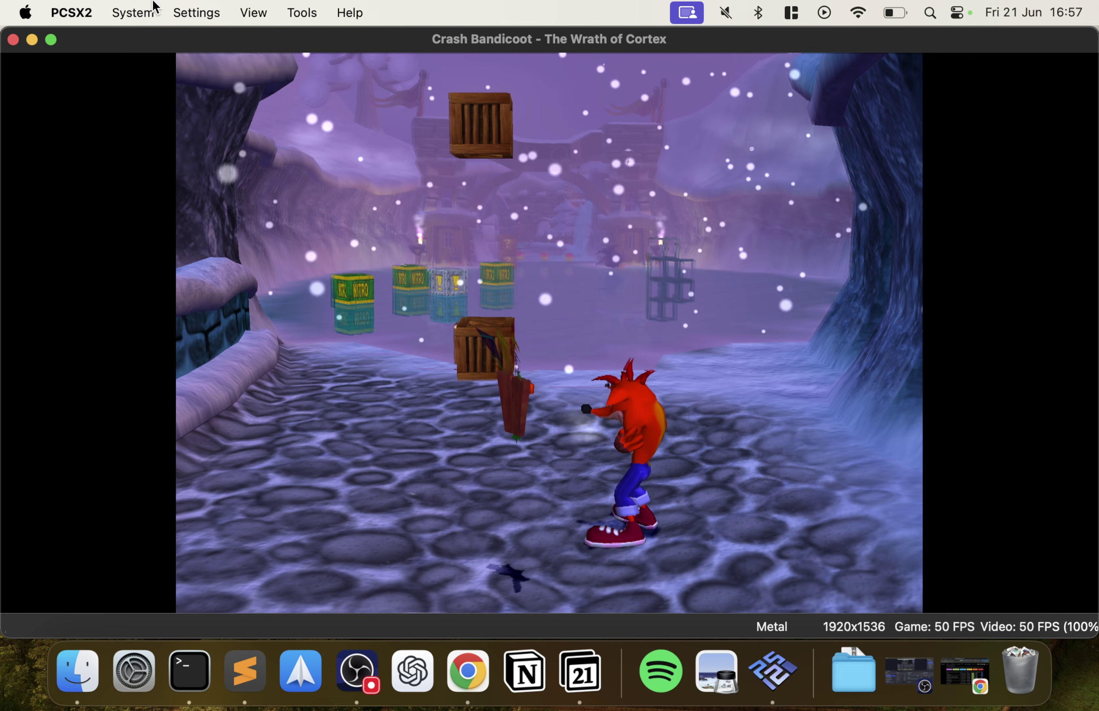
# Shut down the game without saving, and start Crash Bandicoot - The Wrath of Cortex again from the game grid.
pyautogui.click(169, 6)
pyautogui.click(176, 154)
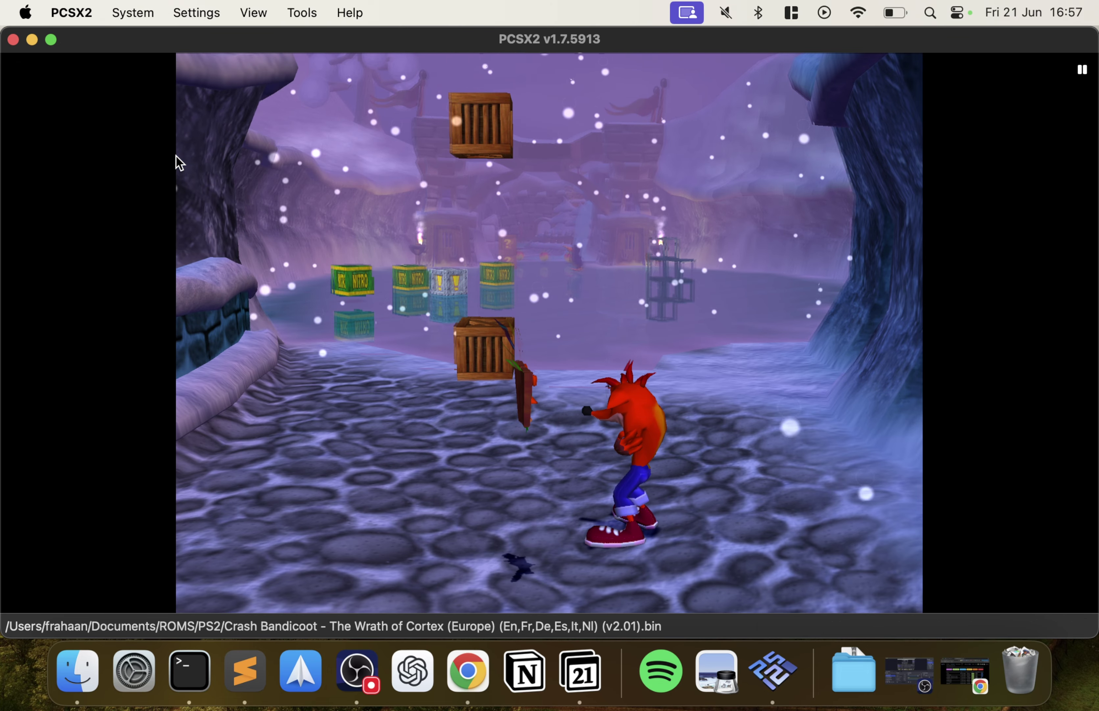
pyautogui.doubleClick(115, 213)
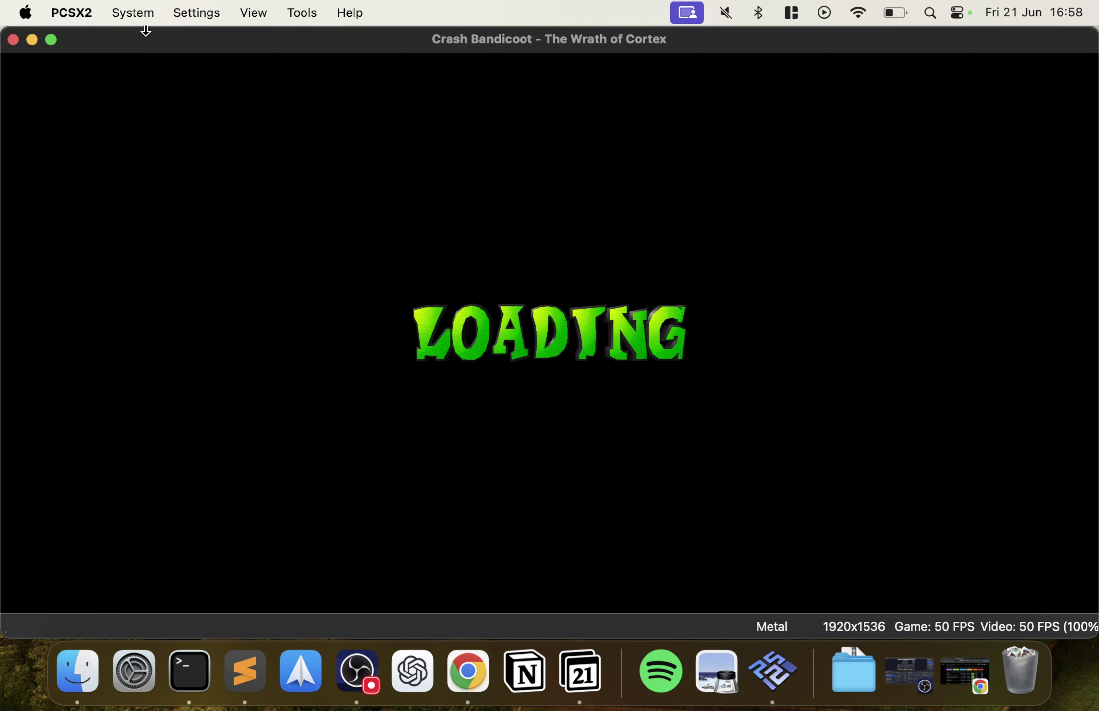
# Load the saved state from Slot 1 into the restarted game.
pyautogui.click(141, 13)
pyautogui.moveTo(223, 282)
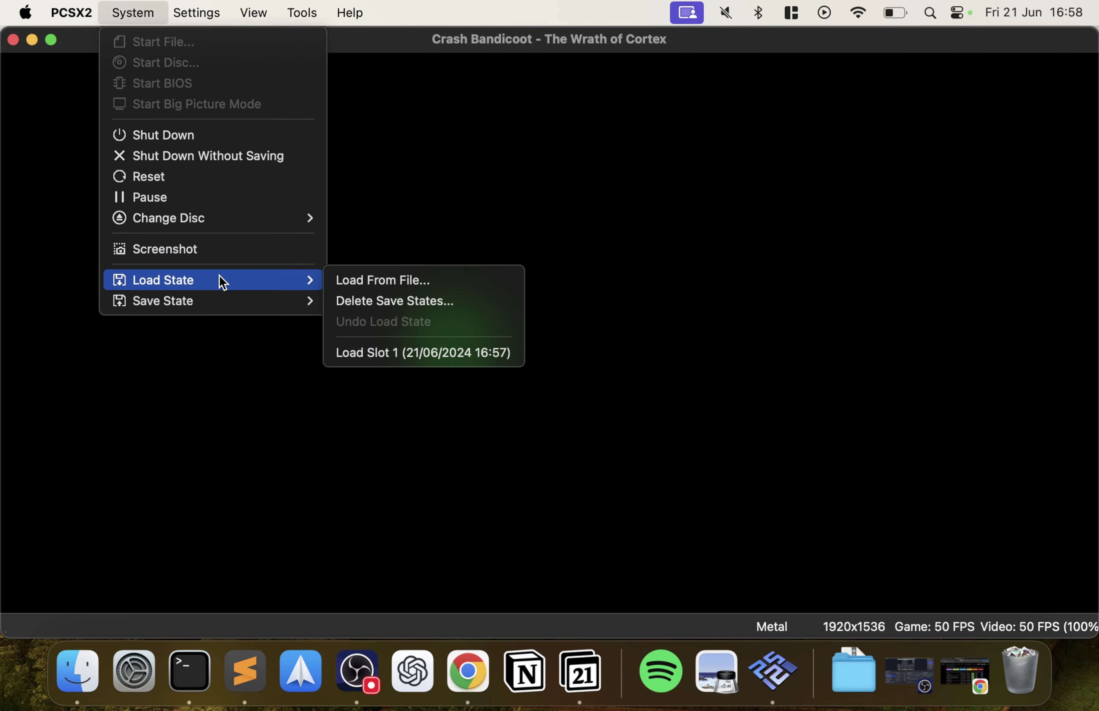
pyautogui.click(420, 353)
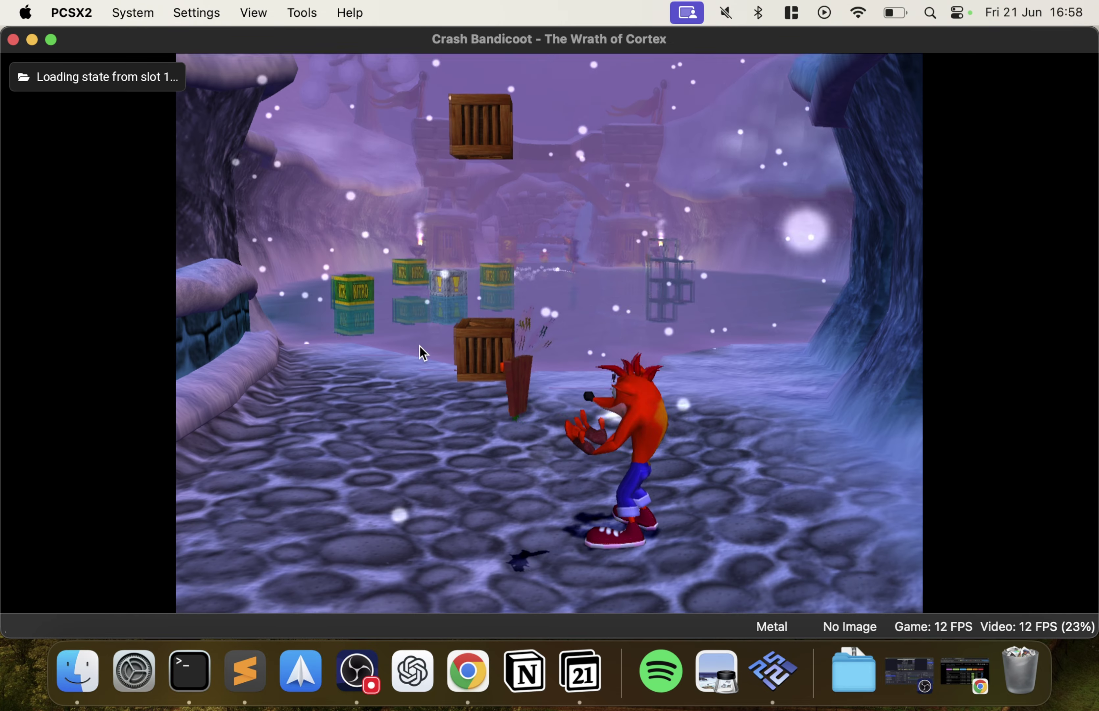